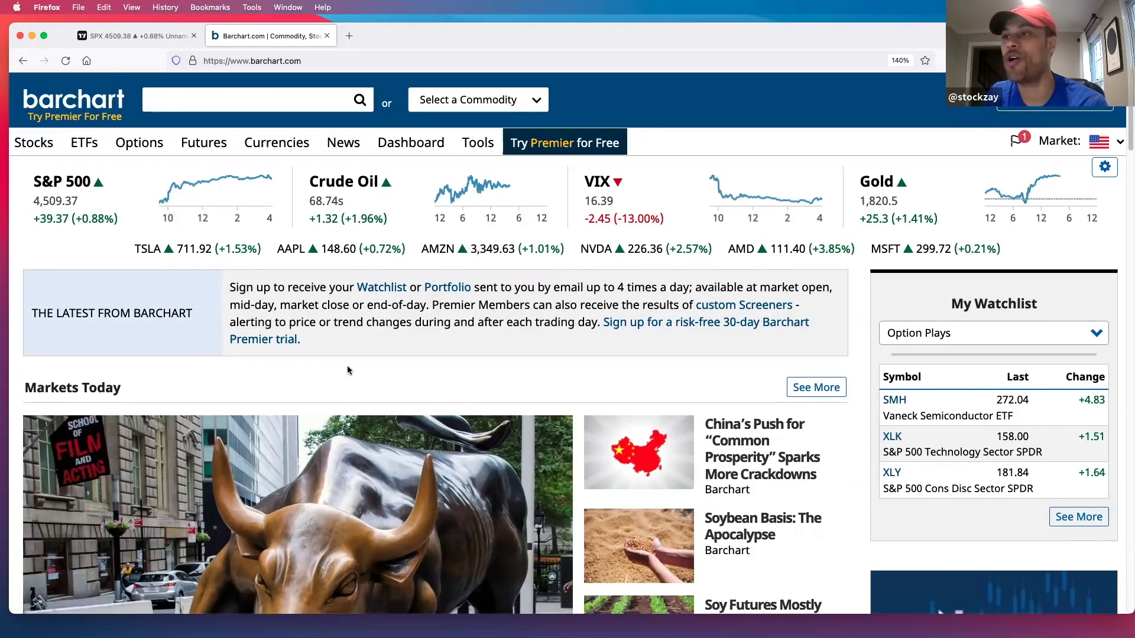
Open the full Unusual Options Activity list from the Barchart home page
{"action": "scroll", "coordinate": [347, 362], "scroll_direction": "down", "scroll_amount": 10}
{"action": "scroll", "coordinate": [349, 329], "scroll_direction": "down", "scroll_amount": 20}
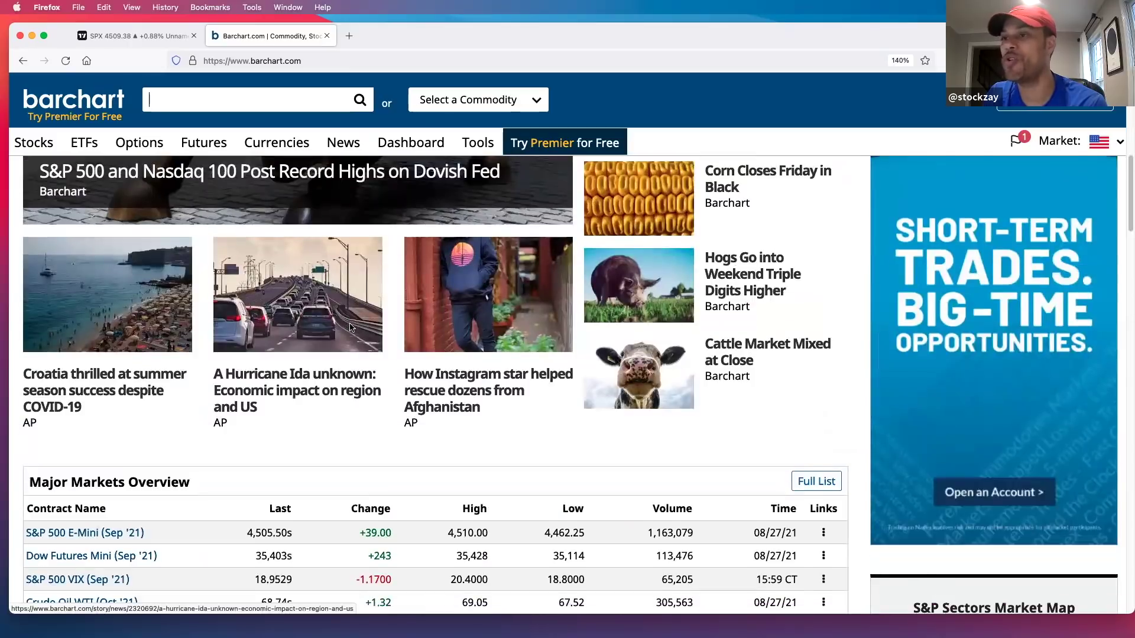
{"action": "scroll", "coordinate": [350, 327], "scroll_direction": "down", "scroll_amount": 9}
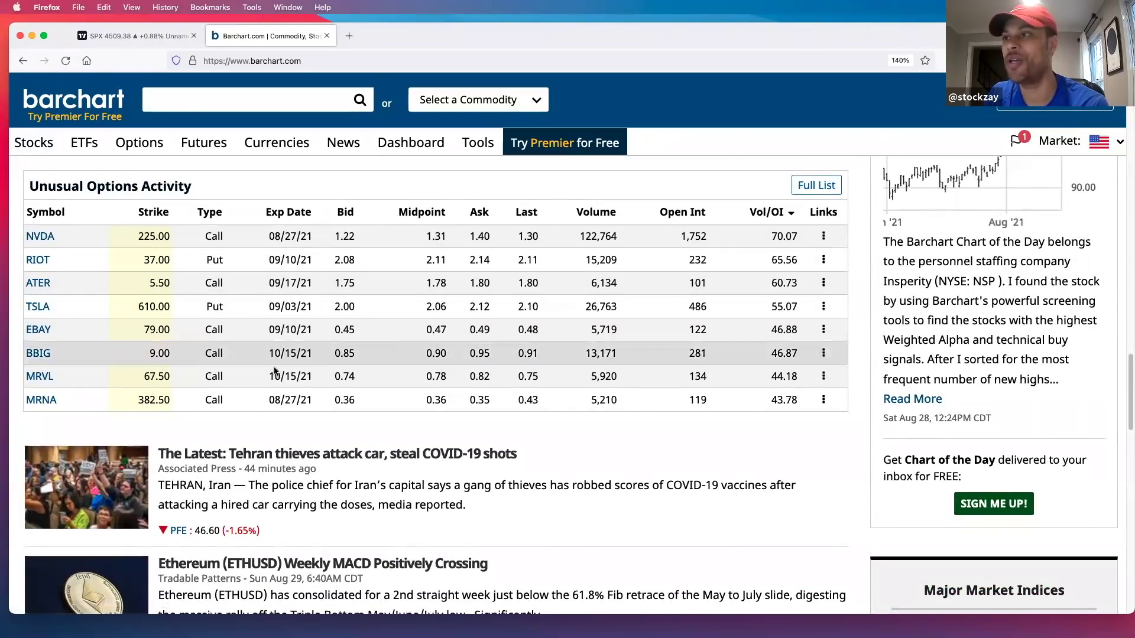
{"action": "scroll", "coordinate": [472, 327], "scroll_direction": "up", "scroll_amount": 2}
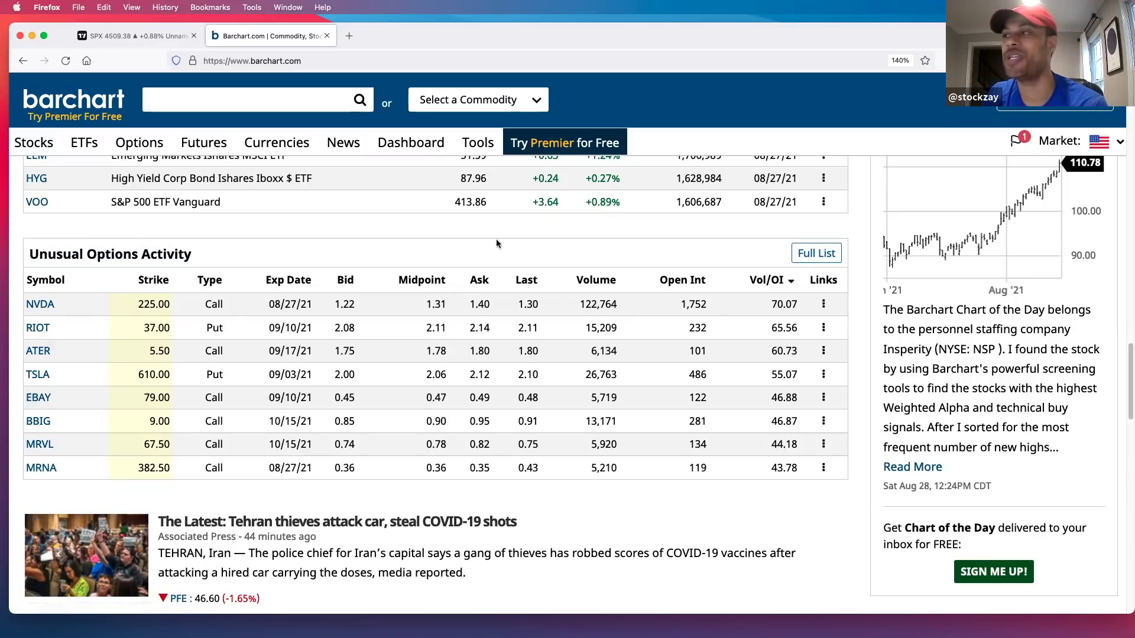
{"action": "left_click", "coordinate": [808, 255]}
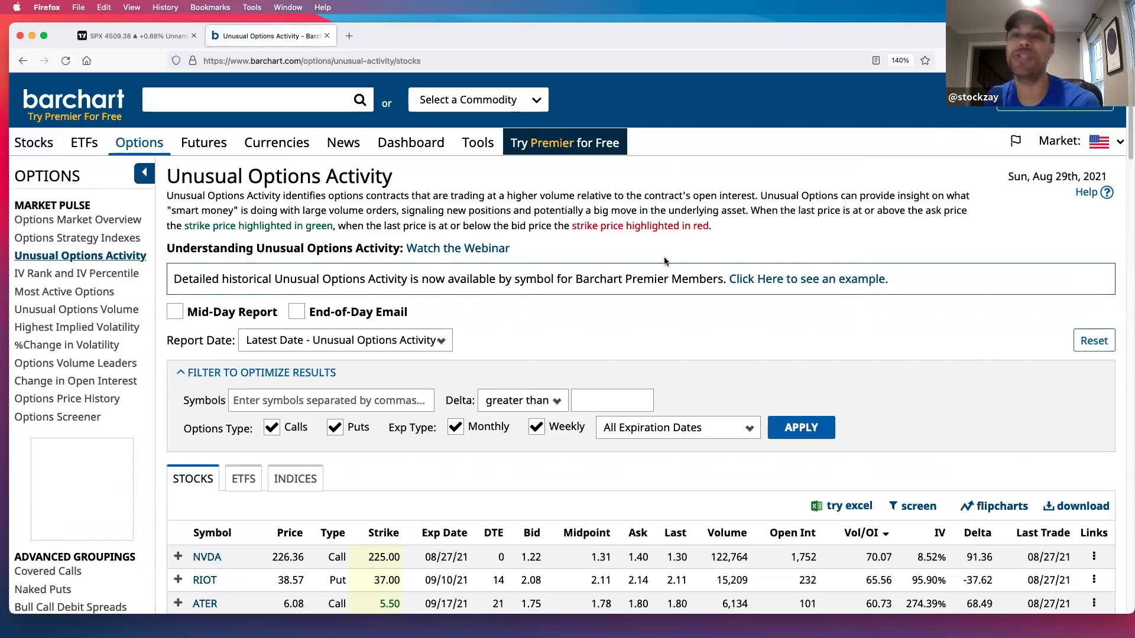
Sort the unusual options activity table for stocks by volume in descending order
{"action": "scroll", "coordinate": [654, 307], "scroll_direction": "down", "scroll_amount": 3}
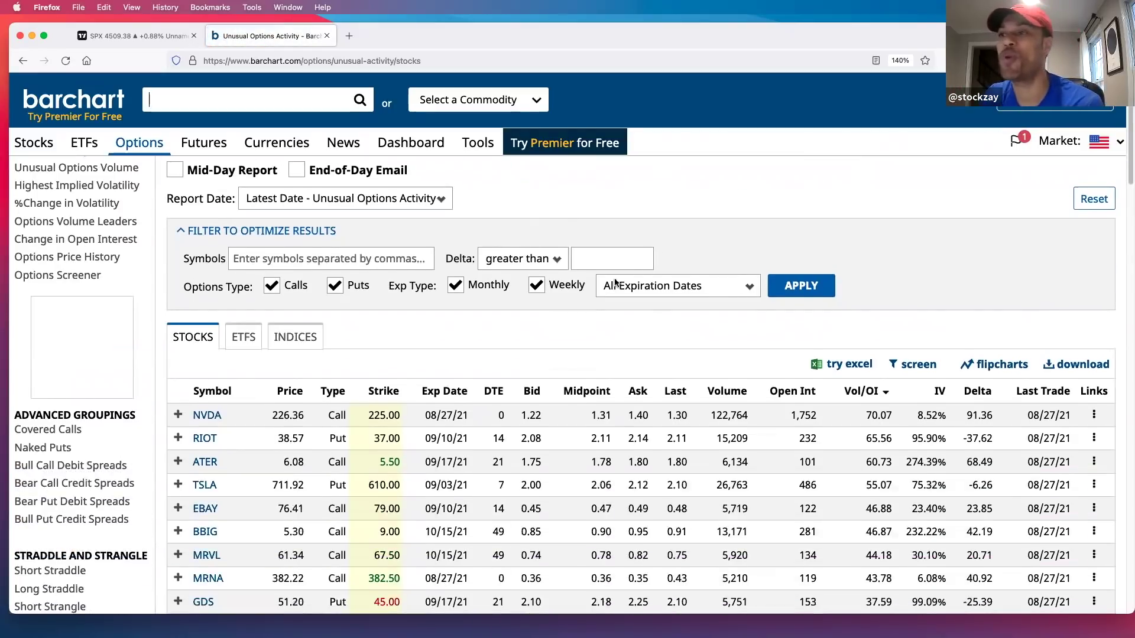
{"action": "scroll", "coordinate": [562, 284], "scroll_direction": "down", "scroll_amount": 2}
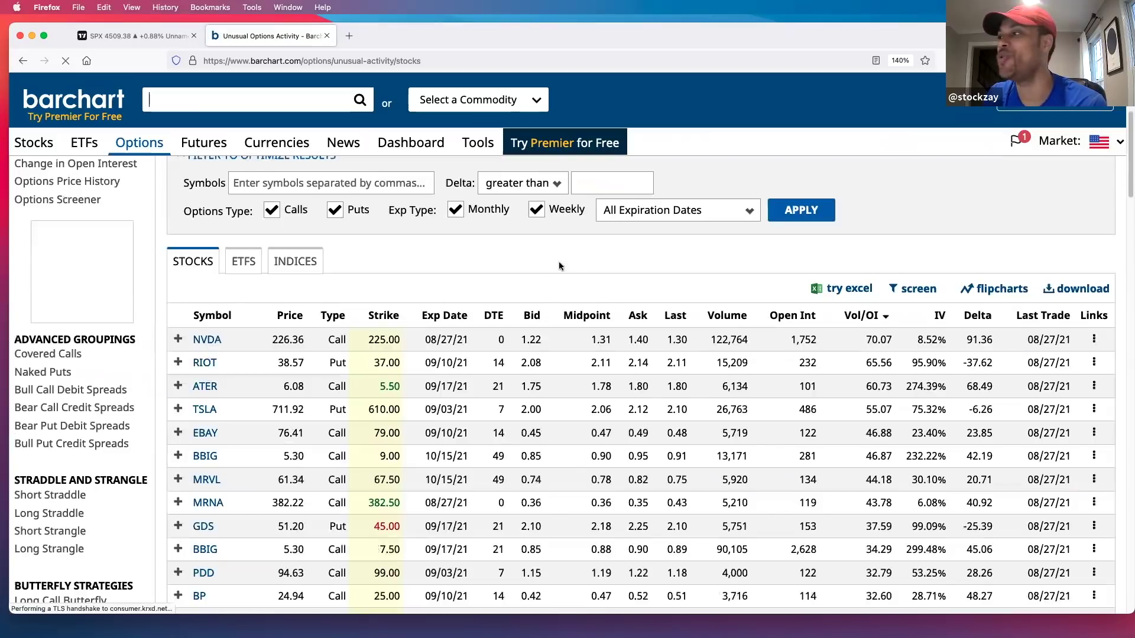
{"action": "scroll", "coordinate": [570, 260], "scroll_direction": "down", "scroll_amount": 1}
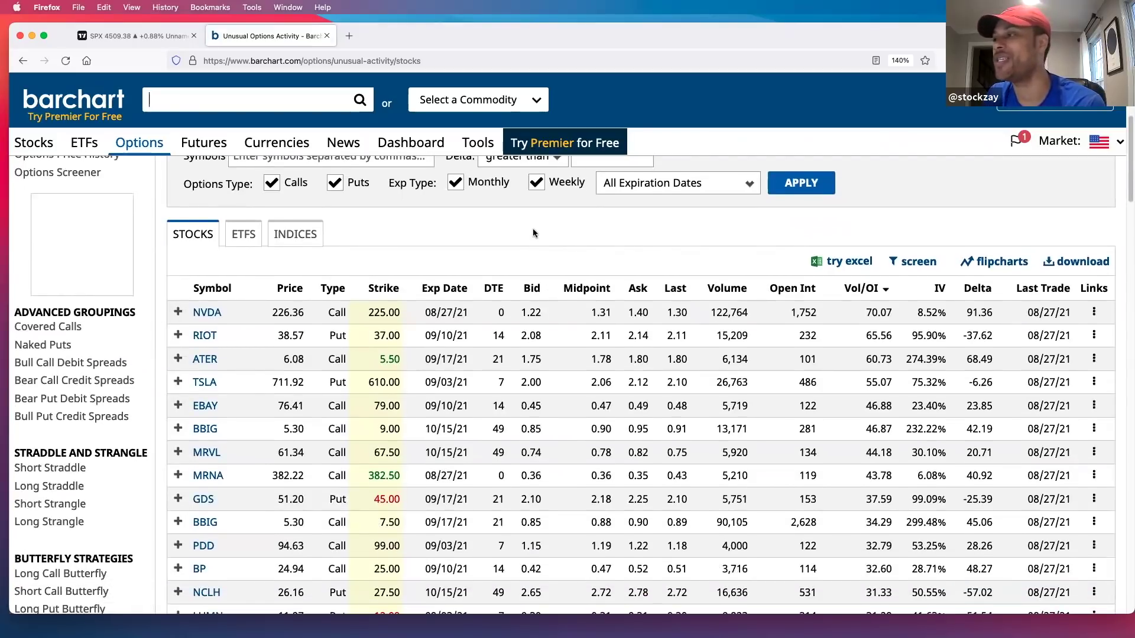
{"action": "left_click", "coordinate": [720, 291]}
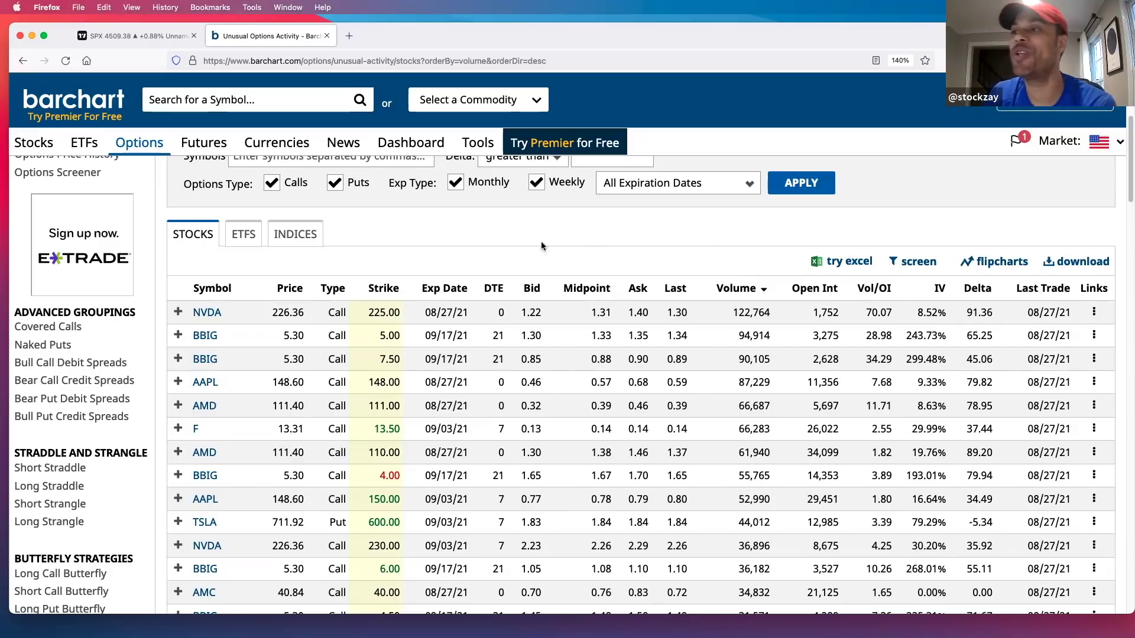
Examine the ticker symbols, option types and days to expiration of the highest-volume contracts in the stocks table
{"action": "mouse_move", "coordinate": [494, 288]}
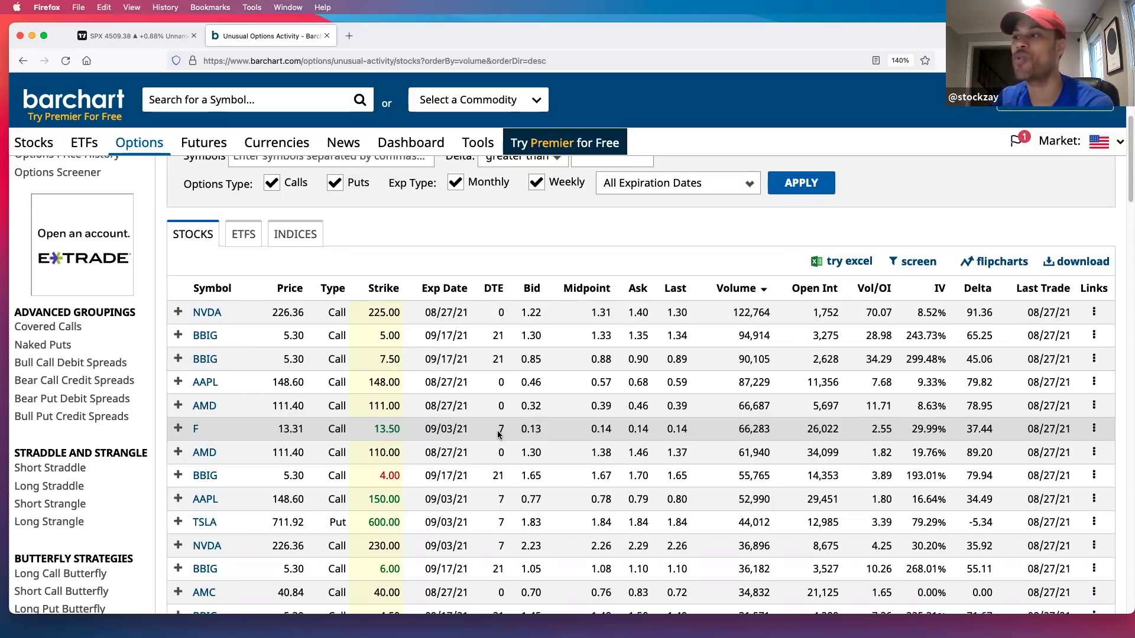
{"action": "scroll", "coordinate": [506, 436], "scroll_direction": "down", "scroll_amount": 5}
{"action": "scroll", "coordinate": [499, 436], "scroll_direction": "down", "scroll_amount": 2}
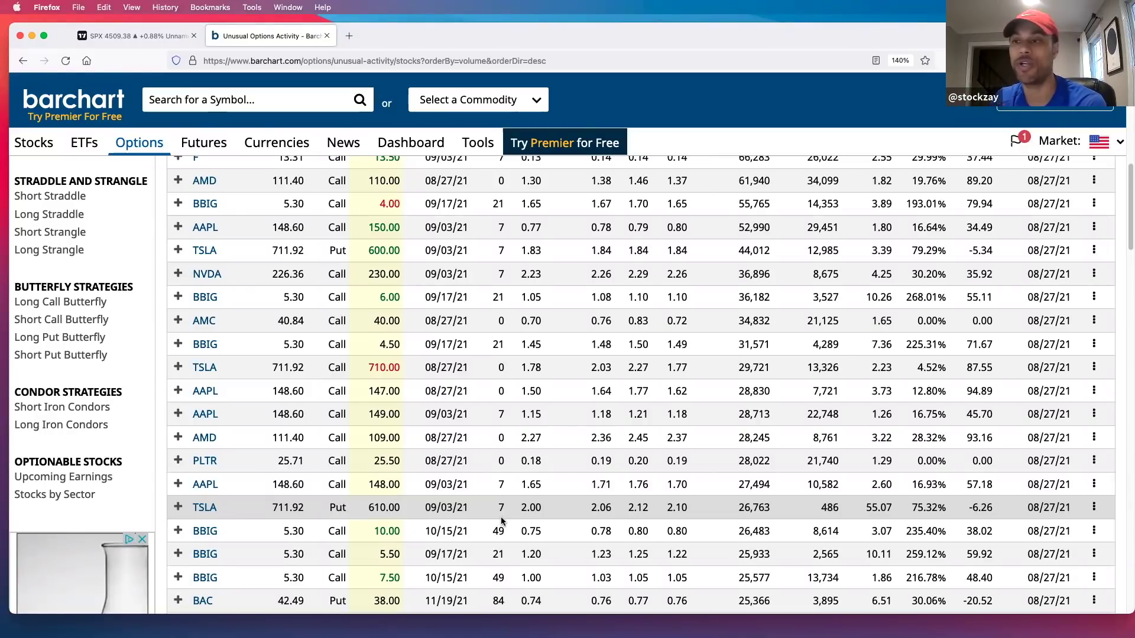
{"action": "scroll", "coordinate": [501, 520], "scroll_direction": "up", "scroll_amount": 3}
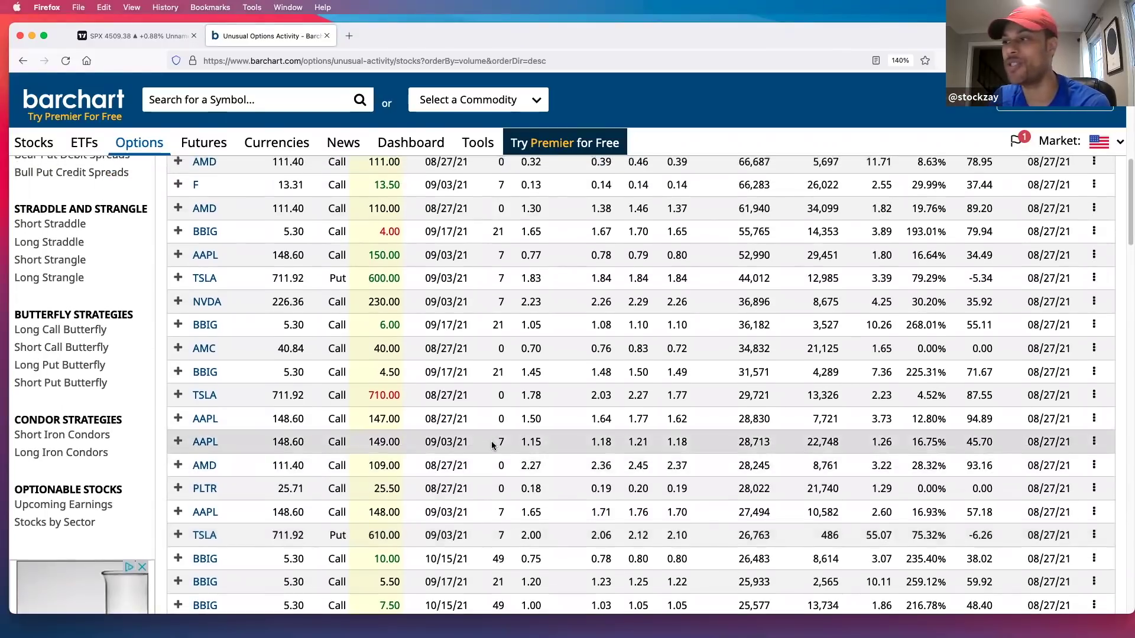
{"action": "scroll", "coordinate": [473, 435], "scroll_direction": "up", "scroll_amount": 2}
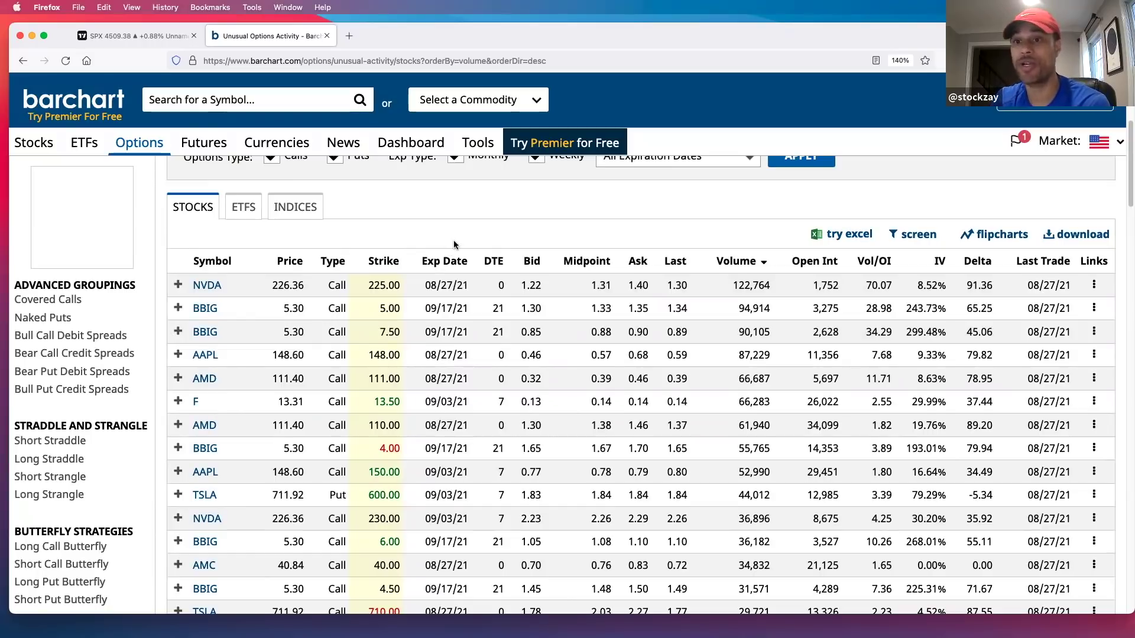
{"action": "scroll", "coordinate": [452, 239], "scroll_direction": "down", "scroll_amount": 1}
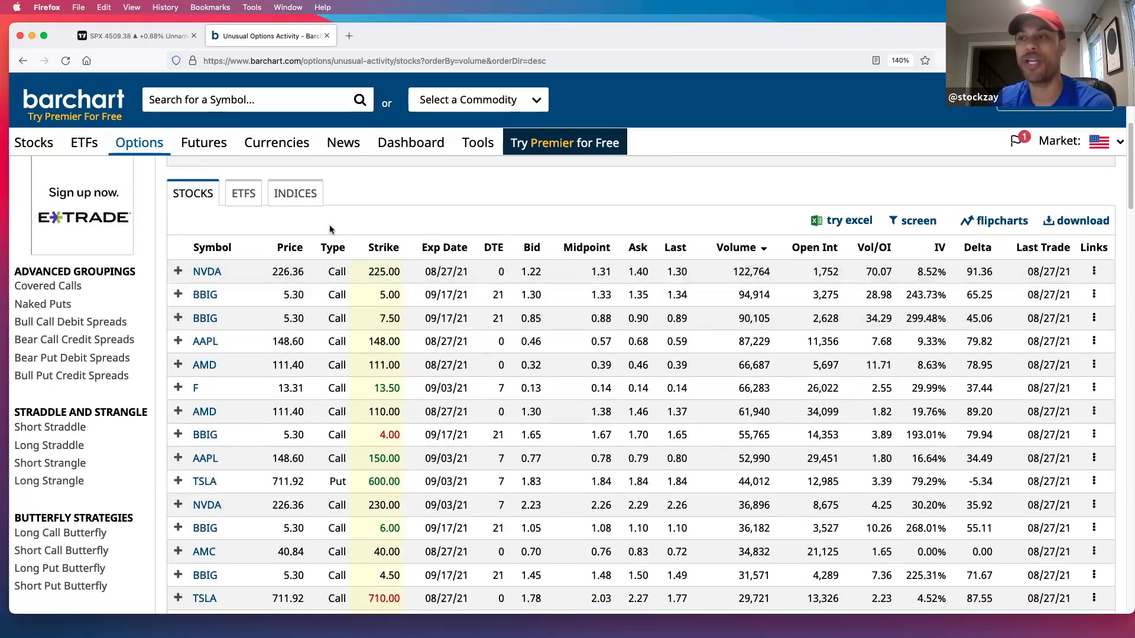
{"action": "scroll", "coordinate": [333, 230], "scroll_direction": "down", "scroll_amount": 2}
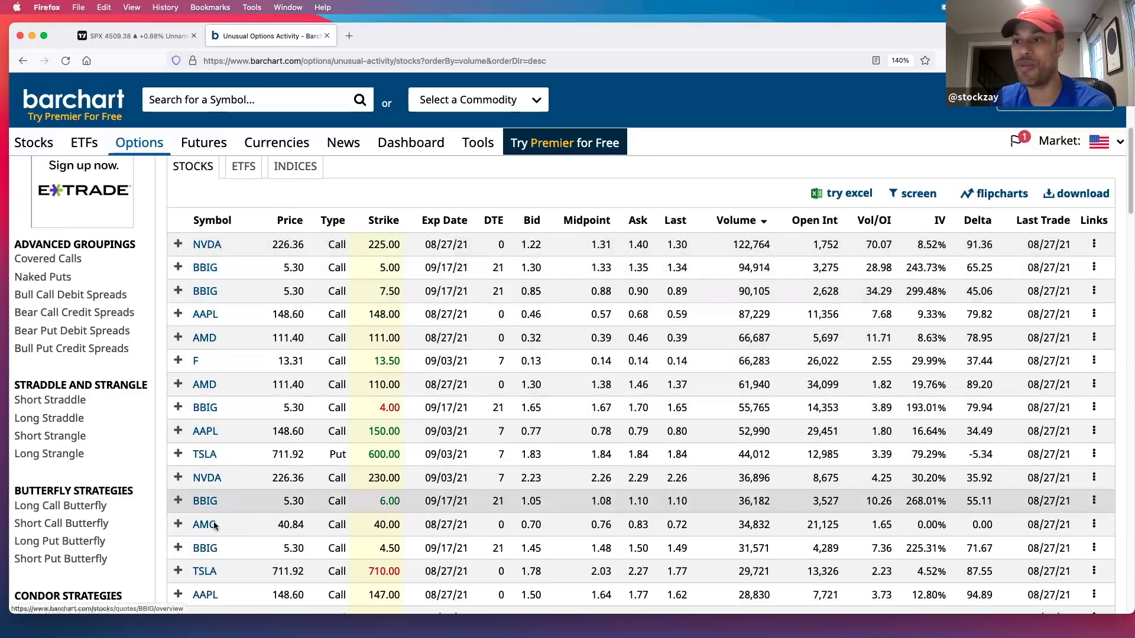
{"action": "scroll", "coordinate": [237, 491], "scroll_direction": "down", "scroll_amount": 1}
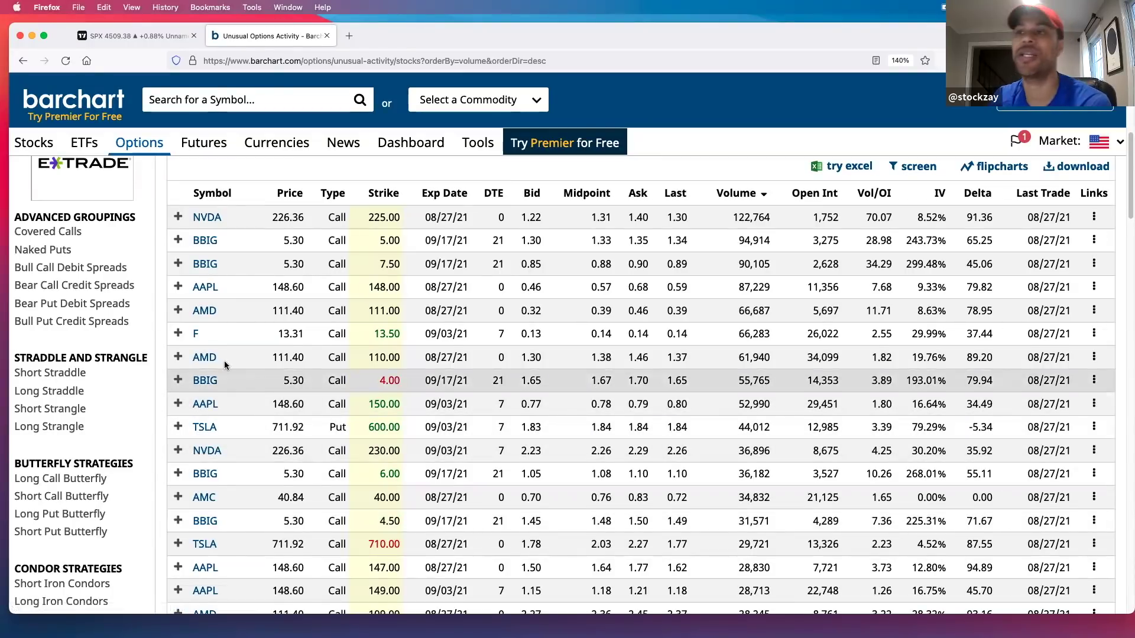
{"action": "scroll", "coordinate": [239, 369], "scroll_direction": "down", "scroll_amount": 4}
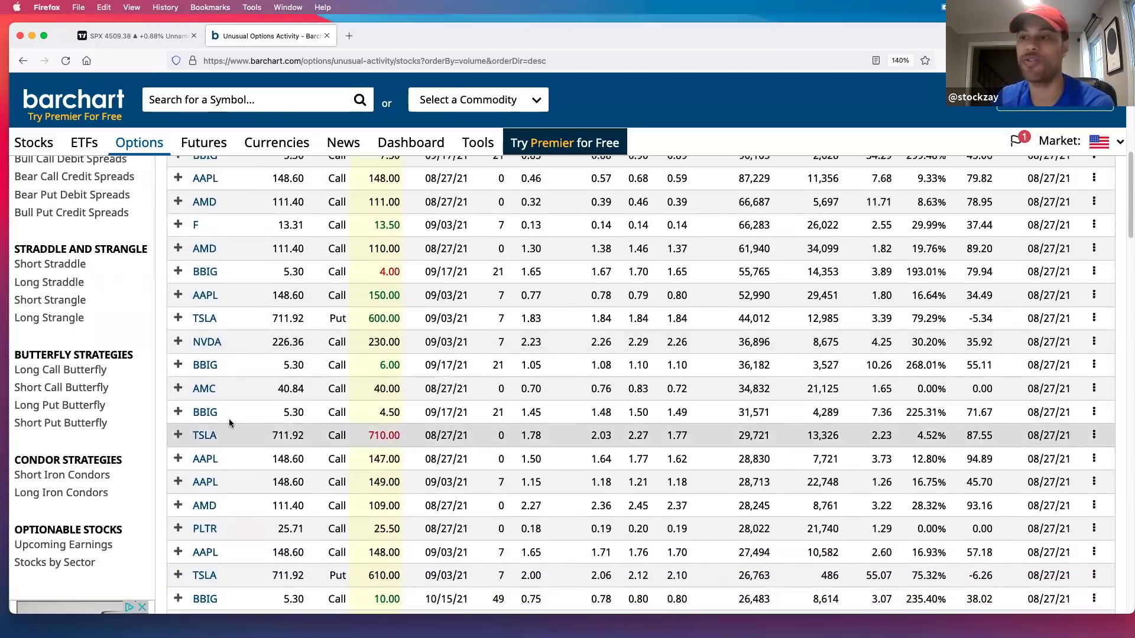
{"action": "scroll", "coordinate": [230, 496], "scroll_direction": "down", "scroll_amount": 5}
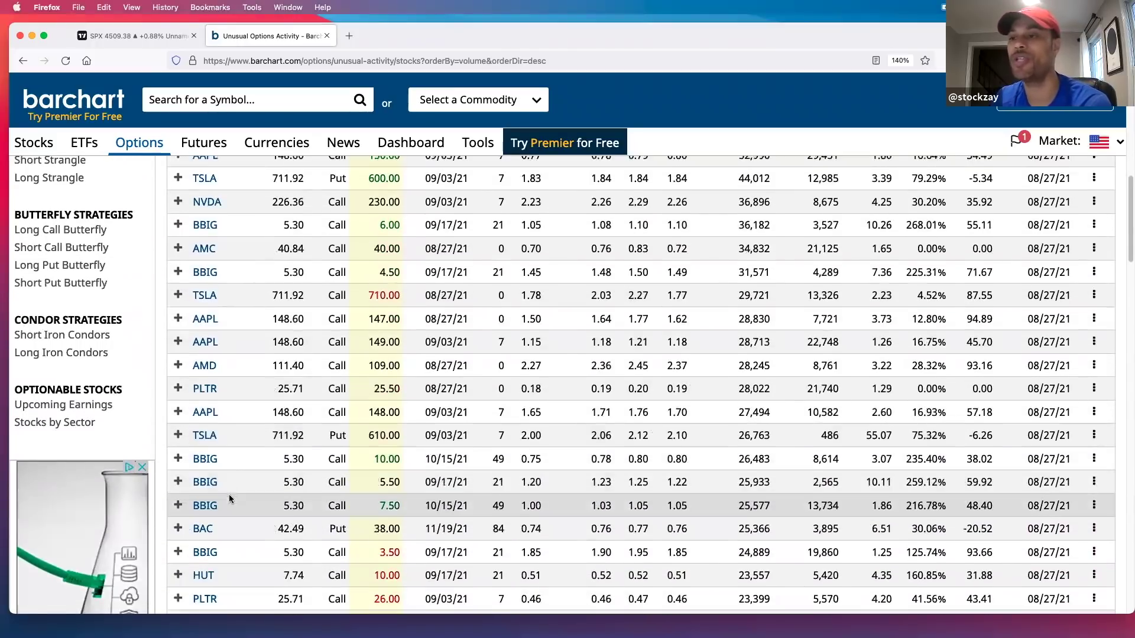
{"action": "scroll", "coordinate": [229, 494], "scroll_direction": "up", "scroll_amount": 10}
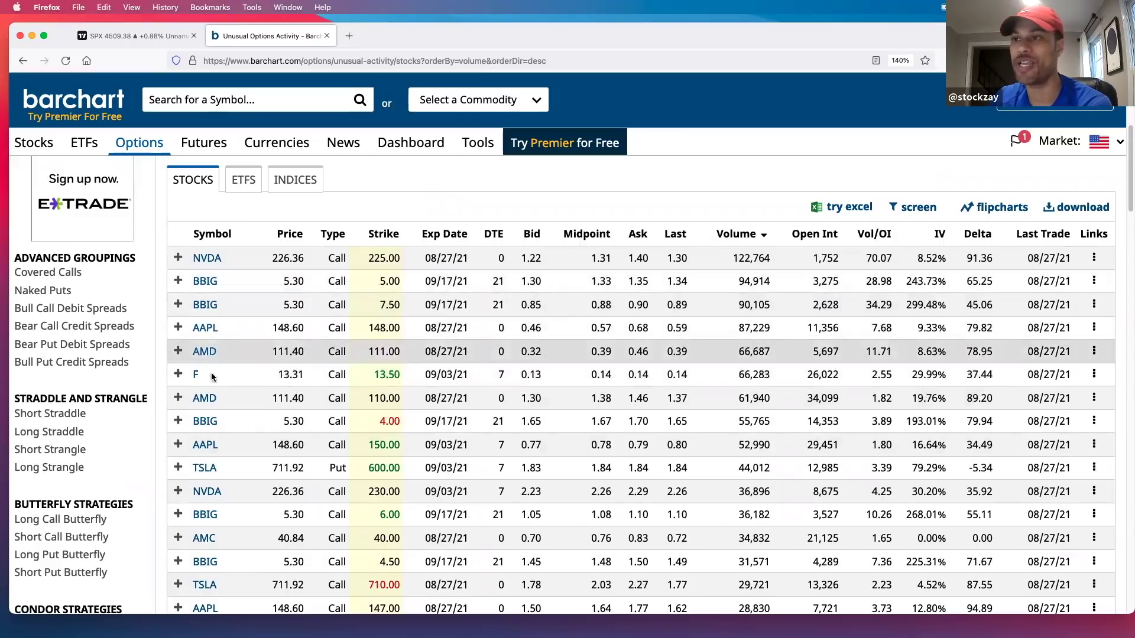
{"action": "scroll", "coordinate": [221, 413], "scroll_direction": "down", "scroll_amount": 2}
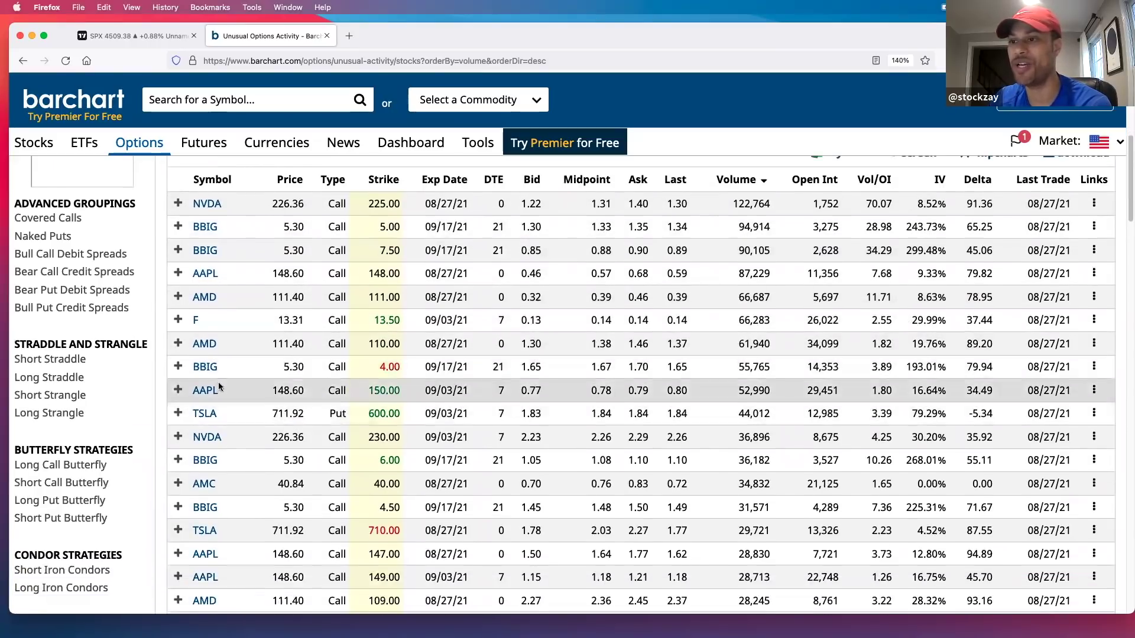
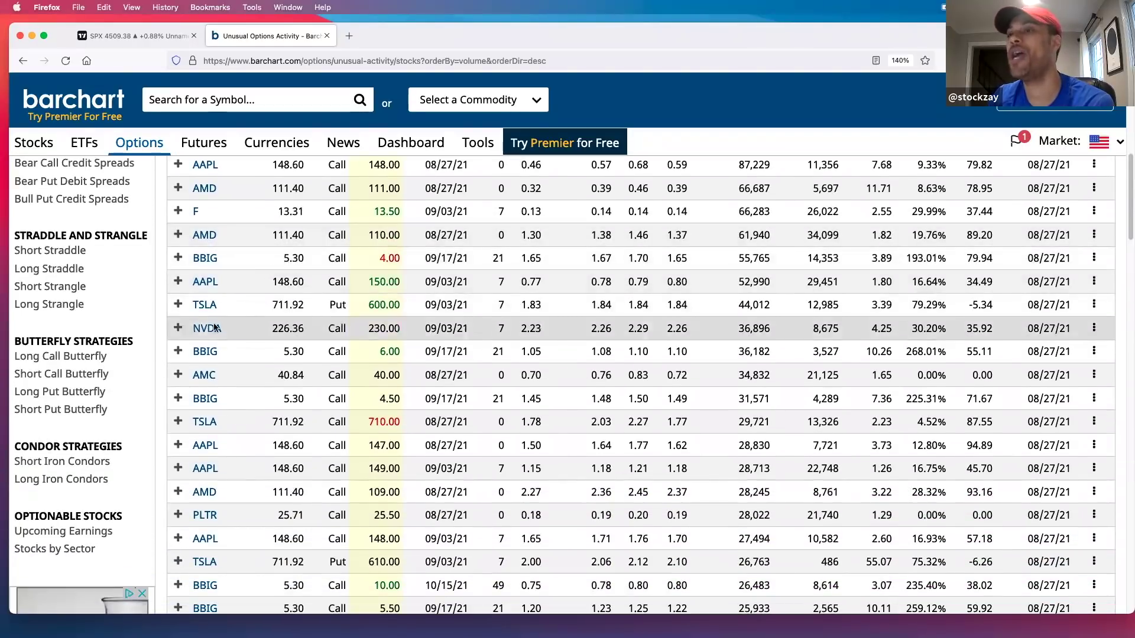
Review the contracts further down the volume-sorted list, comparing their symbols, strikes and expiration dates
{"action": "scroll", "coordinate": [245, 384], "scroll_direction": "down", "scroll_amount": 1}
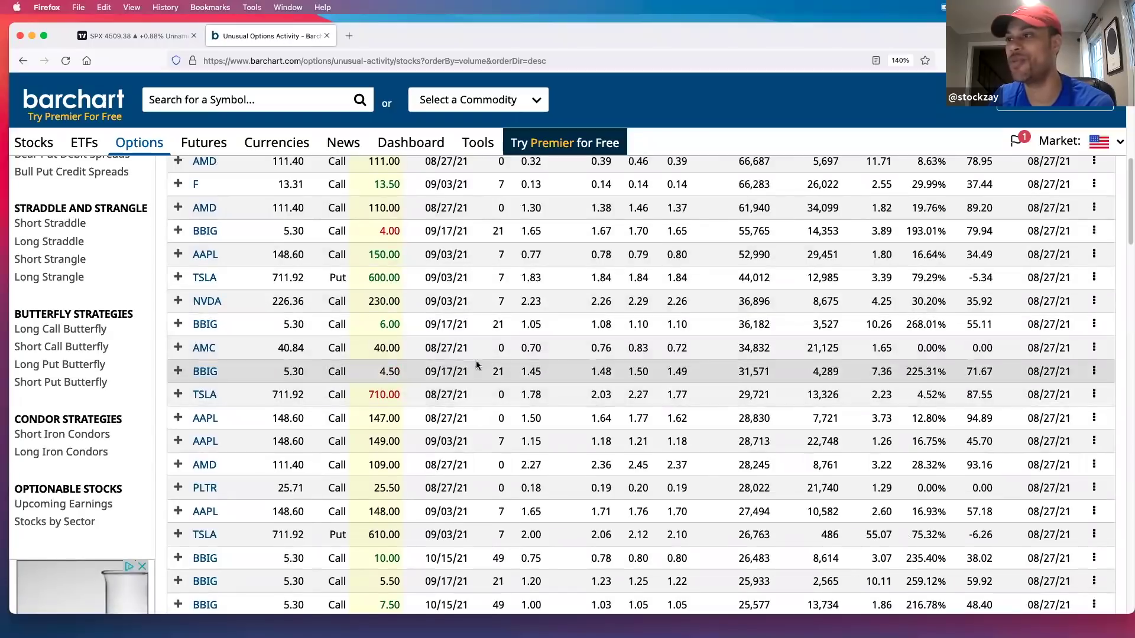
{"action": "scroll", "coordinate": [487, 355], "scroll_direction": "down", "scroll_amount": 3}
{"action": "scroll", "coordinate": [485, 334], "scroll_direction": "down", "scroll_amount": 4}
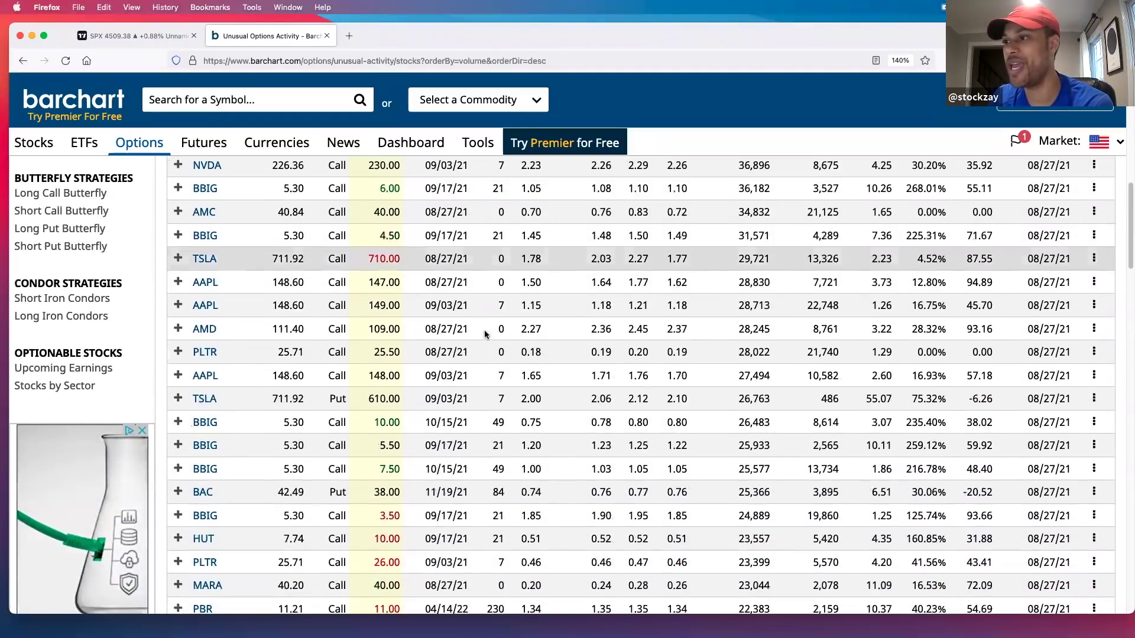
{"action": "scroll", "coordinate": [473, 318], "scroll_direction": "down", "scroll_amount": 4}
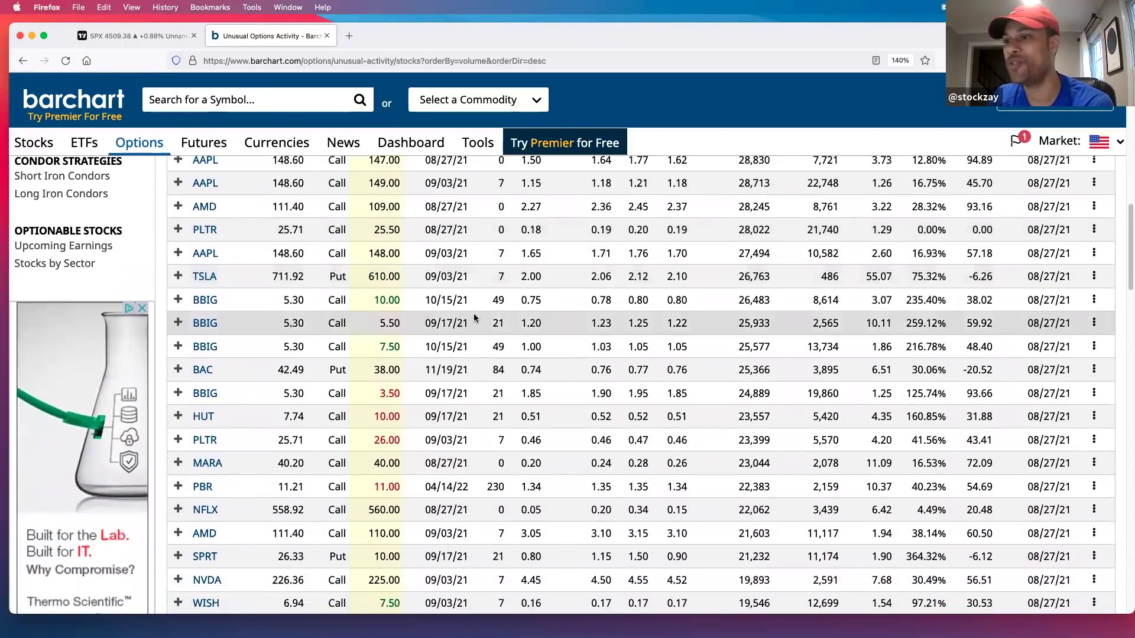
{"action": "scroll", "coordinate": [474, 318], "scroll_direction": "down", "scroll_amount": 1}
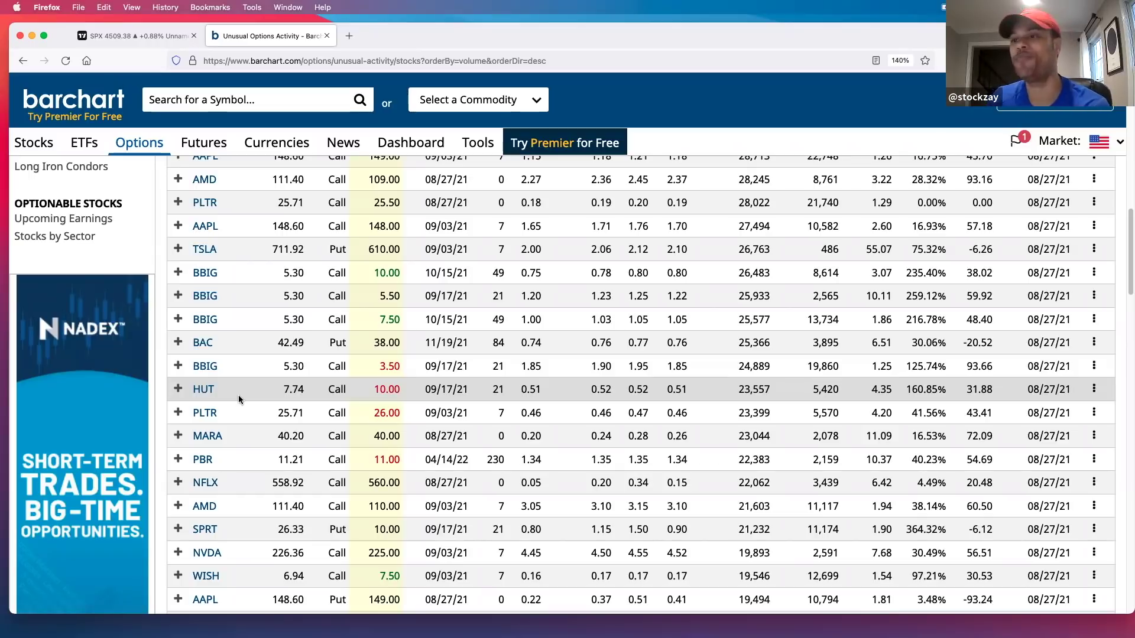
{"action": "scroll", "coordinate": [239, 395], "scroll_direction": "down", "scroll_amount": 1}
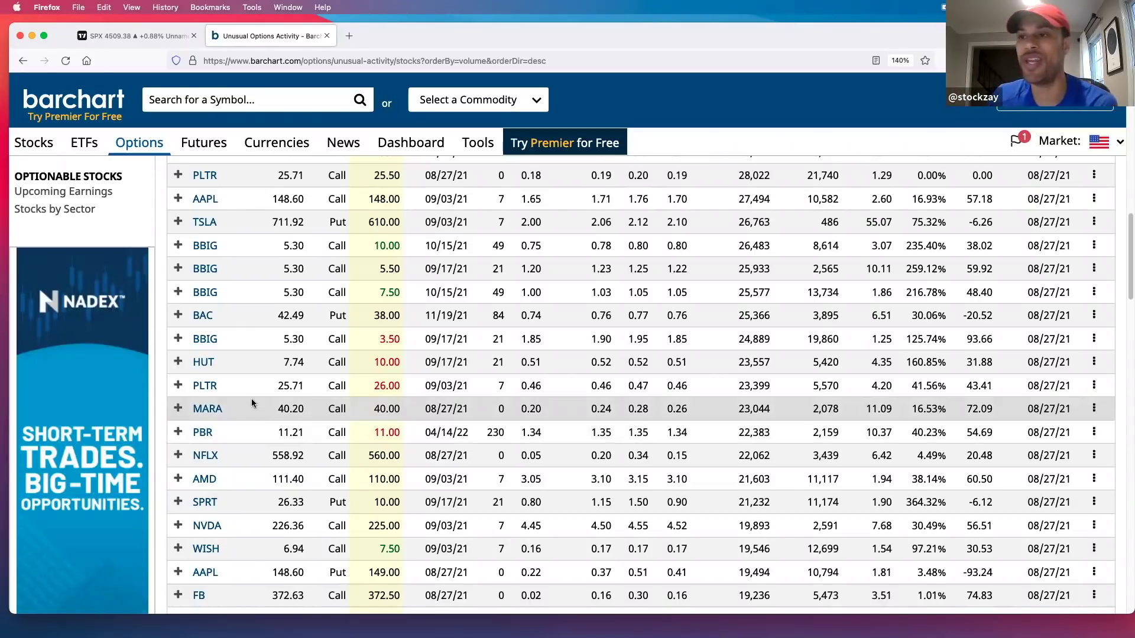
{"action": "scroll", "coordinate": [252, 403], "scroll_direction": "up", "scroll_amount": 5}
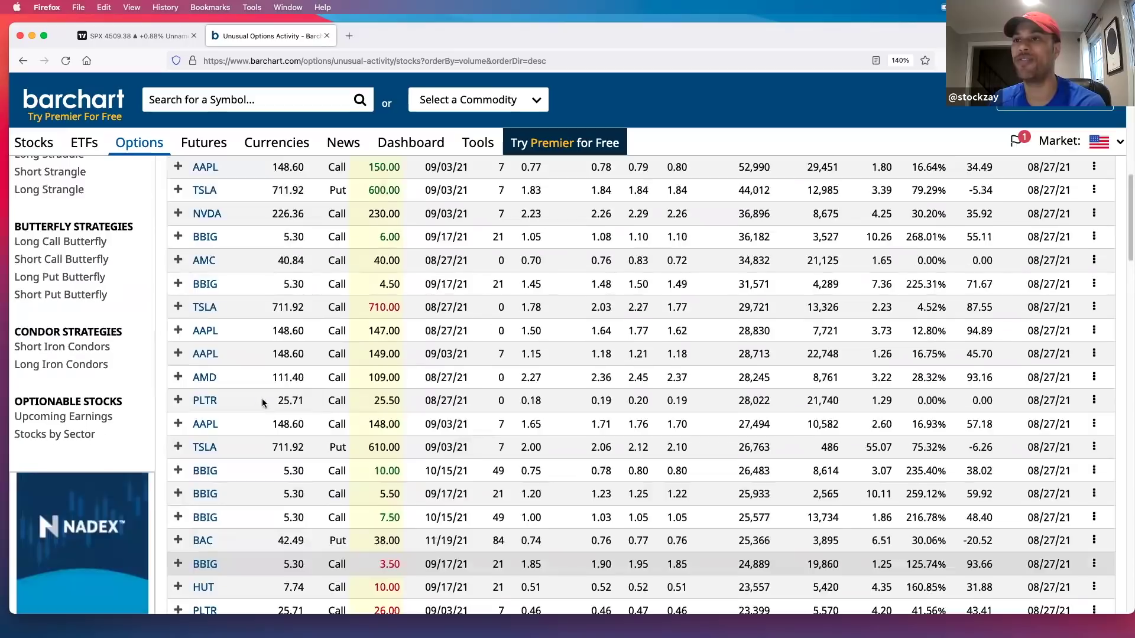
{"action": "scroll", "coordinate": [215, 338], "scroll_direction": "up", "scroll_amount": 3}
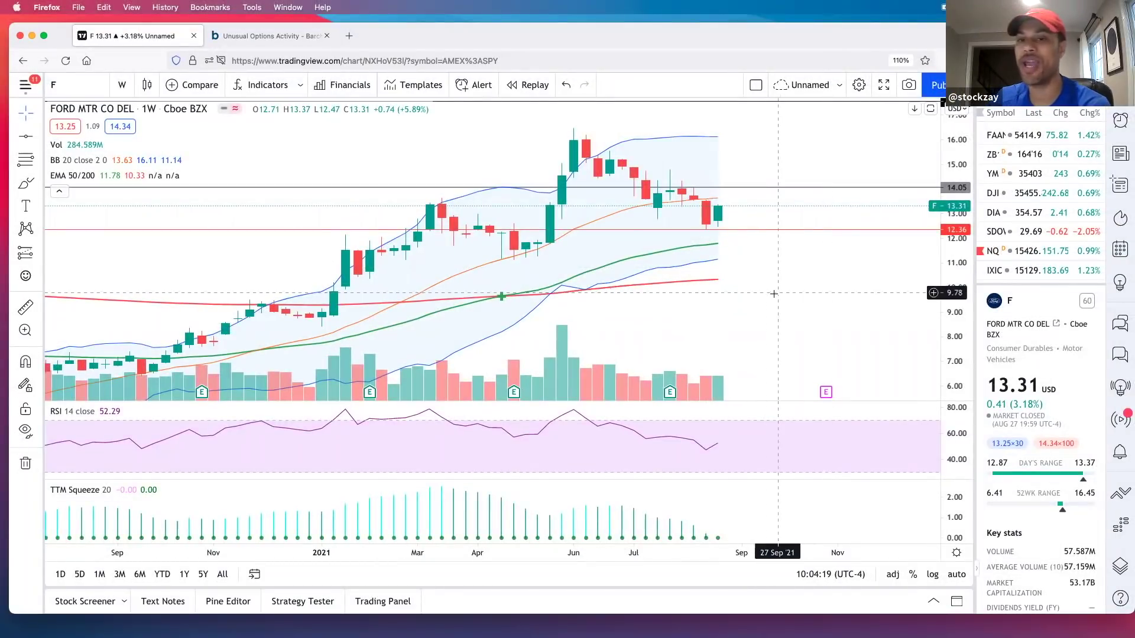
Examine Ford's weekly chart in TradingView, comparing recent candles with the horizontal levels at 14.05 and 12.36
{"action": "scroll", "coordinate": [769, 291], "scroll_direction": "down", "scroll_amount": 1}
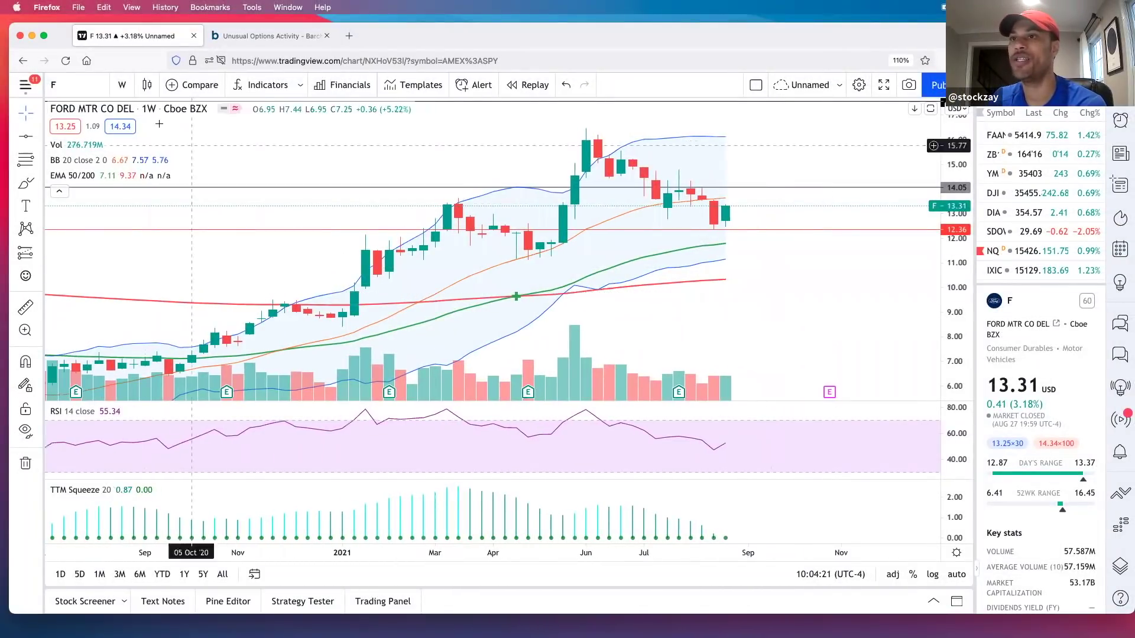
{"action": "scroll", "coordinate": [768, 254], "scroll_direction": "up", "scroll_amount": 1}
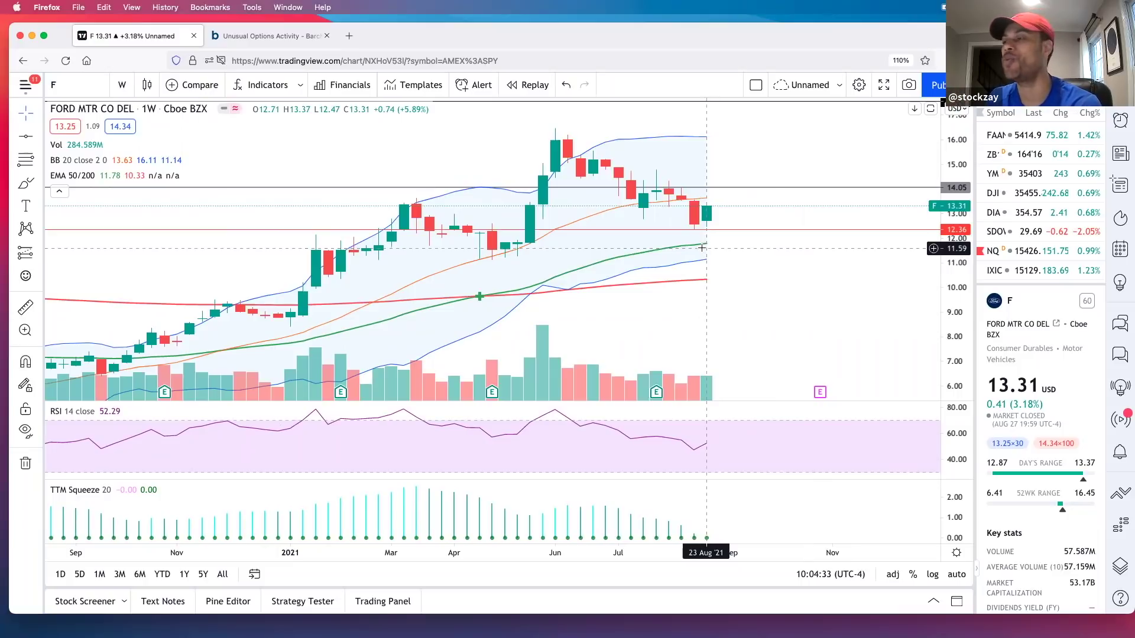
{"action": "scroll", "coordinate": [762, 261], "scroll_direction": "down", "scroll_amount": 5}
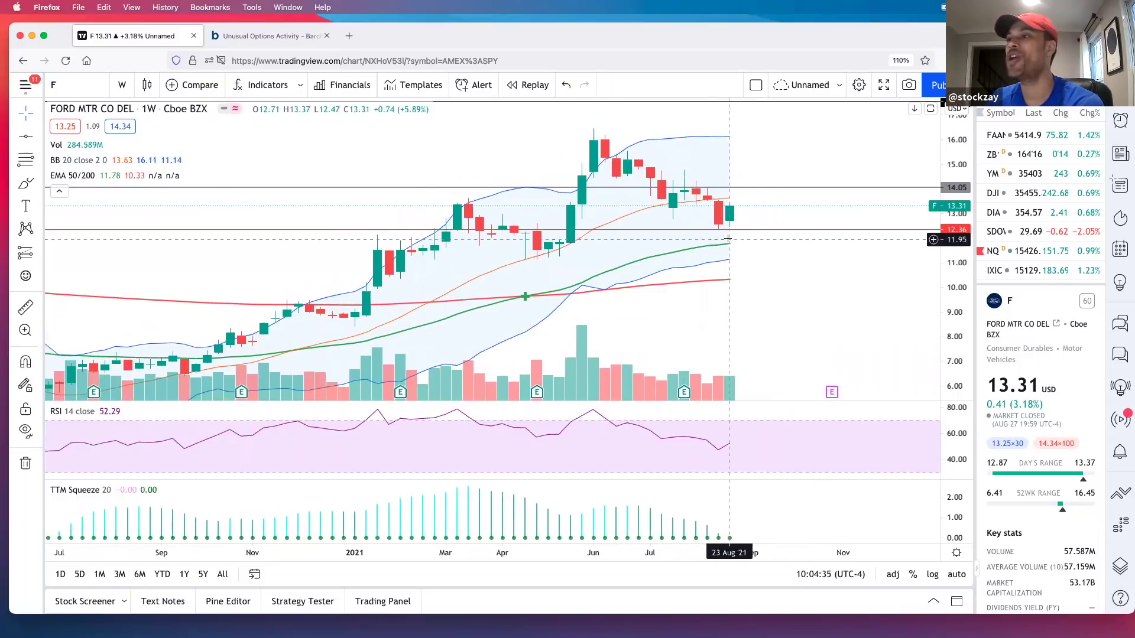
{"action": "scroll", "coordinate": [763, 221], "scroll_direction": "down", "scroll_amount": 2}
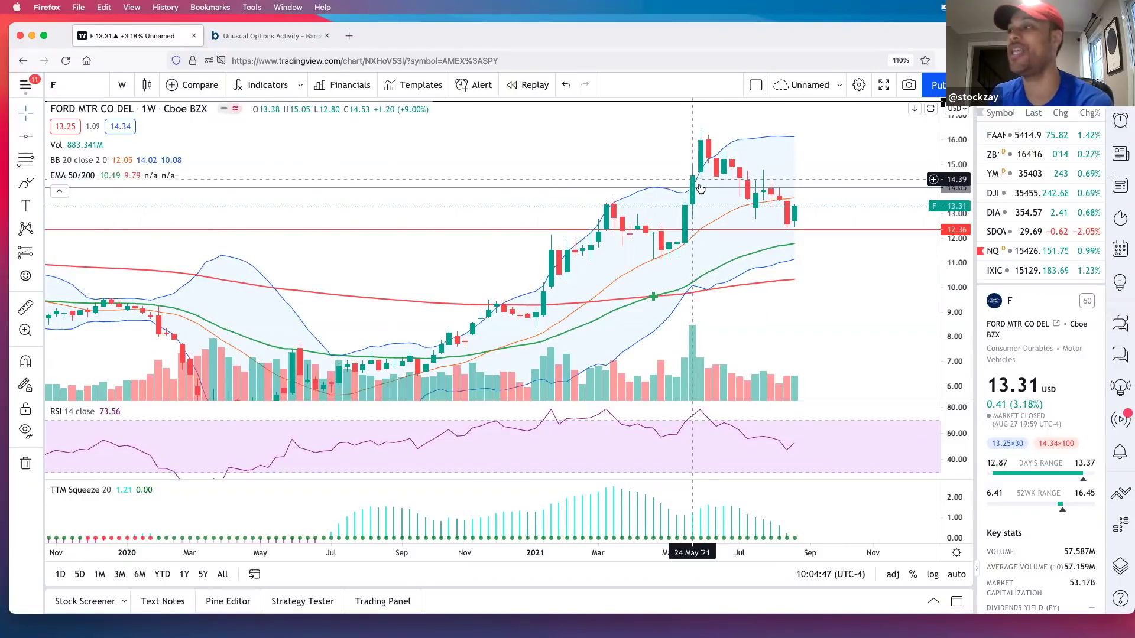
{"action": "scroll", "coordinate": [703, 214], "scroll_direction": "down", "scroll_amount": 2}
{"action": "scroll", "coordinate": [706, 216], "scroll_direction": "up", "scroll_amount": 2}
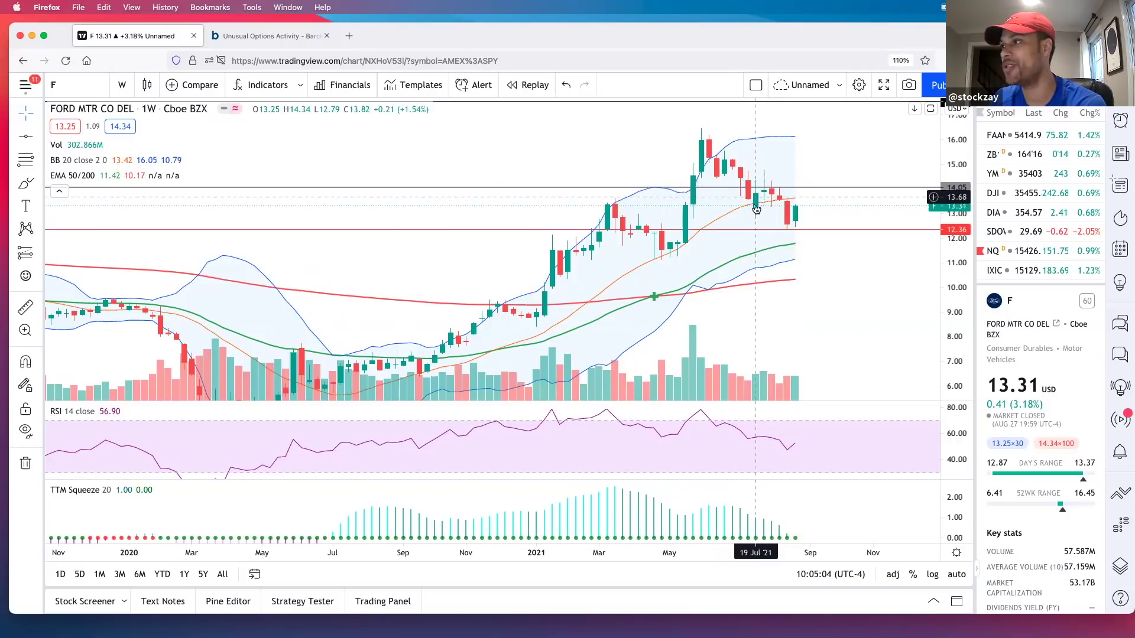
{"action": "left_click", "coordinate": [801, 187]}
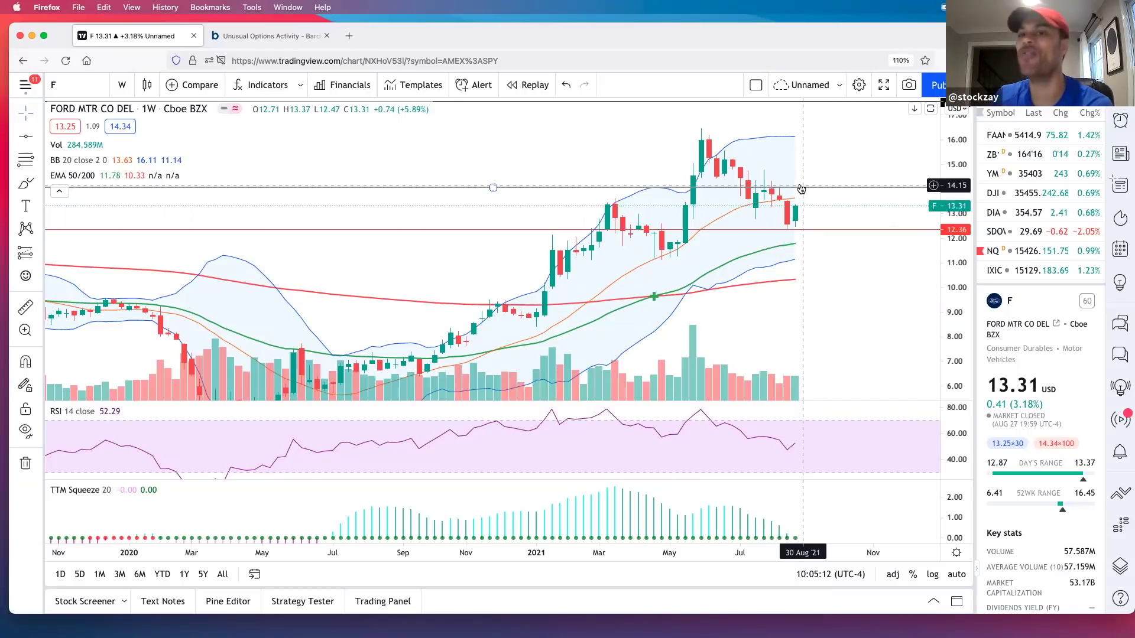
{"action": "left_click", "coordinate": [801, 195]}
{"action": "scroll", "coordinate": [797, 201], "scroll_direction": "up", "scroll_amount": 2}
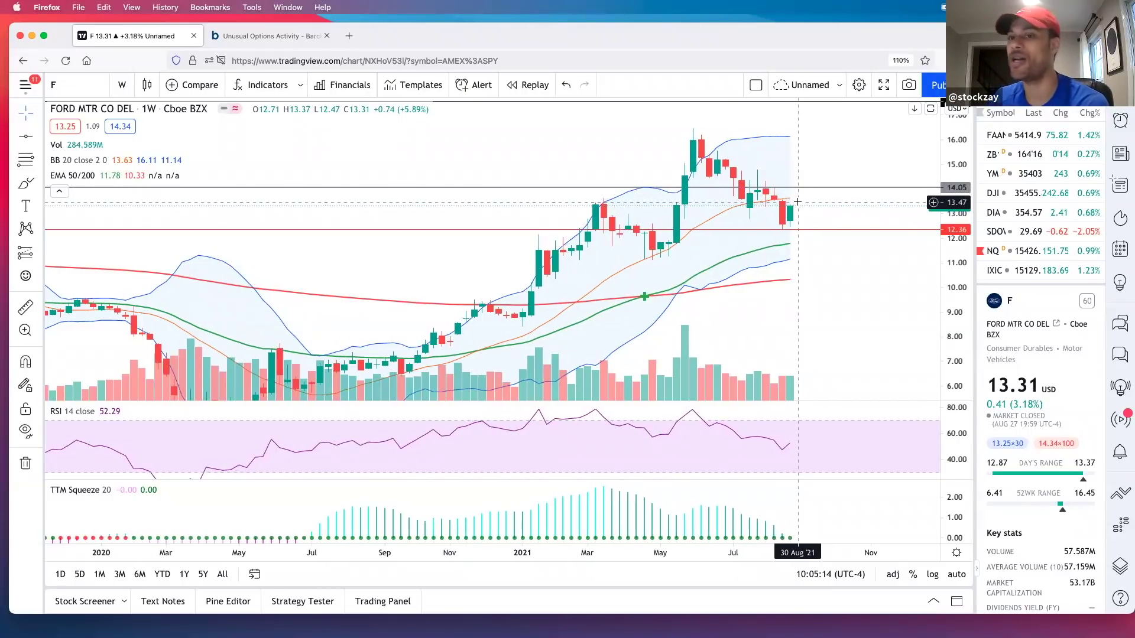
{"action": "scroll", "coordinate": [797, 202], "scroll_direction": "down", "scroll_amount": 3}
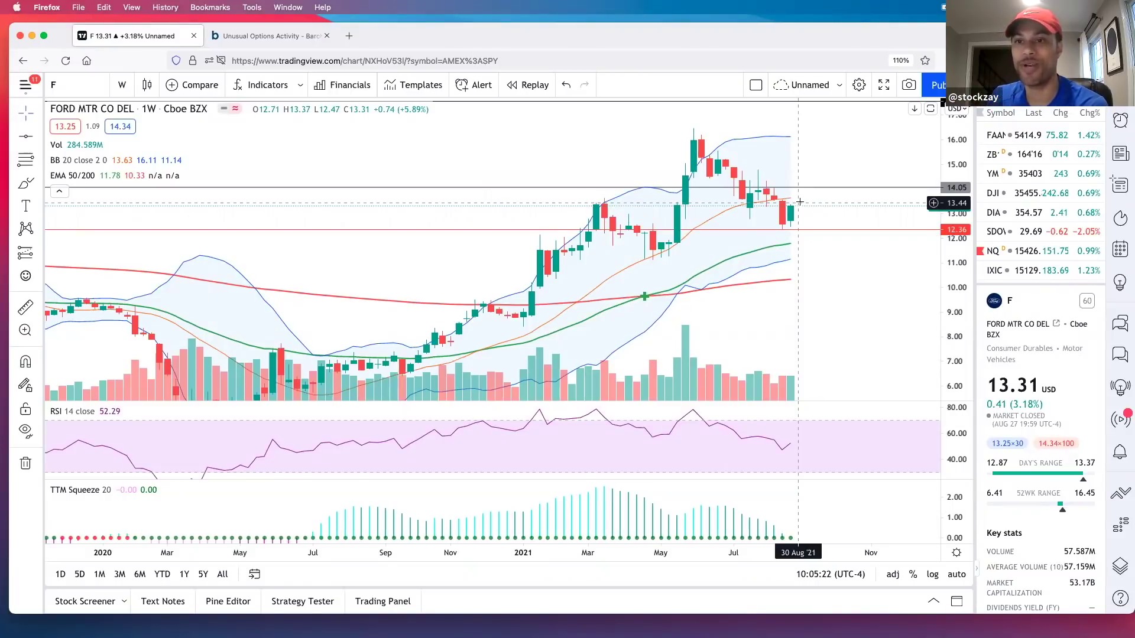
Switch Ford's price chart from the weekly to the daily interval
{"action": "scroll", "coordinate": [800, 201], "scroll_direction": "down", "scroll_amount": 2}
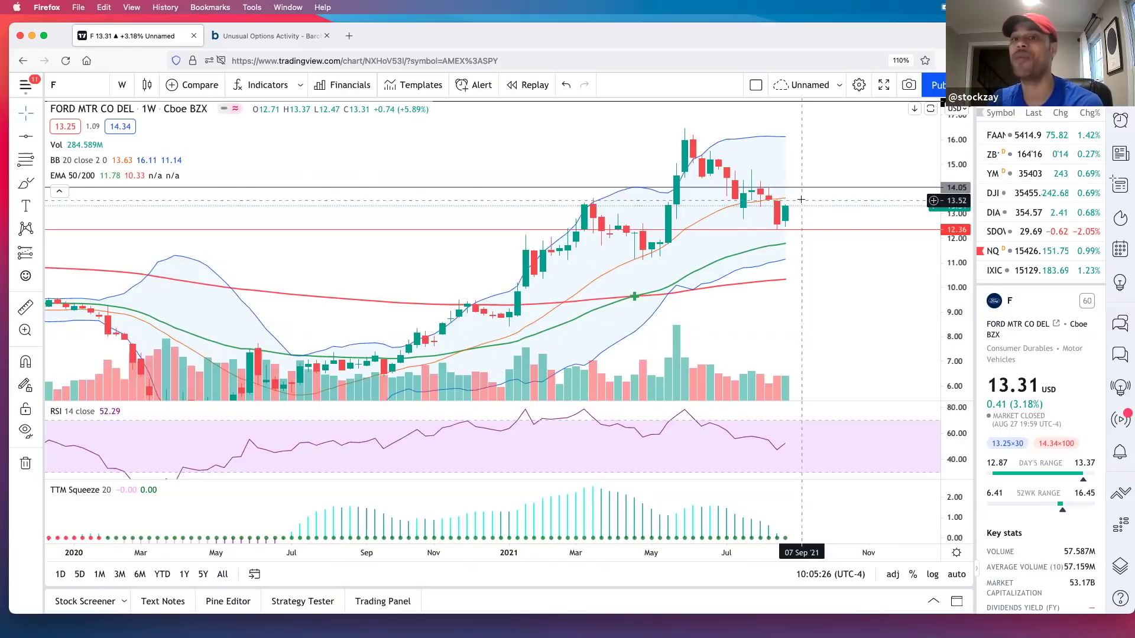
{"action": "scroll", "coordinate": [791, 206], "scroll_direction": "down", "scroll_amount": 1}
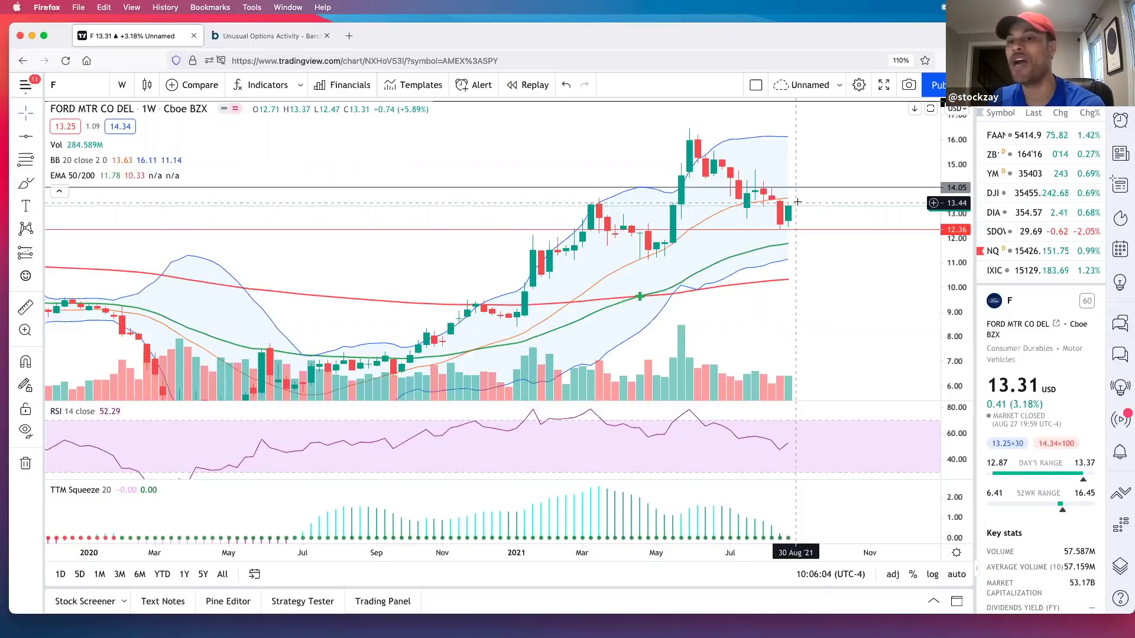
{"action": "scroll", "coordinate": [796, 206], "scroll_direction": "up", "scroll_amount": 1}
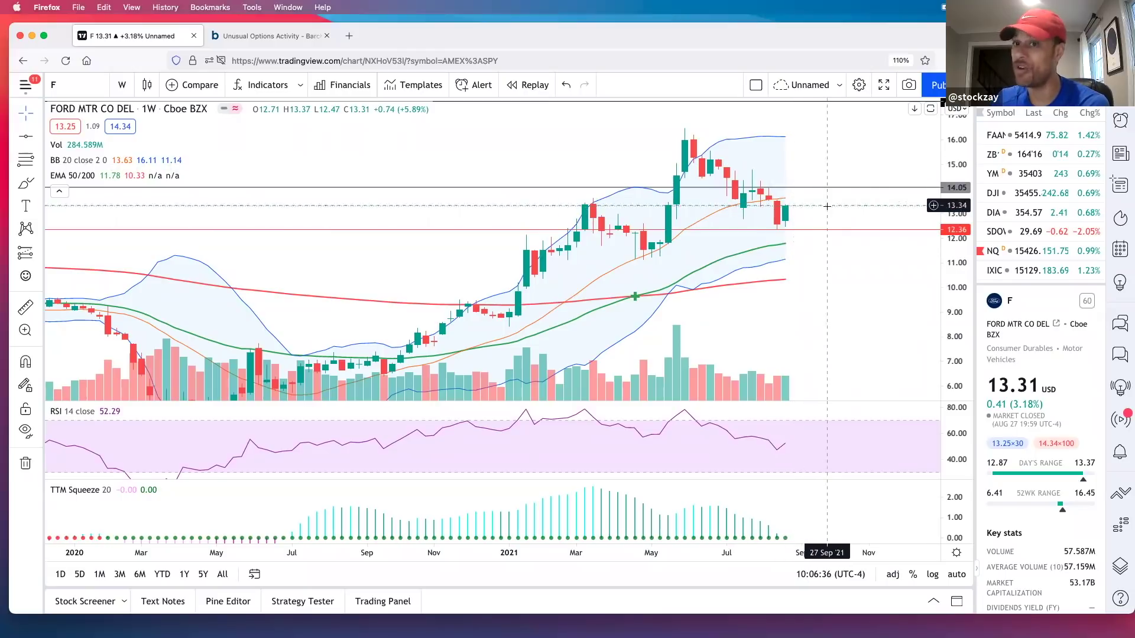
{"action": "scroll", "coordinate": [789, 216], "scroll_direction": "up", "scroll_amount": 1}
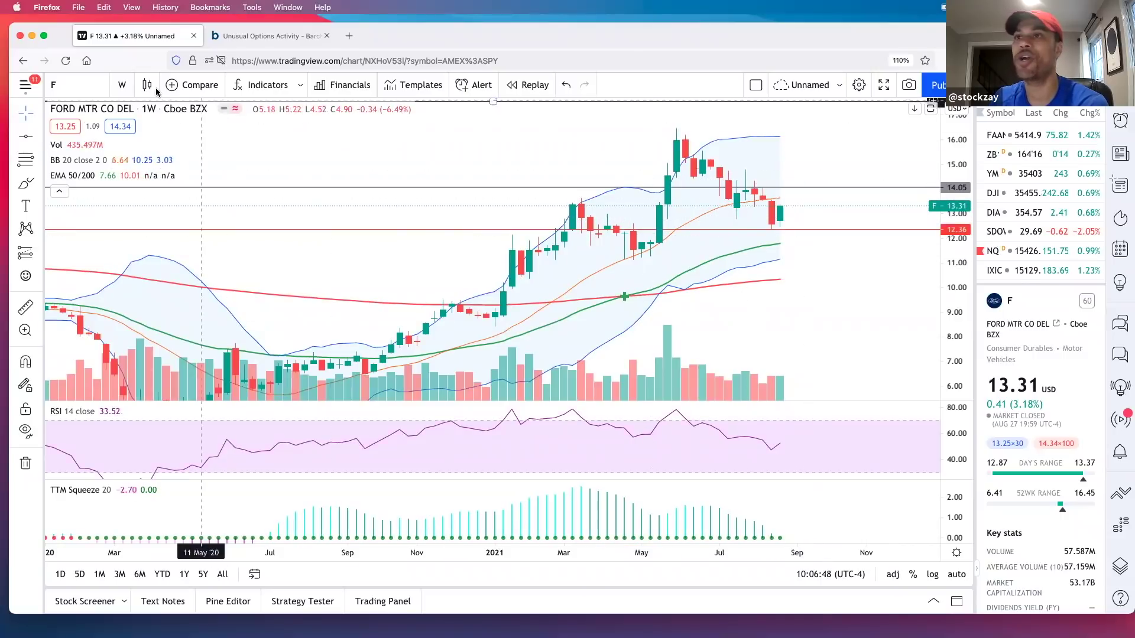
{"action": "left_click", "coordinate": [122, 85]}
{"action": "left_click", "coordinate": [141, 403]}
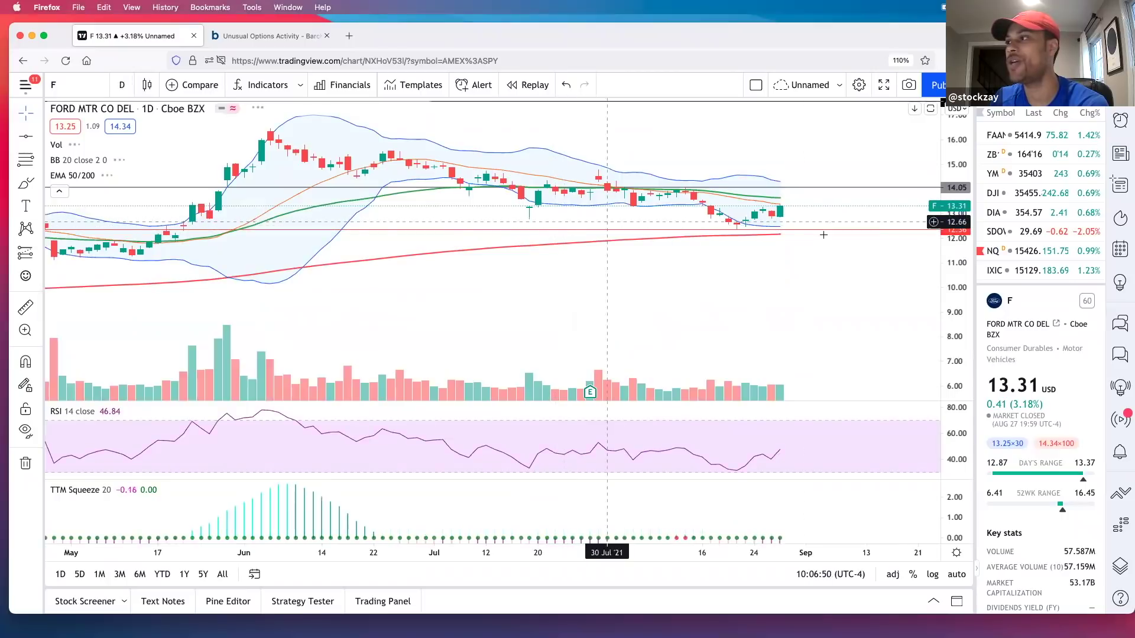
Examine Ford's daily chart from the June peak to the late August candles, comparing price with the 14.05 and 12.36 levels
{"action": "scroll", "coordinate": [887, 249], "scroll_direction": "down", "scroll_amount": 5}
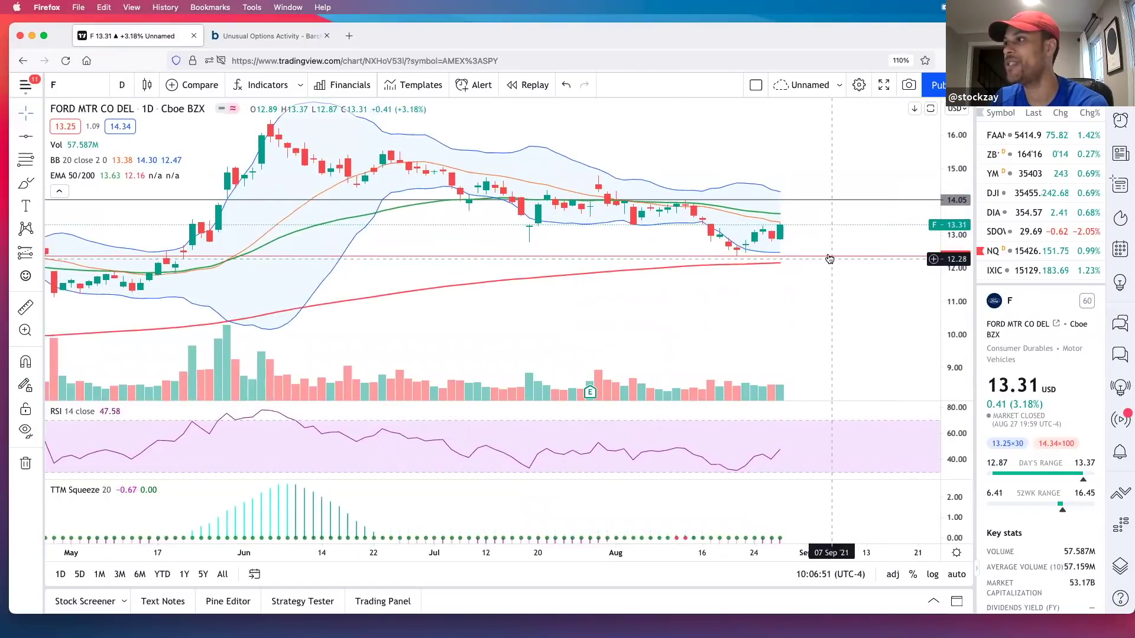
{"action": "scroll", "coordinate": [544, 248], "scroll_direction": "down", "scroll_amount": 3}
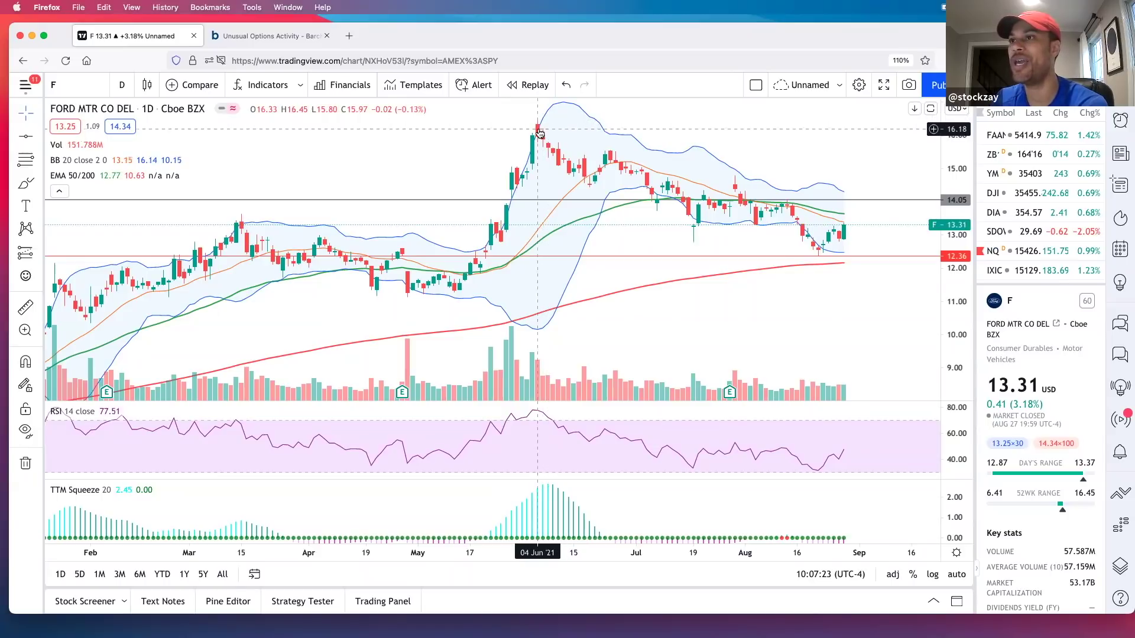
{"action": "scroll", "coordinate": [768, 261], "scroll_direction": "down", "scroll_amount": 3}
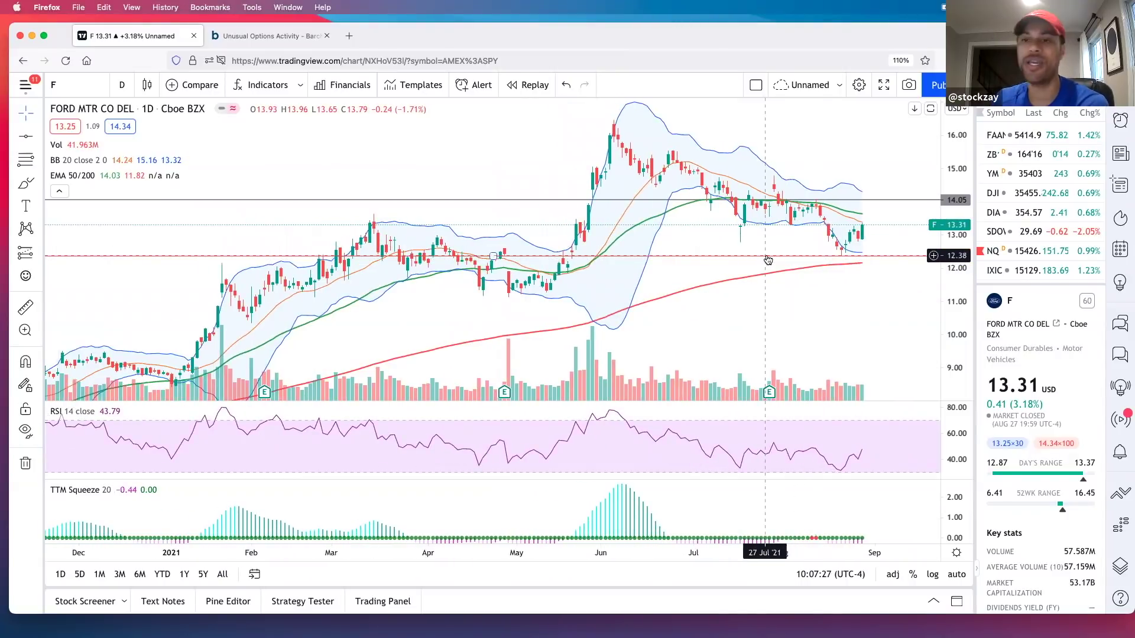
{"action": "scroll", "coordinate": [750, 309], "scroll_direction": "right", "scroll_amount": 3}
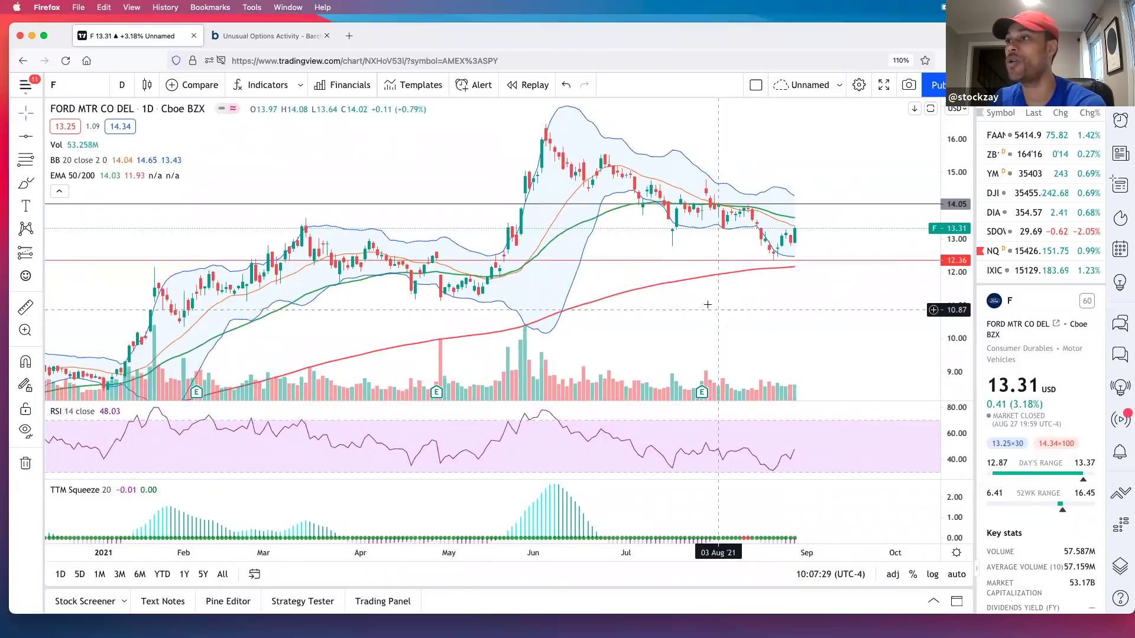
{"action": "scroll", "coordinate": [727, 240], "scroll_direction": "up", "scroll_amount": 2}
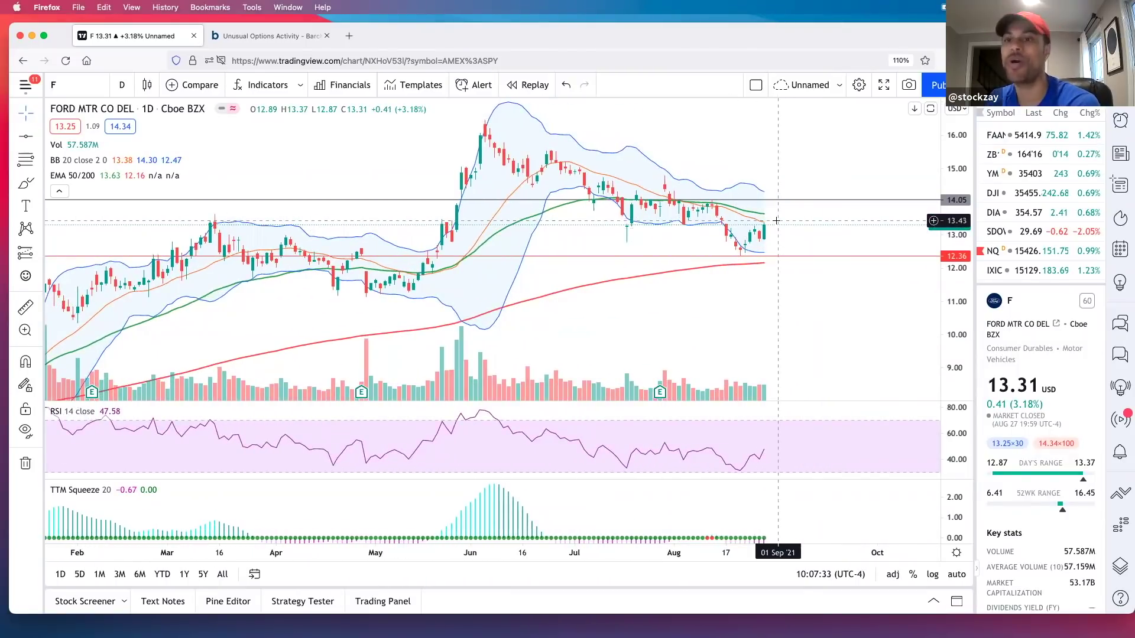
{"action": "scroll", "coordinate": [776, 220], "scroll_direction": "up", "scroll_amount": 2}
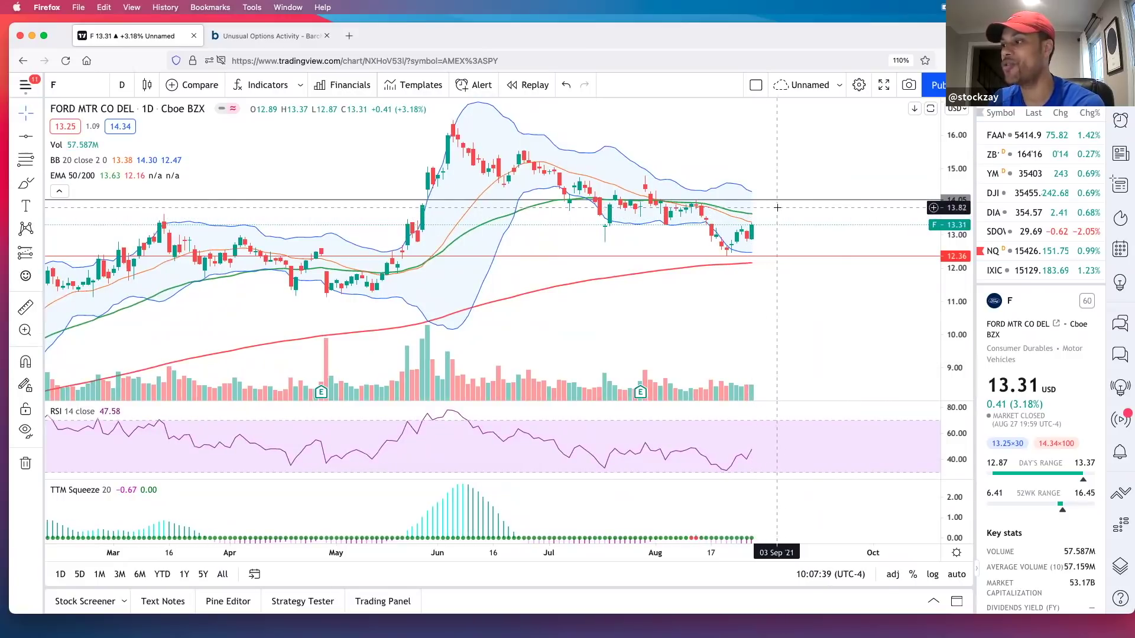
Draw a vertical line on Ford's daily chart at 03 Sep '21 to mark the option's expiration date
{"action": "left_click", "coordinate": [38, 136]}
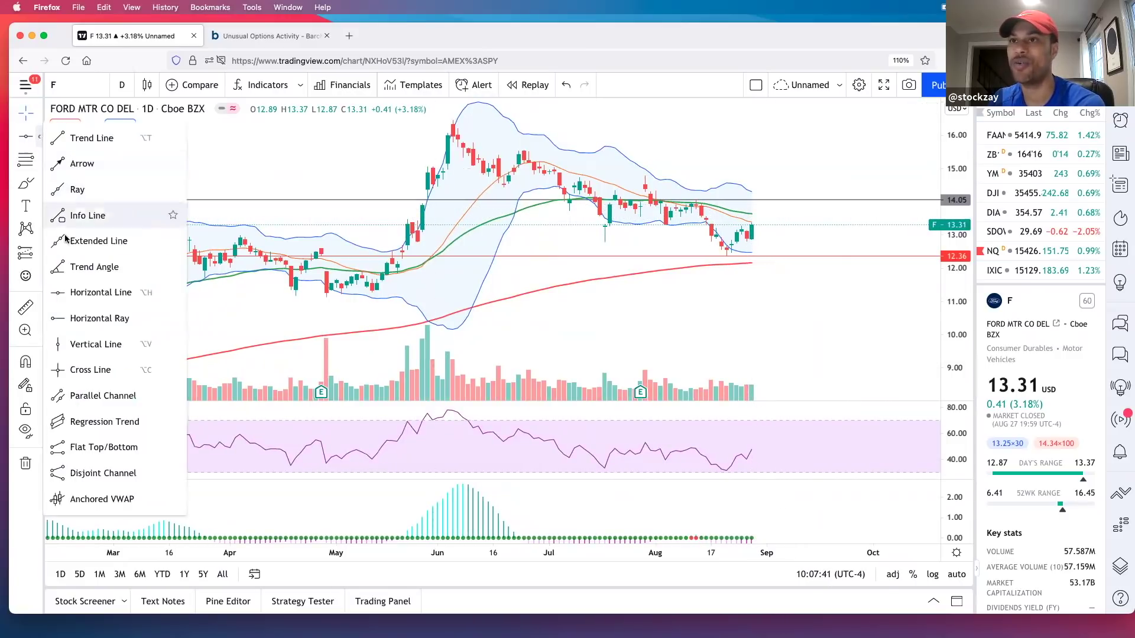
{"action": "left_click", "coordinate": [89, 344]}
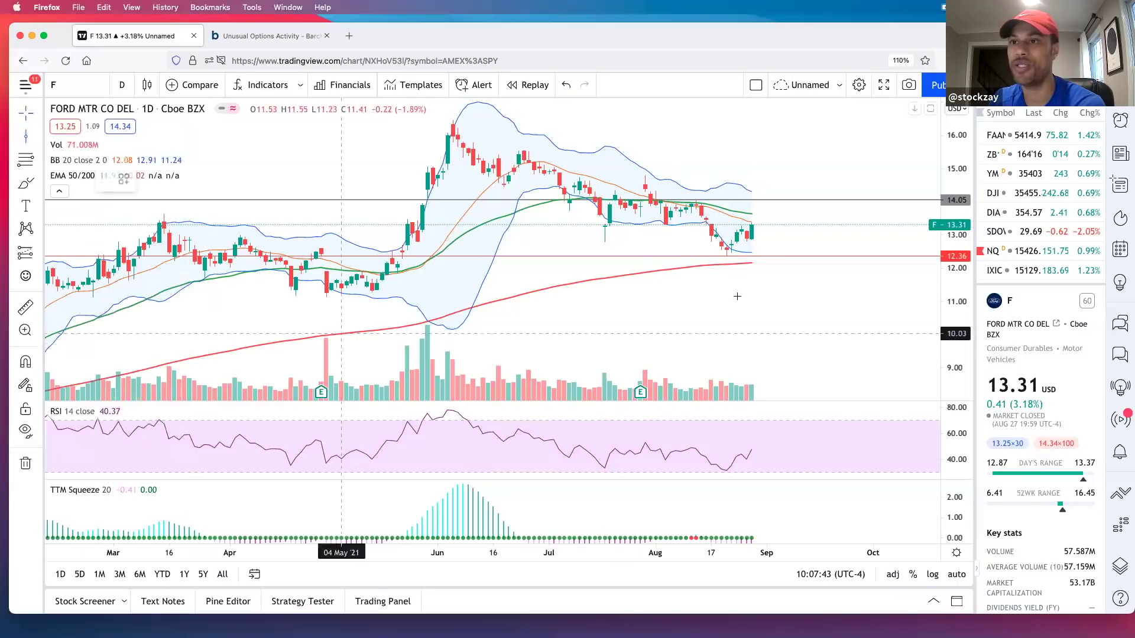
{"action": "left_click", "coordinate": [775, 282]}
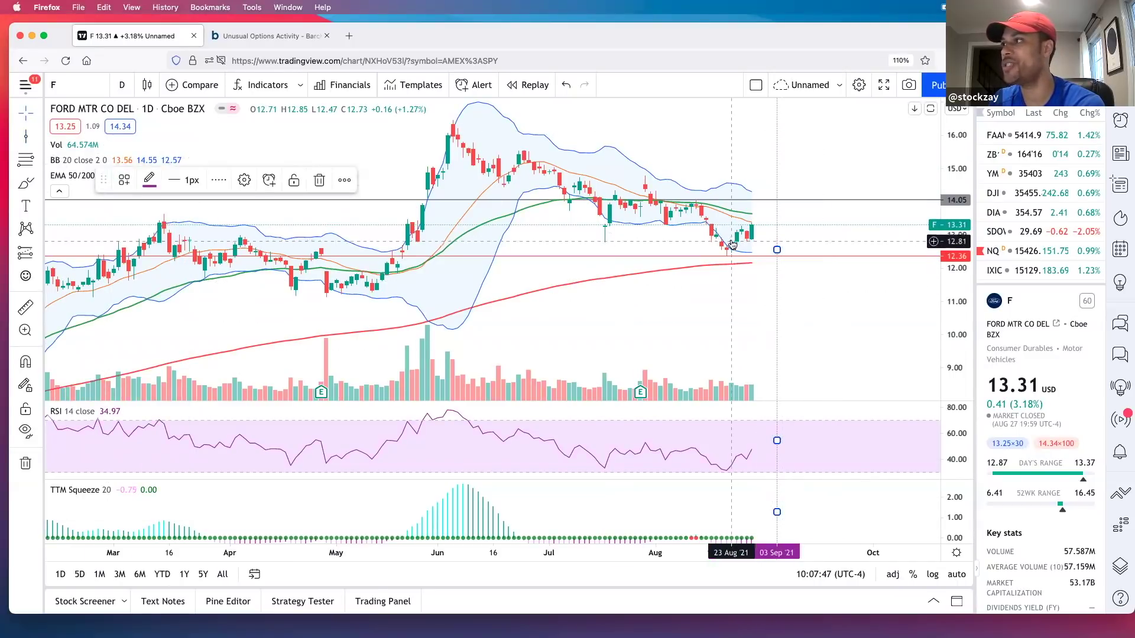
Add a horizontal line across Ford's daily chart at about 13.49, near the 13.50 strike price
{"action": "left_click", "coordinate": [32, 137]}
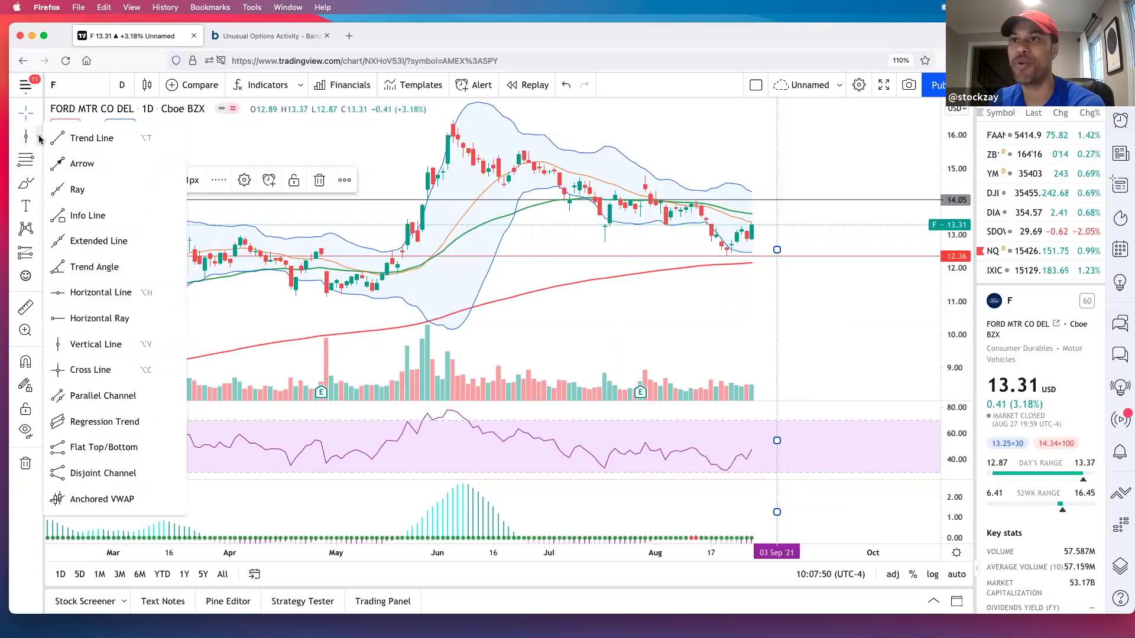
{"action": "left_click", "coordinate": [95, 292]}
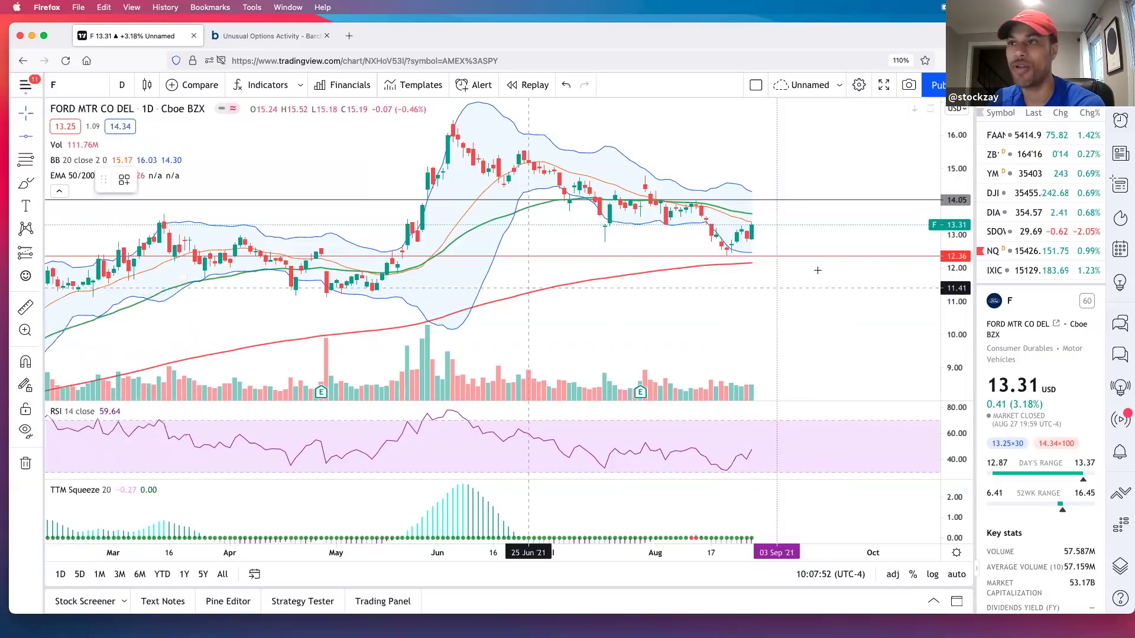
{"action": "left_click", "coordinate": [826, 218]}
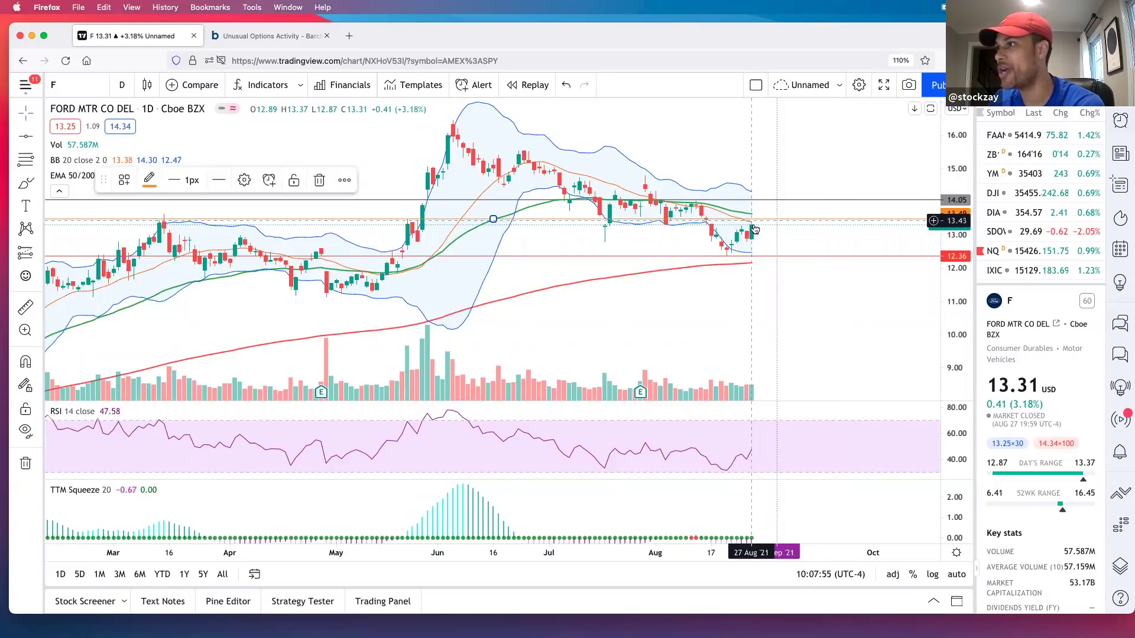
Examine Ford's recent daily candles against the strike line, the 14.05 level and the moving averages, enlarging the price scale for detail
{"action": "scroll", "coordinate": [748, 233], "scroll_direction": "down", "scroll_amount": 2}
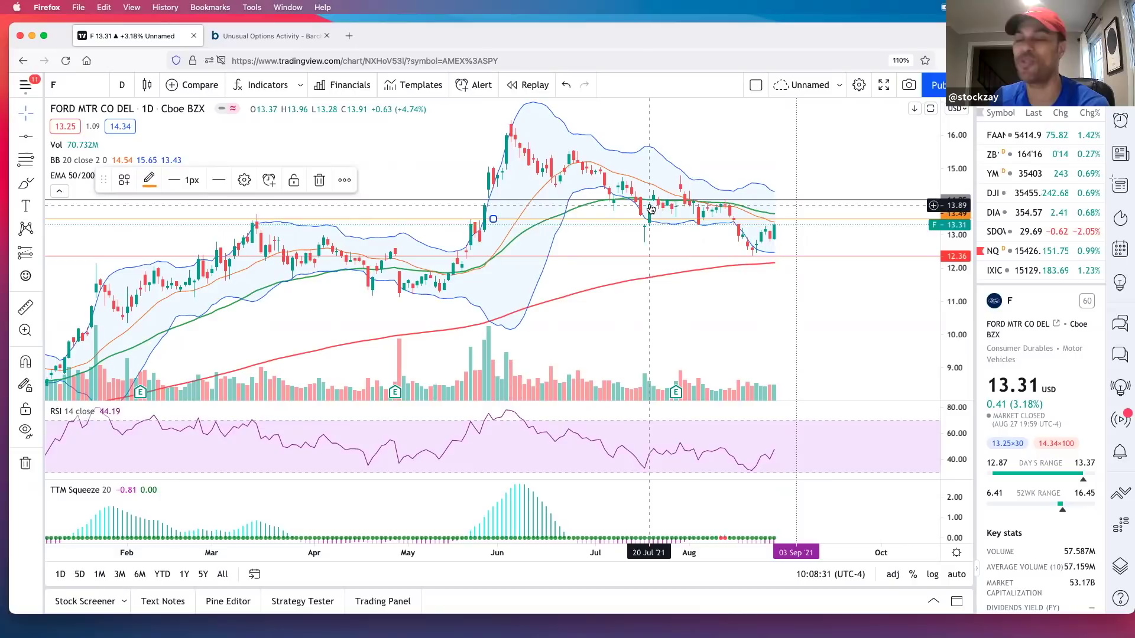
{"action": "scroll", "coordinate": [771, 228], "scroll_direction": "up", "scroll_amount": 5}
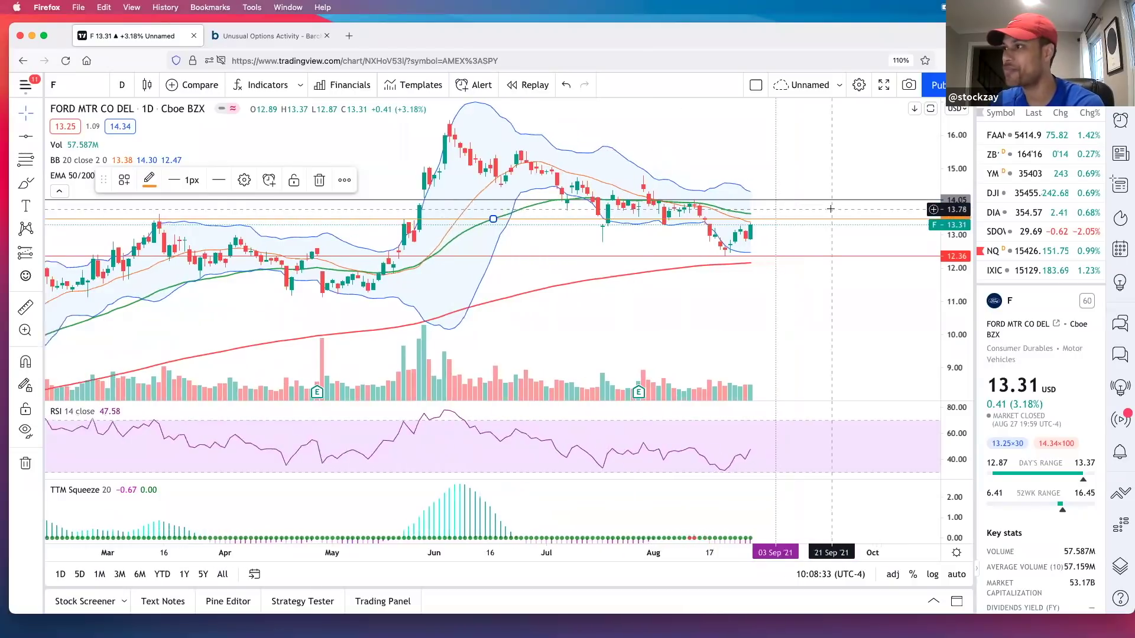
{"action": "left_click_drag", "start_coordinate": [951, 173], "coordinate": [950, 161]}
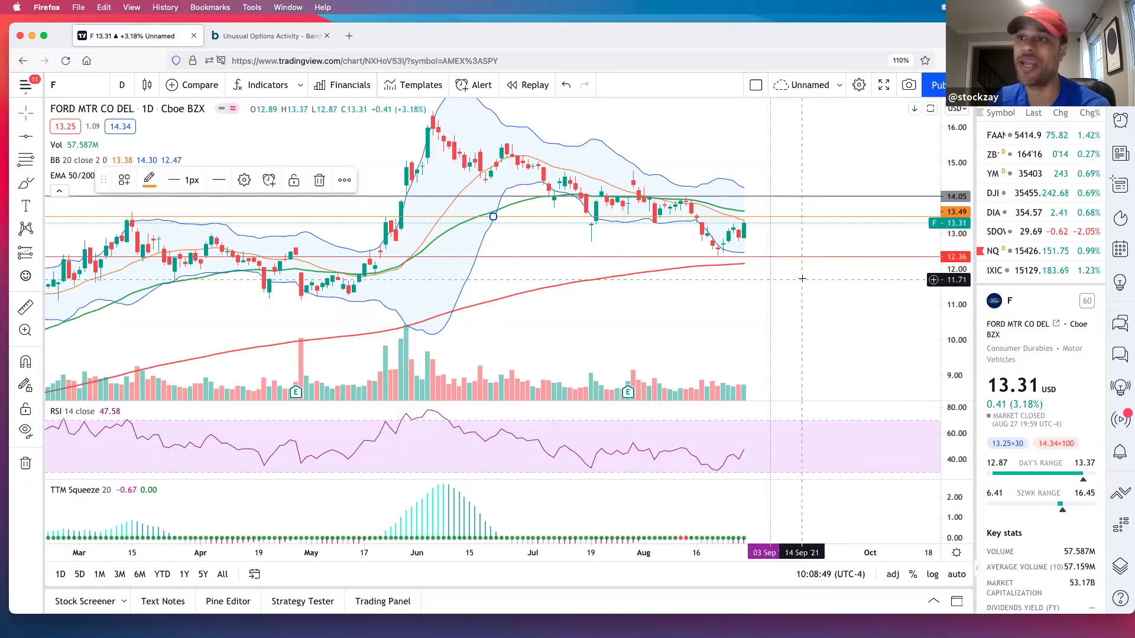
{"action": "scroll", "coordinate": [699, 227], "scroll_direction": "up", "scroll_amount": 1}
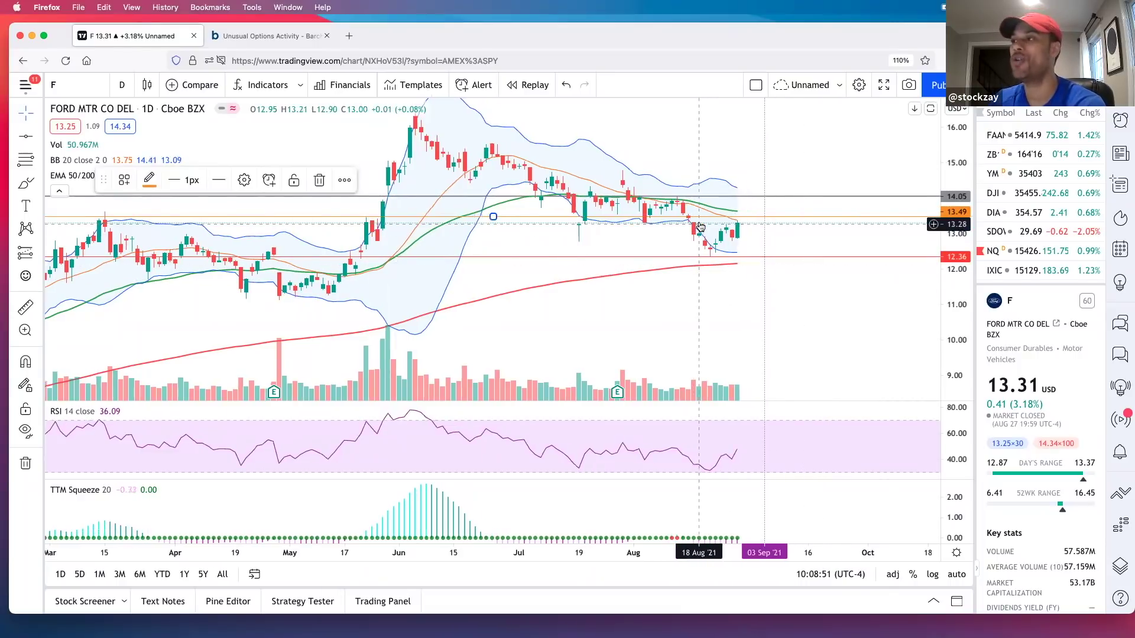
{"action": "left_click_drag", "start_coordinate": [953, 177], "coordinate": [953, 181]}
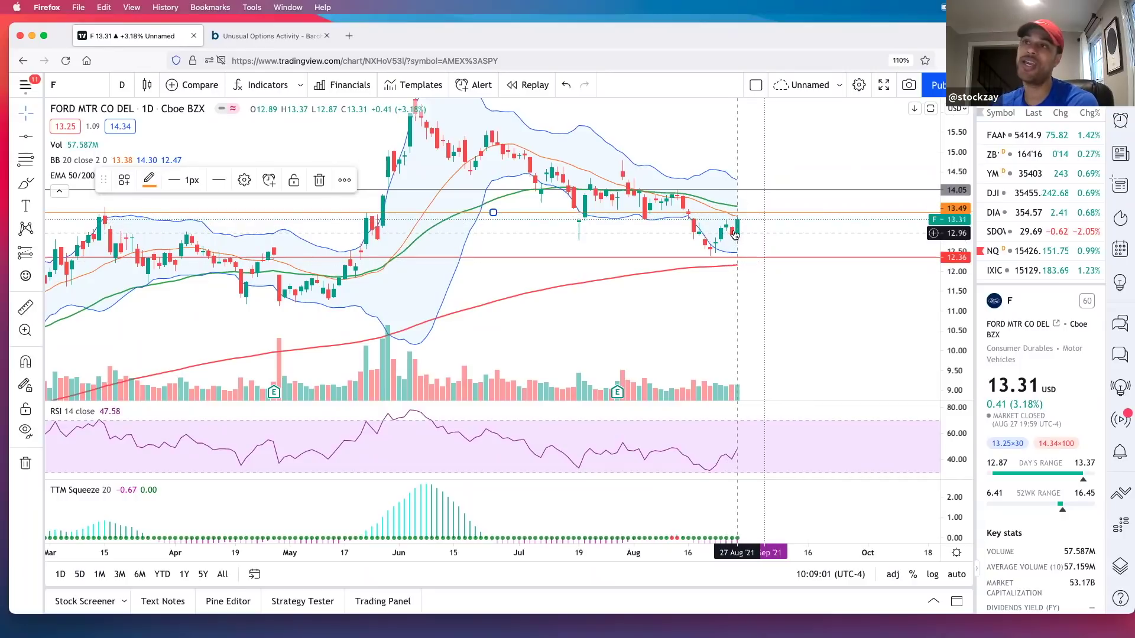
{"action": "scroll", "coordinate": [745, 222], "scroll_direction": "down", "scroll_amount": 2}
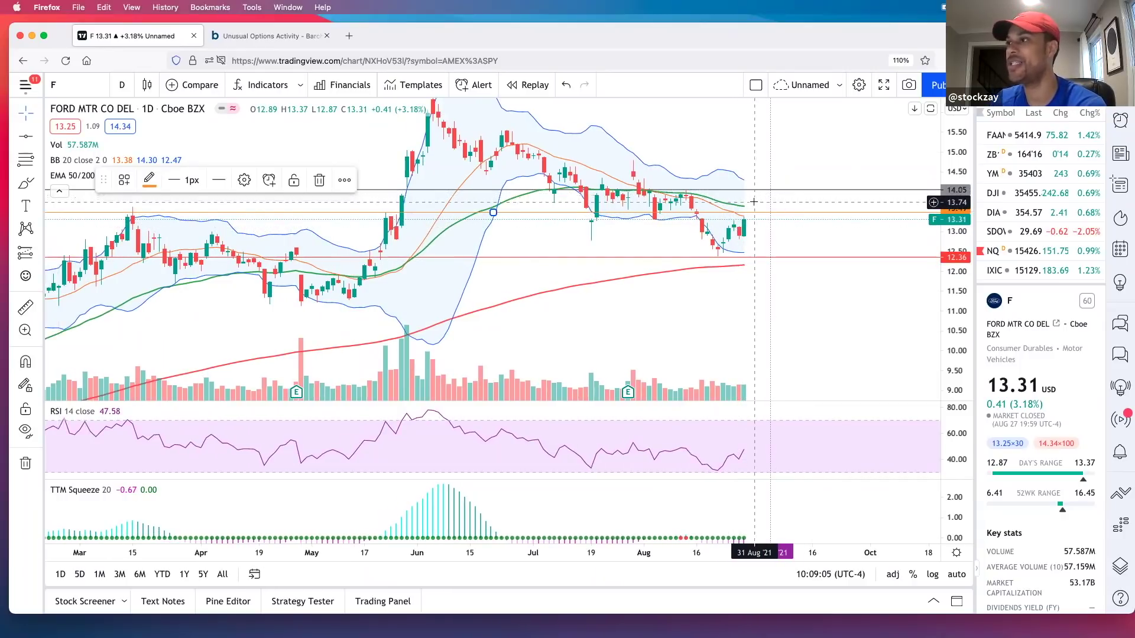
{"action": "scroll", "coordinate": [748, 218], "scroll_direction": "down", "scroll_amount": 2}
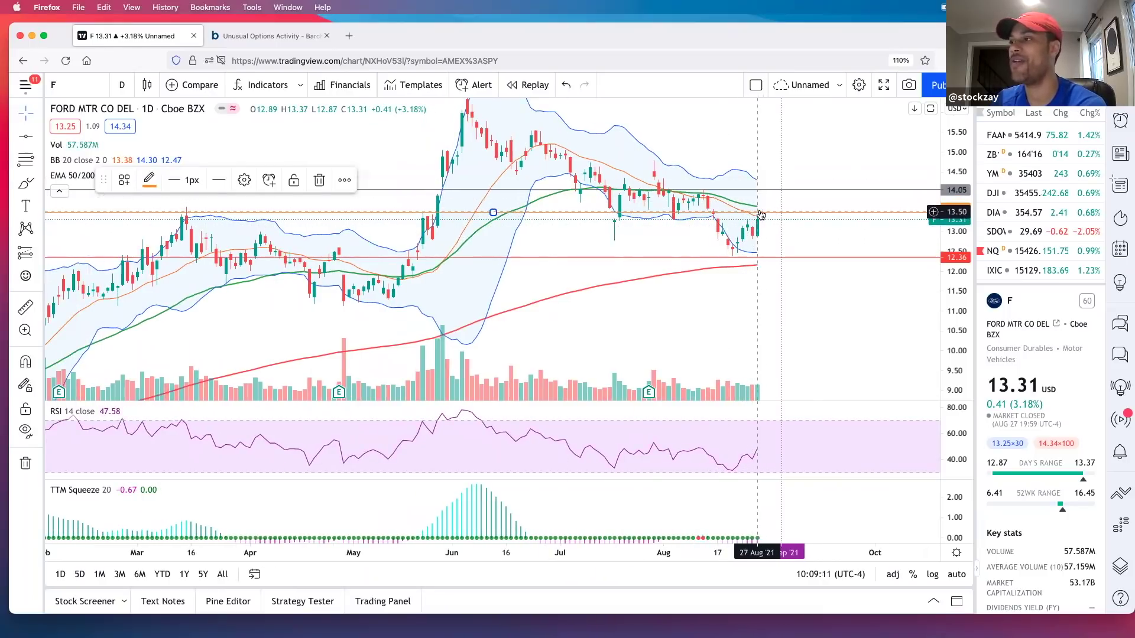
Switch to Barchart's unusual options list and open the options chart for Ford's 13.50 call expiring 09/03/21
{"action": "scroll", "coordinate": [760, 209], "scroll_direction": "down", "scroll_amount": 1}
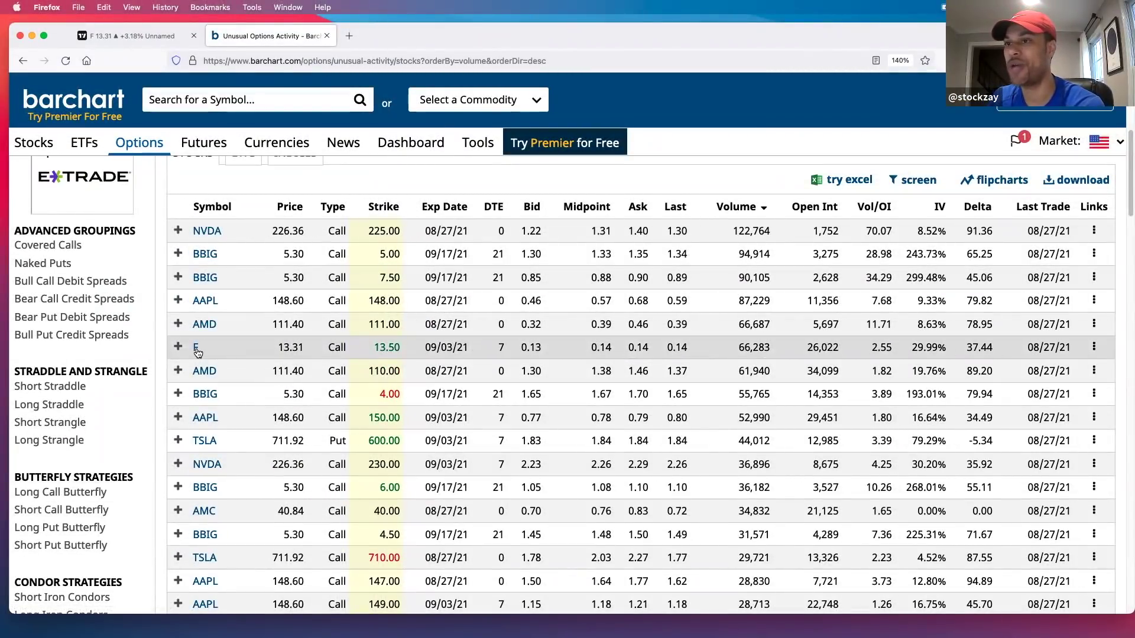
{"action": "left_click", "coordinate": [1094, 348]}
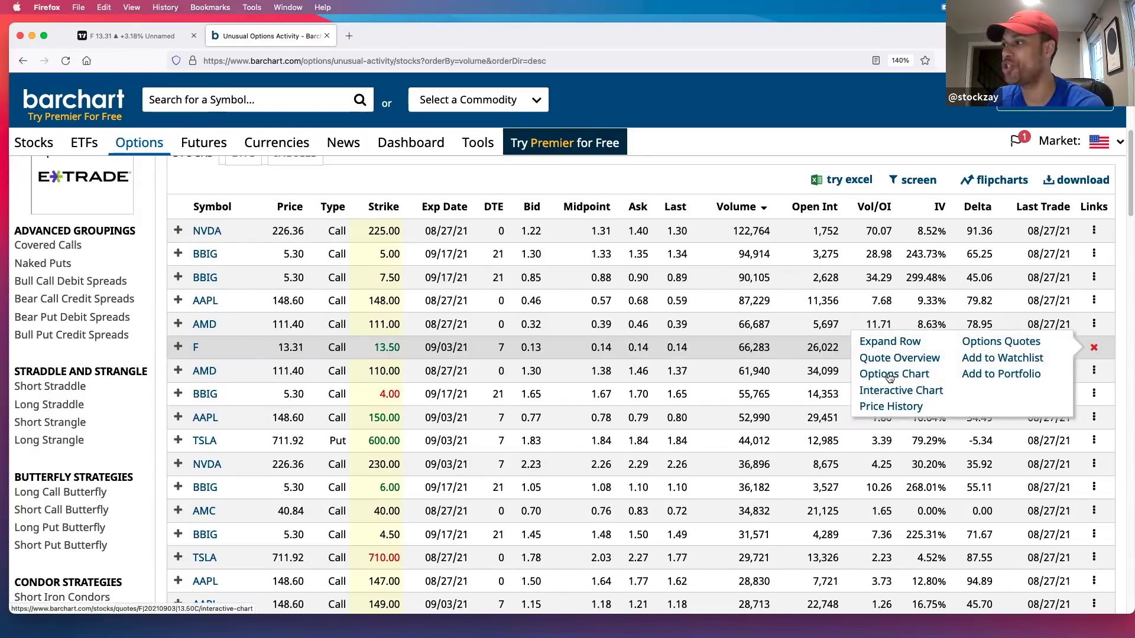
{"action": "left_click", "coordinate": [889, 375]}
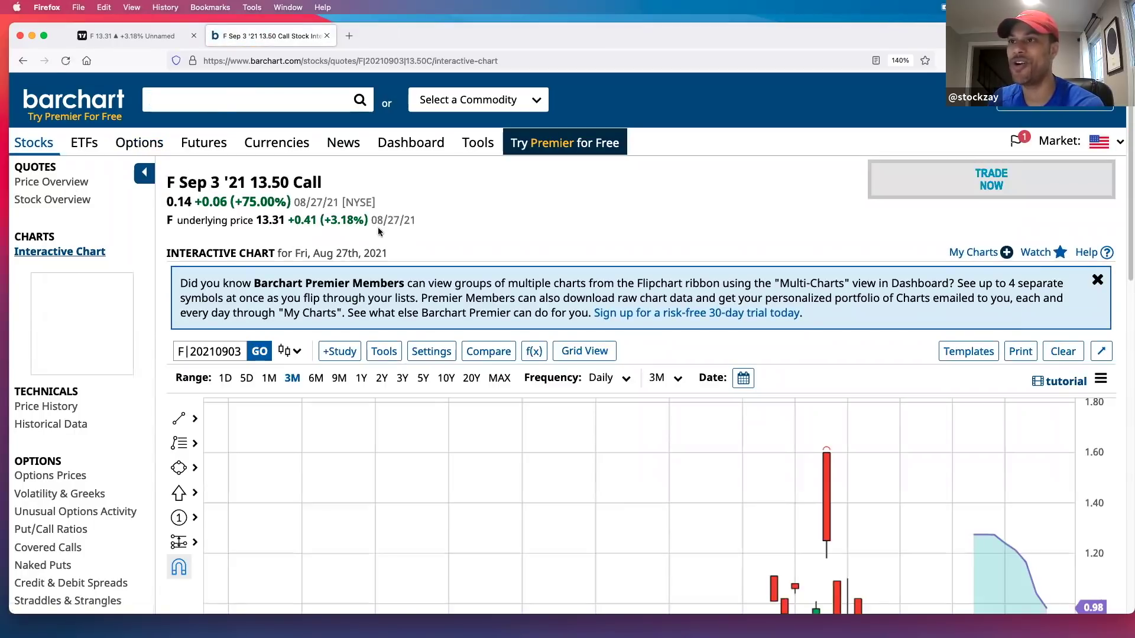
Examine the Ford 13.50 call's daily price history, comparing its late July high, recent candles and latest volume bar
{"action": "scroll", "coordinate": [584, 240], "scroll_direction": "down", "scroll_amount": 5}
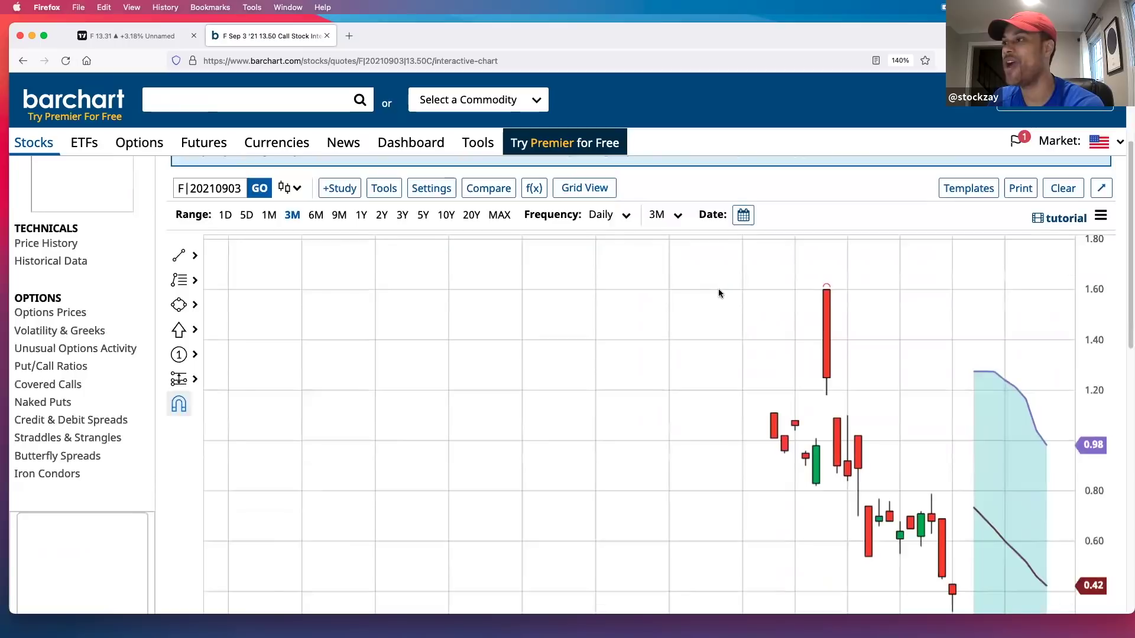
{"action": "scroll", "coordinate": [719, 293], "scroll_direction": "down", "scroll_amount": 3}
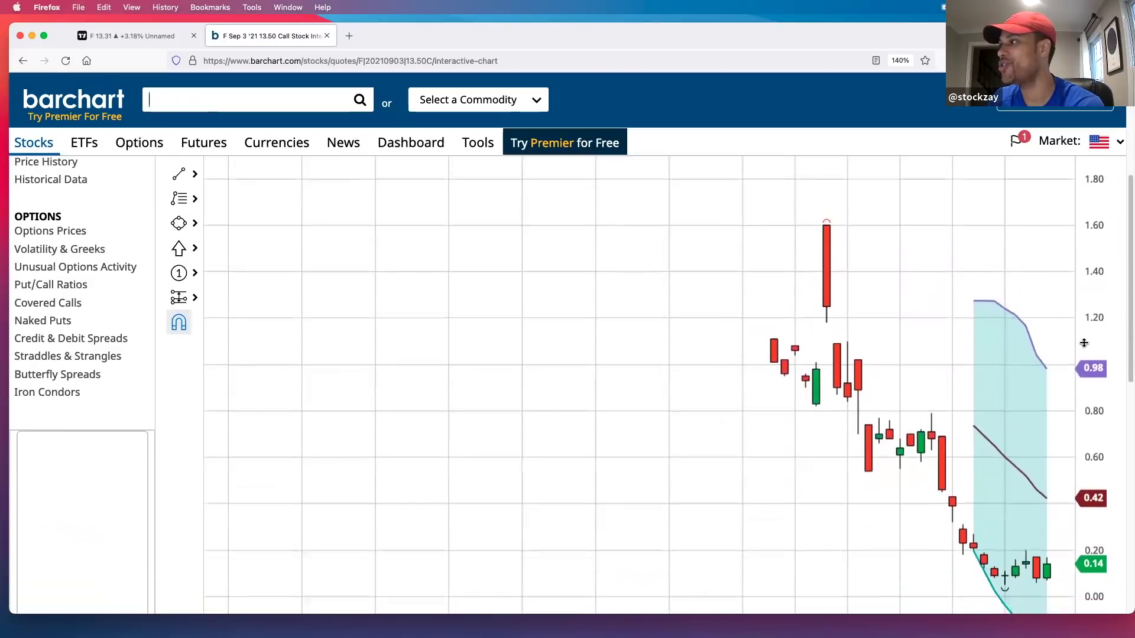
{"action": "scroll", "coordinate": [739, 316], "scroll_direction": "down", "scroll_amount": 1}
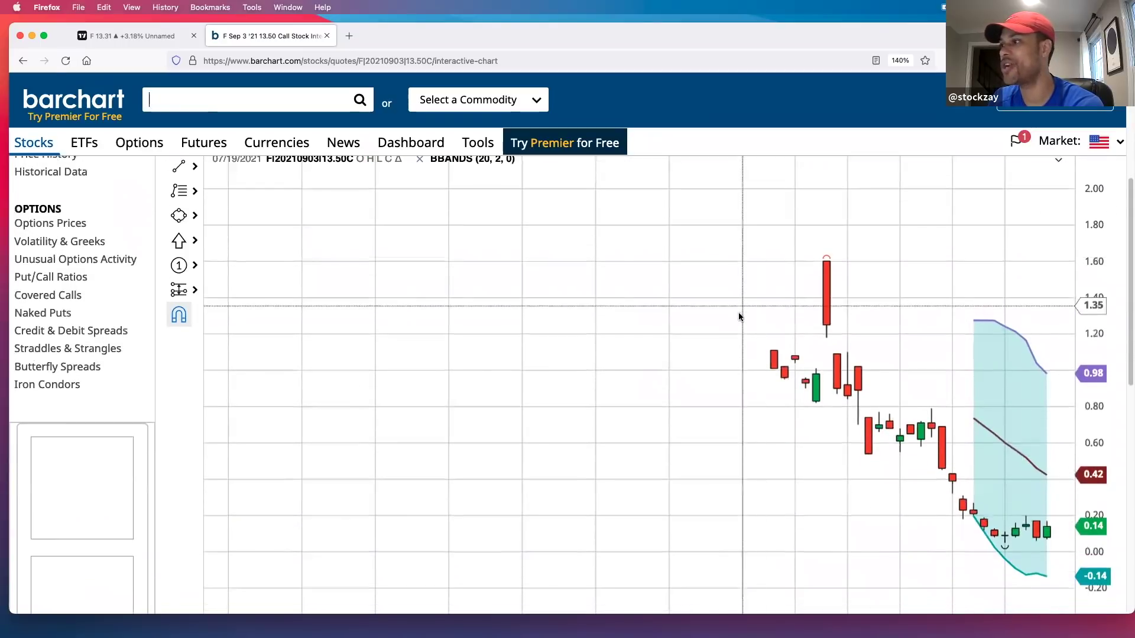
{"action": "scroll", "coordinate": [739, 316], "scroll_direction": "down", "scroll_amount": 5}
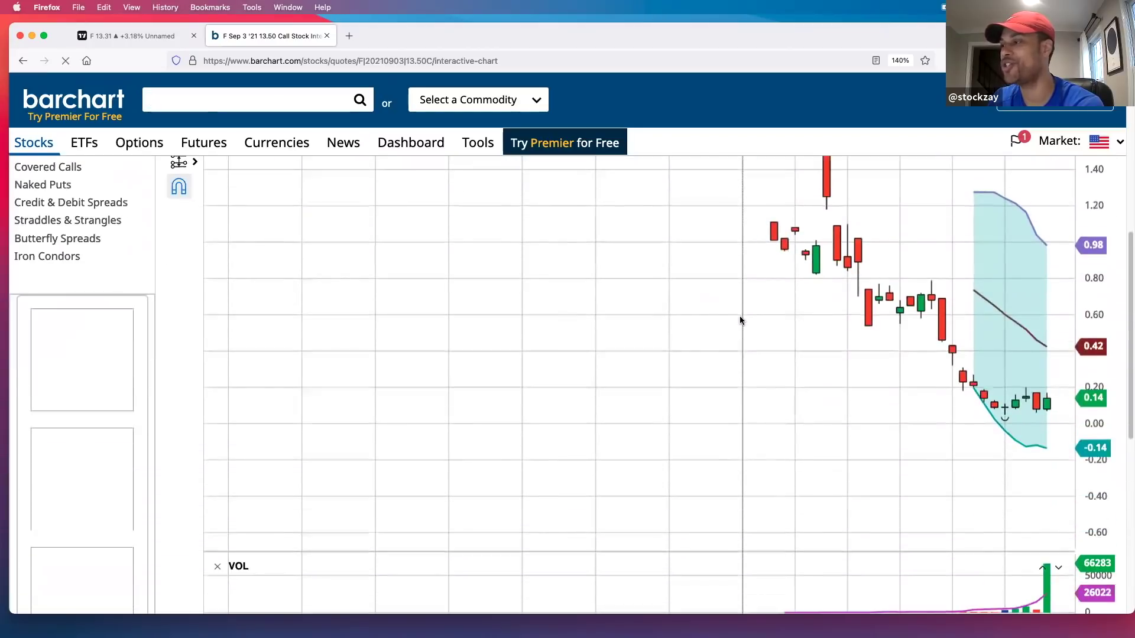
{"action": "scroll", "coordinate": [740, 316], "scroll_direction": "up", "scroll_amount": 3}
{"action": "scroll", "coordinate": [752, 301], "scroll_direction": "down", "scroll_amount": 1}
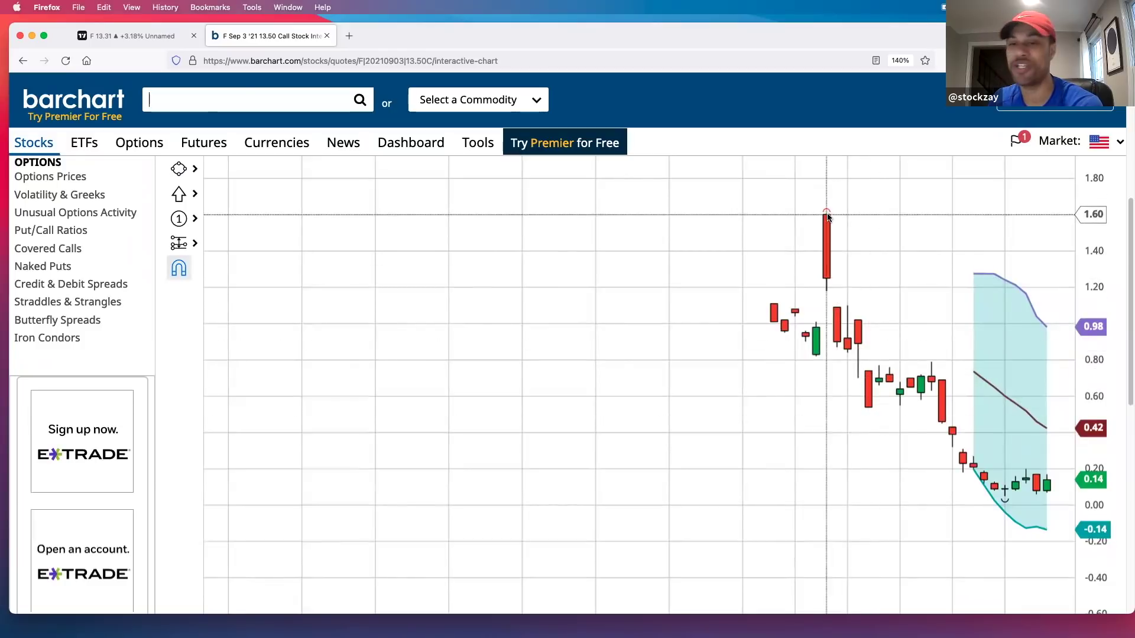
{"action": "scroll", "coordinate": [827, 217], "scroll_direction": "down", "scroll_amount": 5}
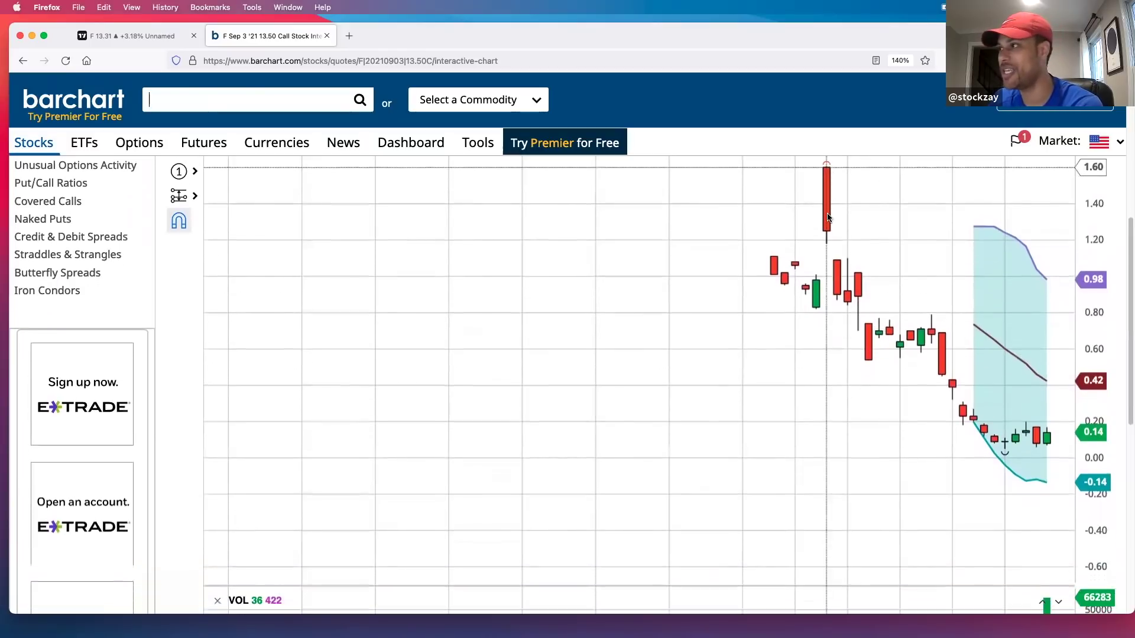
{"action": "scroll", "coordinate": [827, 218], "scroll_direction": "down", "scroll_amount": 3}
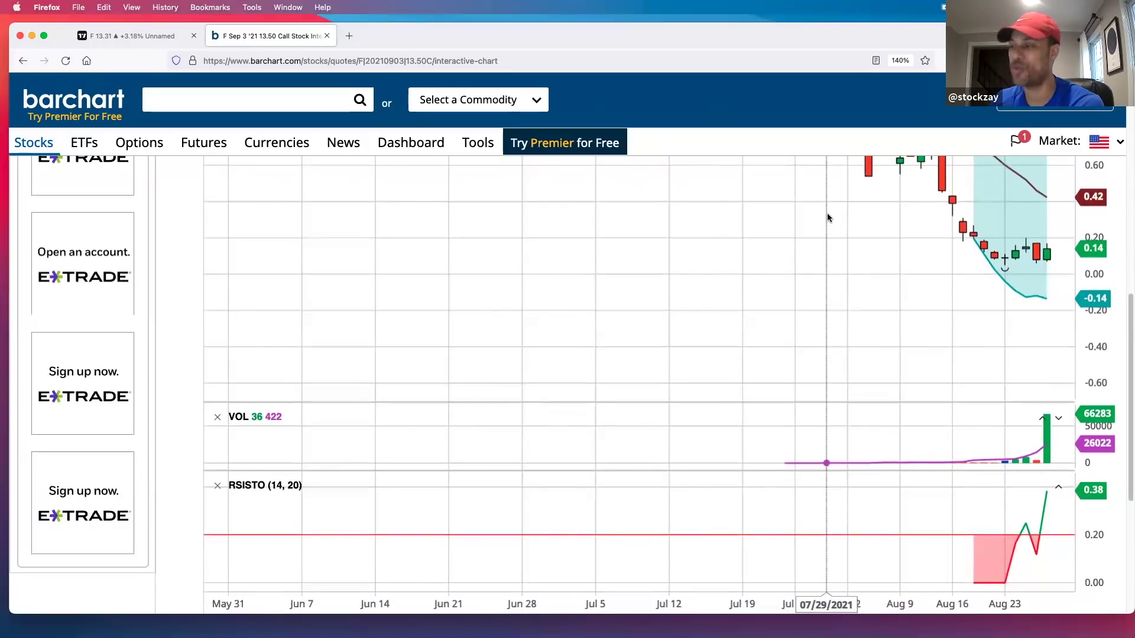
{"action": "scroll", "coordinate": [827, 218], "scroll_direction": "up", "scroll_amount": 5}
{"action": "scroll", "coordinate": [827, 215], "scroll_direction": "up", "scroll_amount": 3}
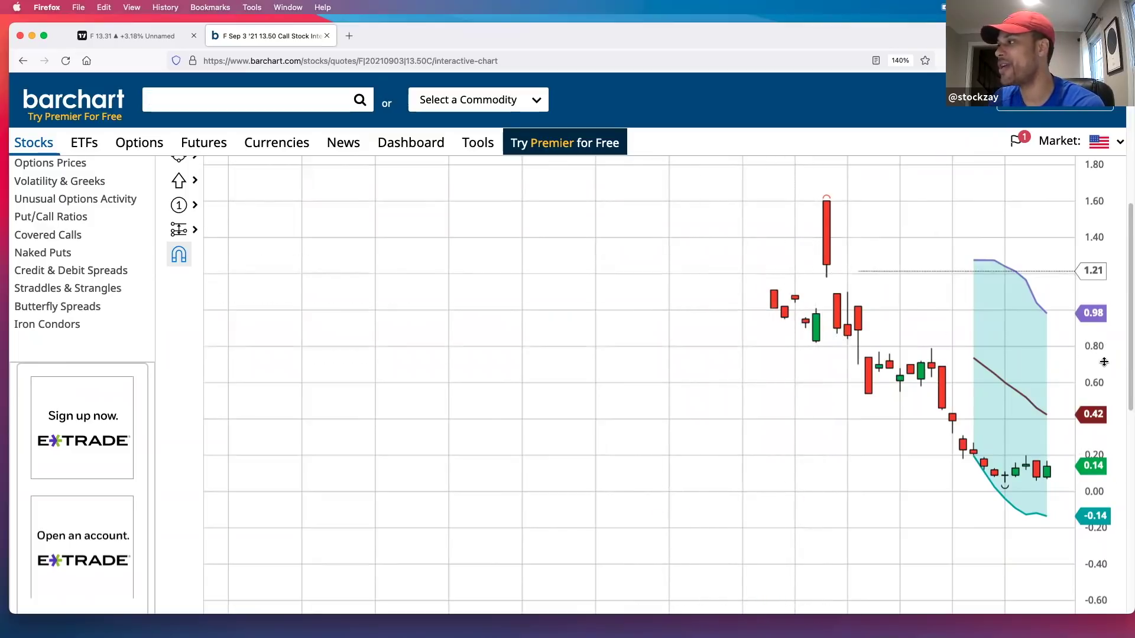
Reload the Ford 13.50 call chart and examine its latest candle, volume bar and RSISTO reading
{"action": "scroll", "coordinate": [1104, 362], "scroll_direction": "down", "scroll_amount": 1}
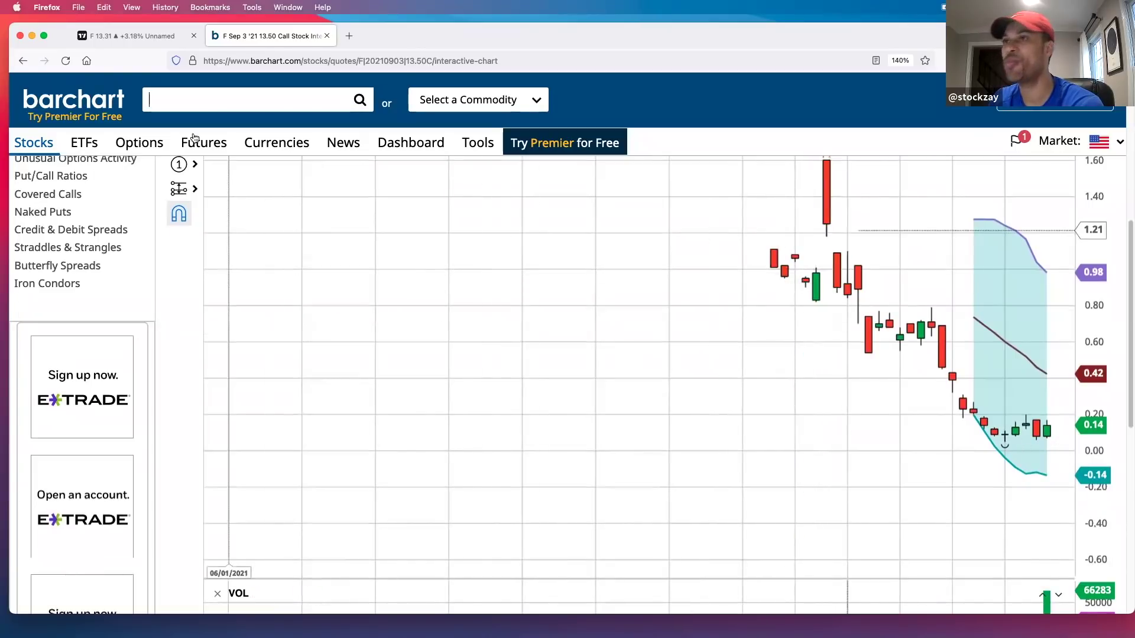
{"action": "left_click", "coordinate": [65, 61]}
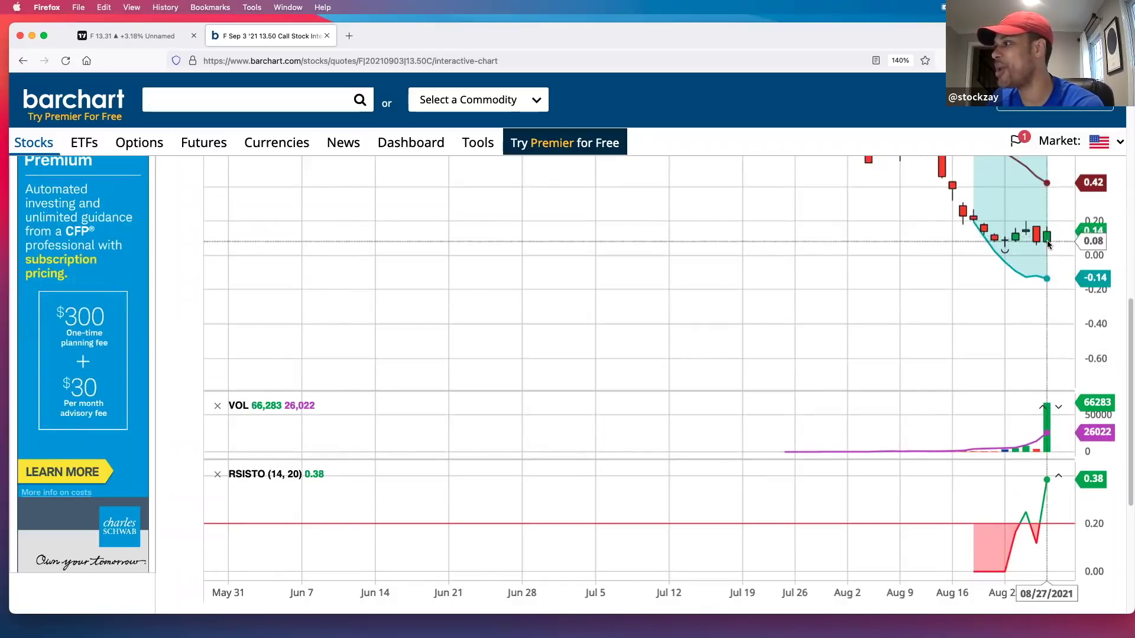
{"action": "scroll", "coordinate": [1045, 244], "scroll_direction": "up", "scroll_amount": 5}
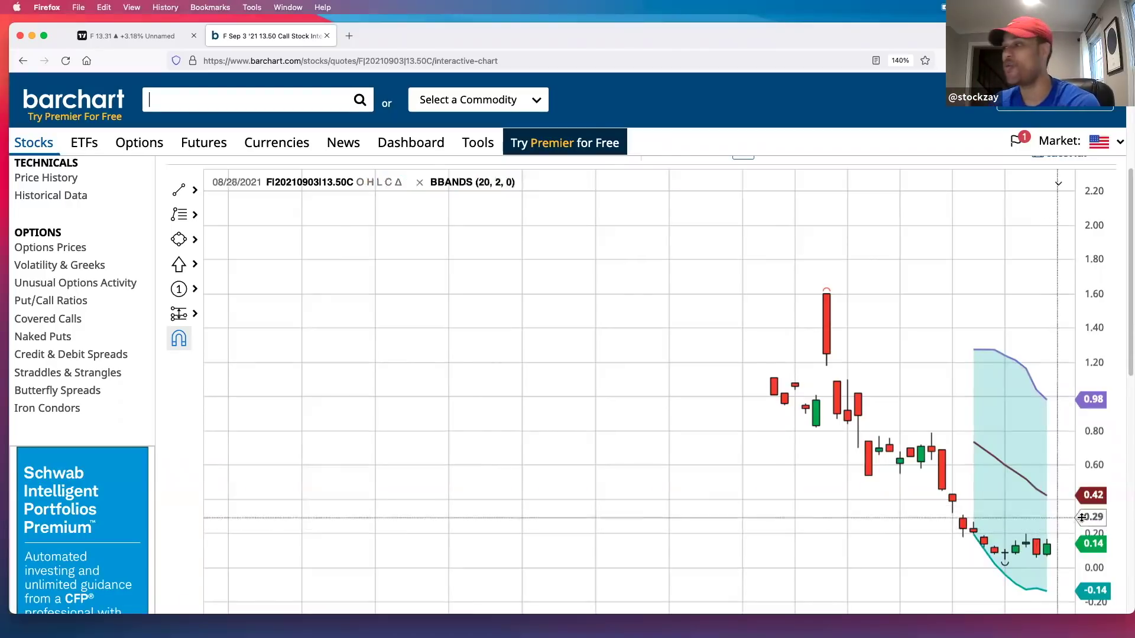
{"action": "scroll", "coordinate": [1019, 476], "scroll_direction": "down", "scroll_amount": 1}
{"action": "scroll", "coordinate": [1022, 486], "scroll_direction": "down", "scroll_amount": 1}
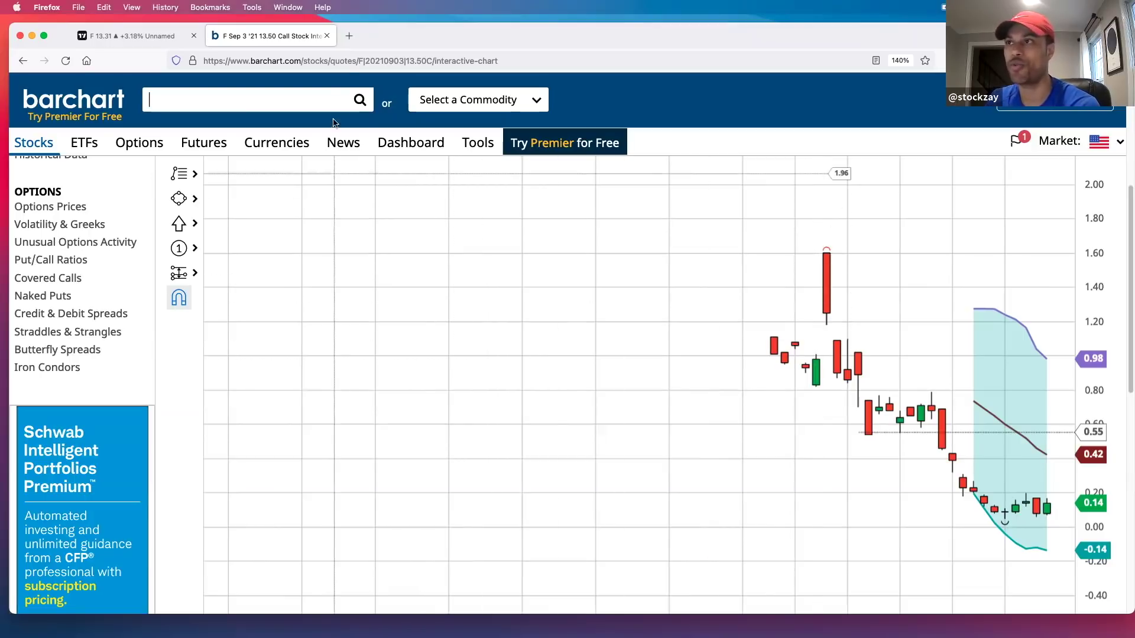
Open the Options Profit Calculator's Long Call calculator in a new browser tab and get the stock price for symbol F
{"action": "left_click", "coordinate": [353, 43]}
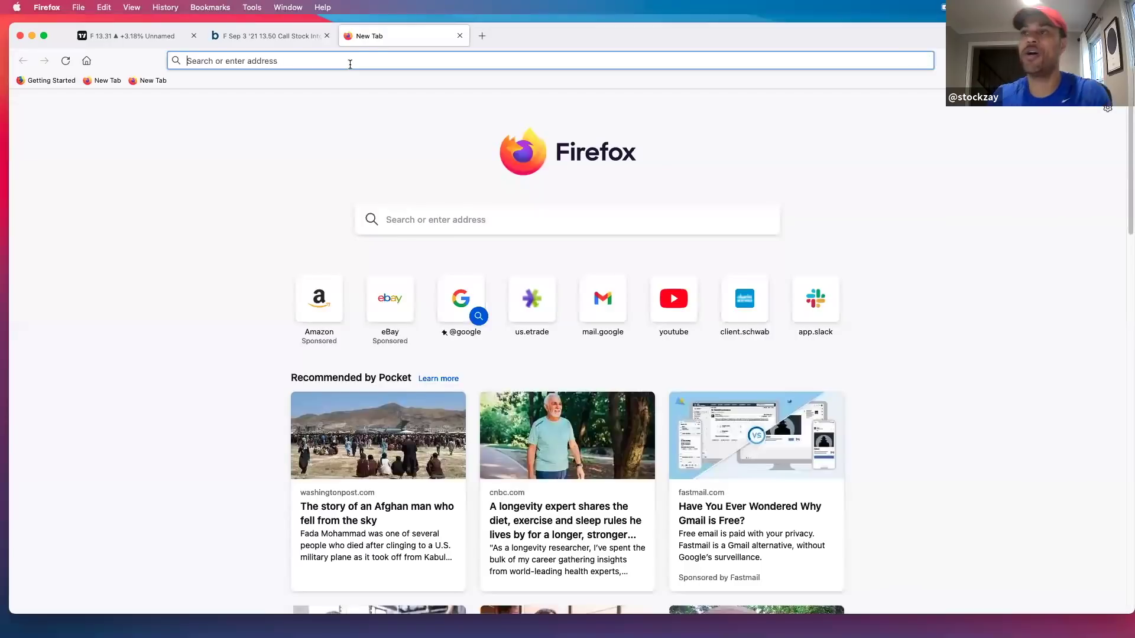
{"action": "type", "text": "otpion"}
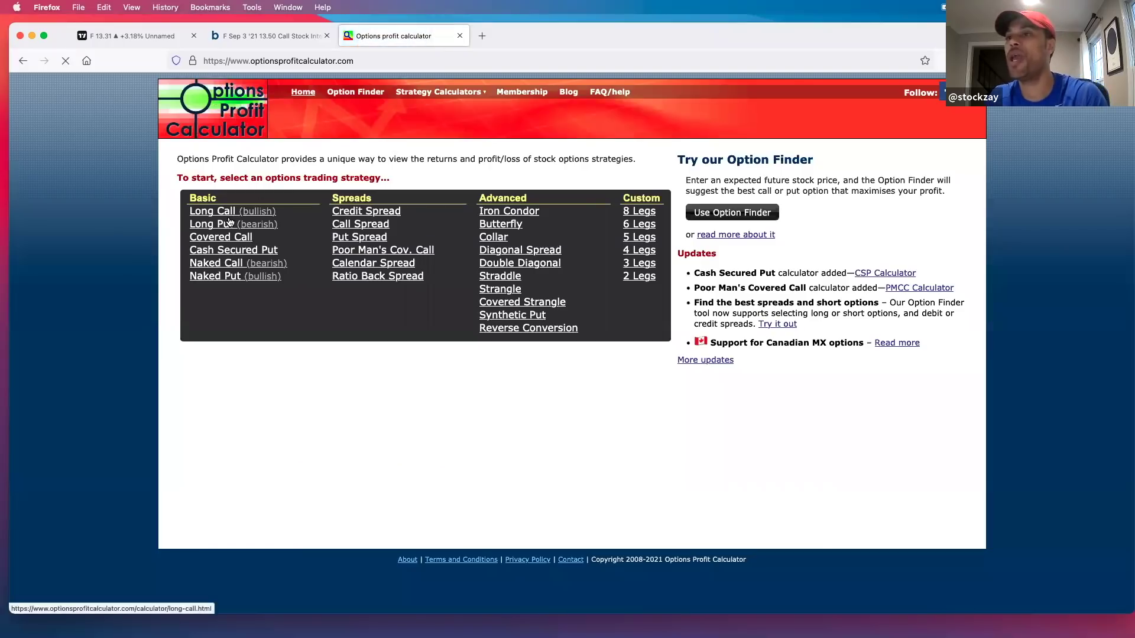
{"action": "left_click", "coordinate": [231, 218]}
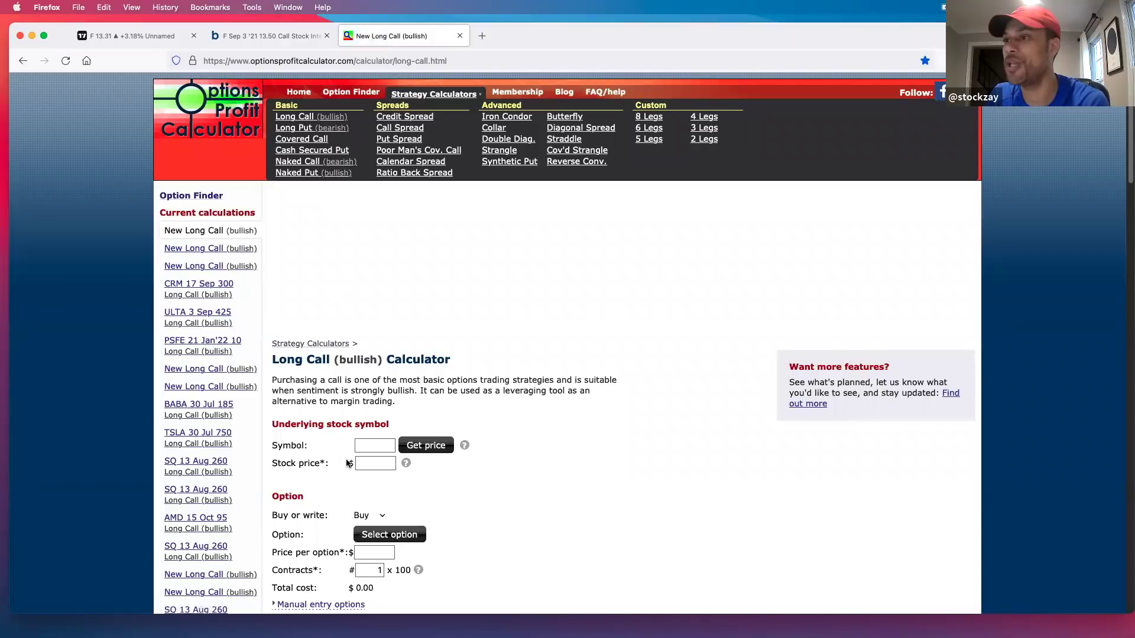
{"action": "left_click", "coordinate": [392, 445]}
{"action": "type", "text": "f"}
{"action": "left_click", "coordinate": [411, 446]}
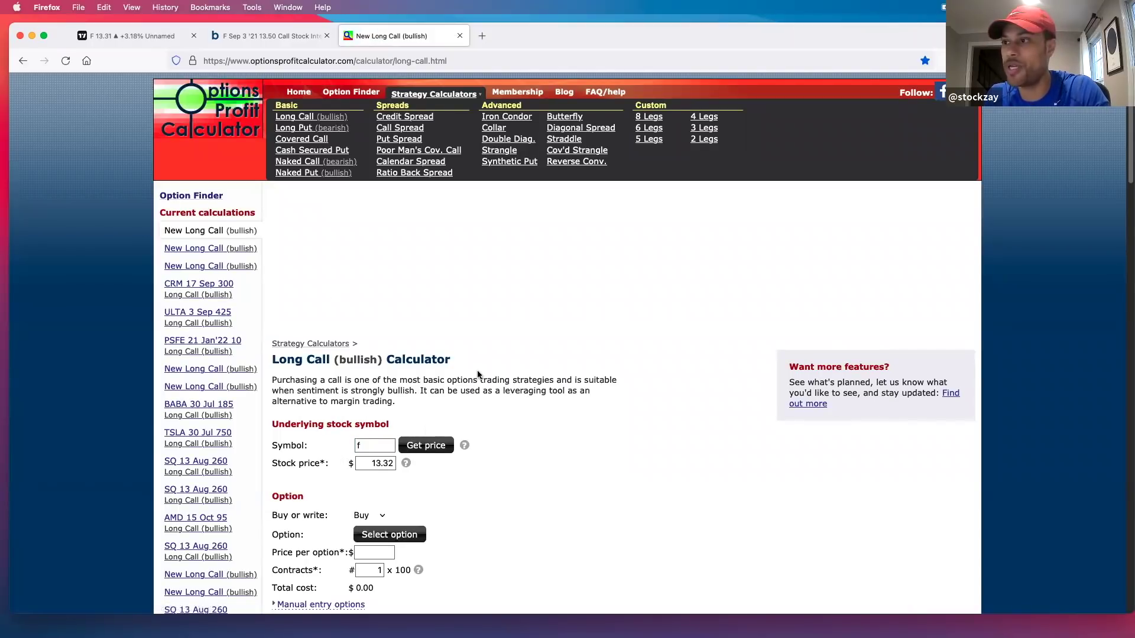
Select Ford's 3rd Sep $13.50 call from the option chain at a price of 0.14 per option
{"action": "key", "text": "super+plus"}
{"action": "scroll", "coordinate": [478, 375], "scroll_direction": "down", "scroll_amount": 1}
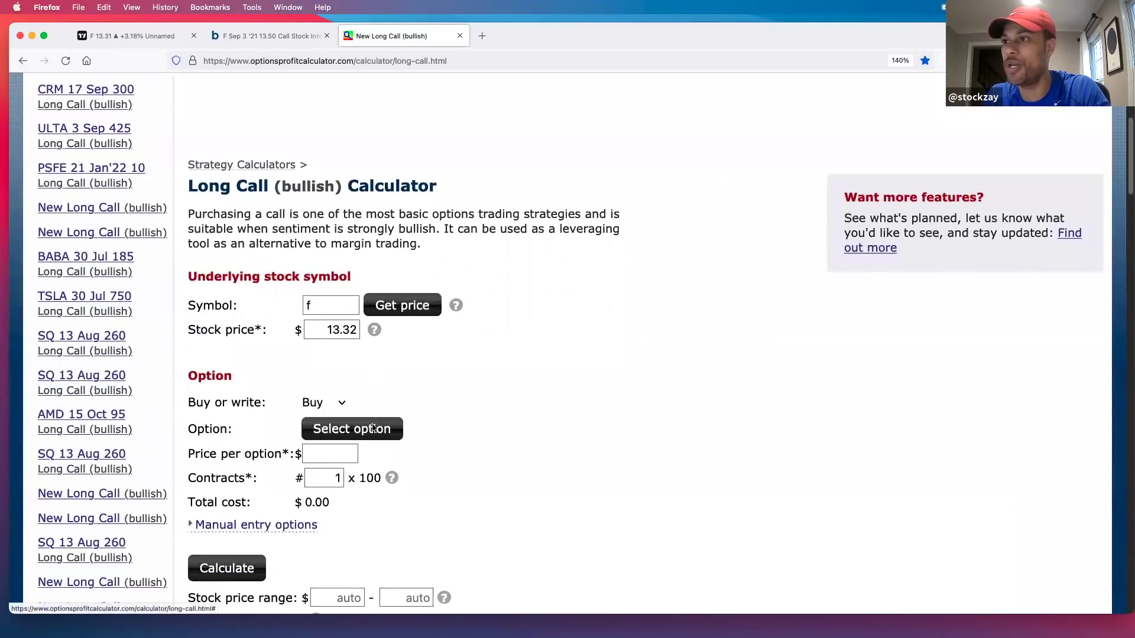
{"action": "left_click", "coordinate": [349, 429]}
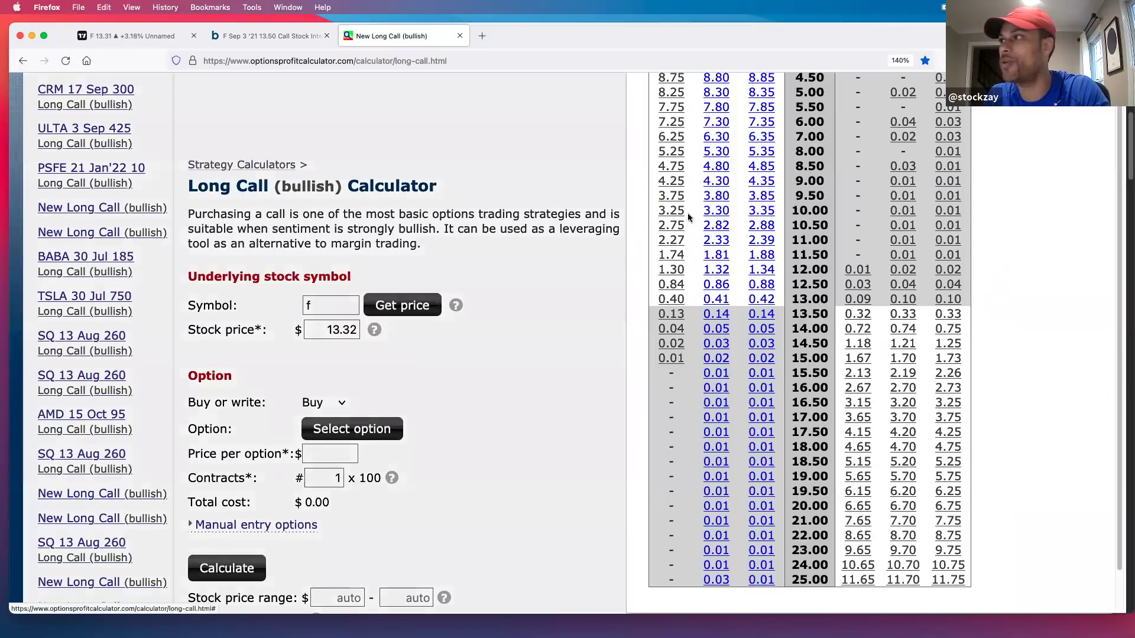
{"action": "scroll", "coordinate": [691, 188], "scroll_direction": "up", "scroll_amount": 5}
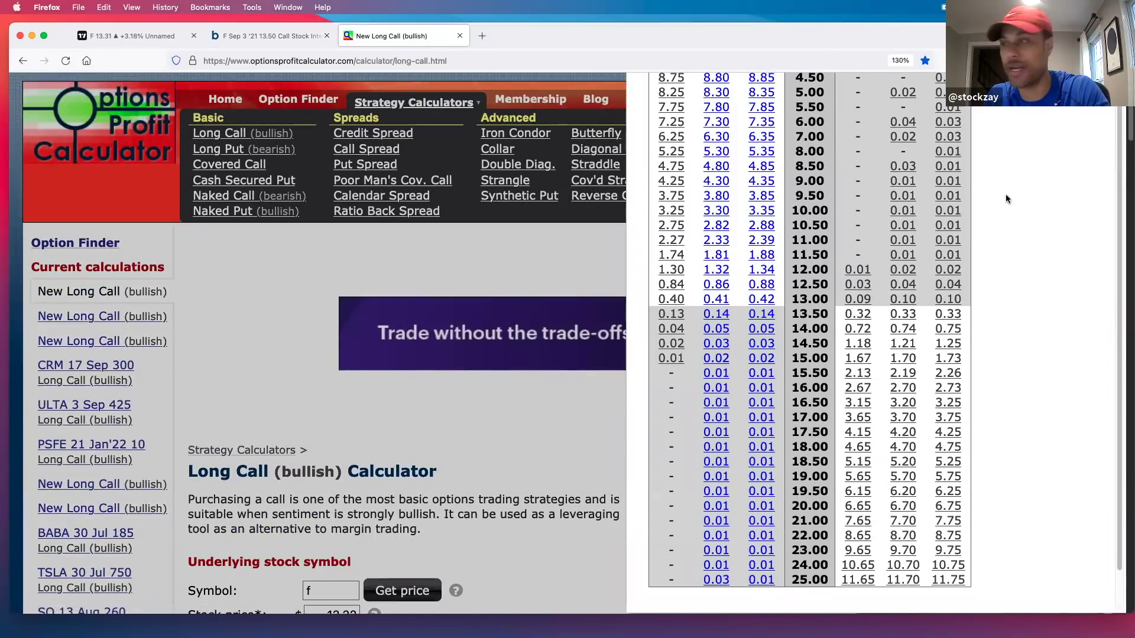
{"action": "key", "text": "ctrl+0"}
{"action": "left_click", "coordinate": [968, 195]}
{"action": "left_click", "coordinate": [404, 412]}
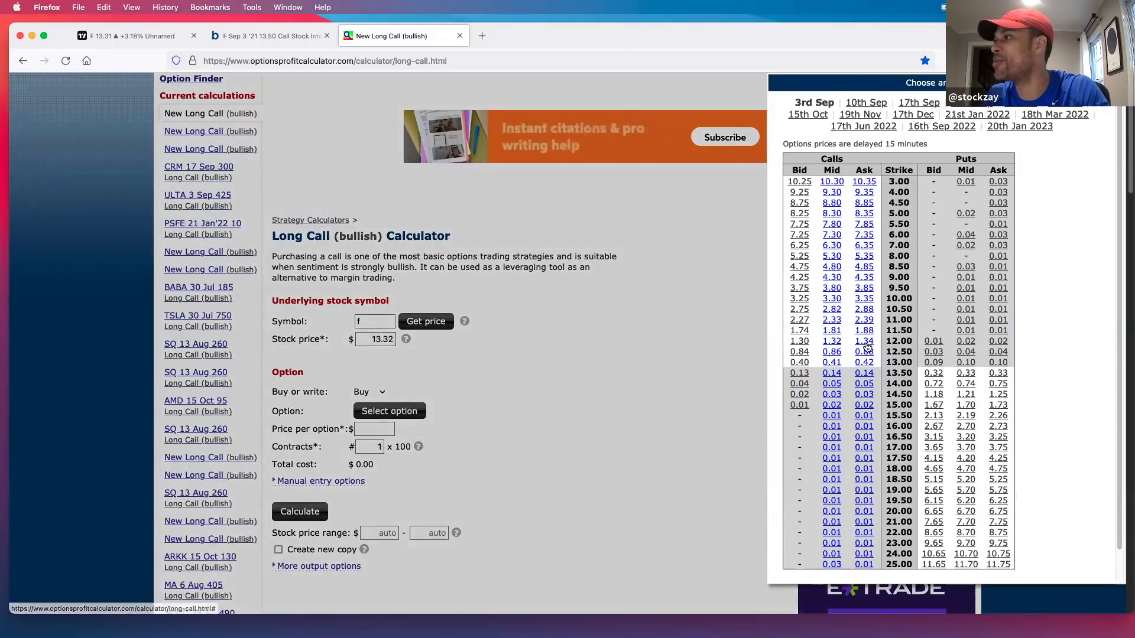
{"action": "scroll", "coordinate": [863, 350], "scroll_direction": "down", "scroll_amount": 1}
{"action": "left_click", "coordinate": [832, 363]}
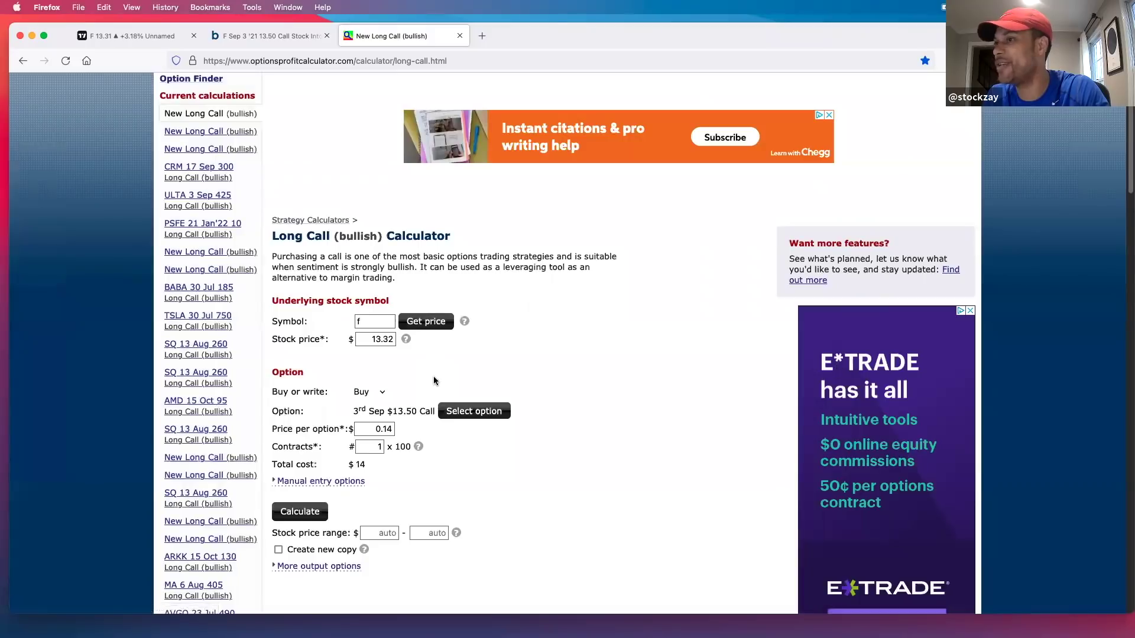
Set the number of contracts for the Ford call to 50
{"action": "double_click", "coordinate": [383, 447]}
{"action": "type", "text": "50"}
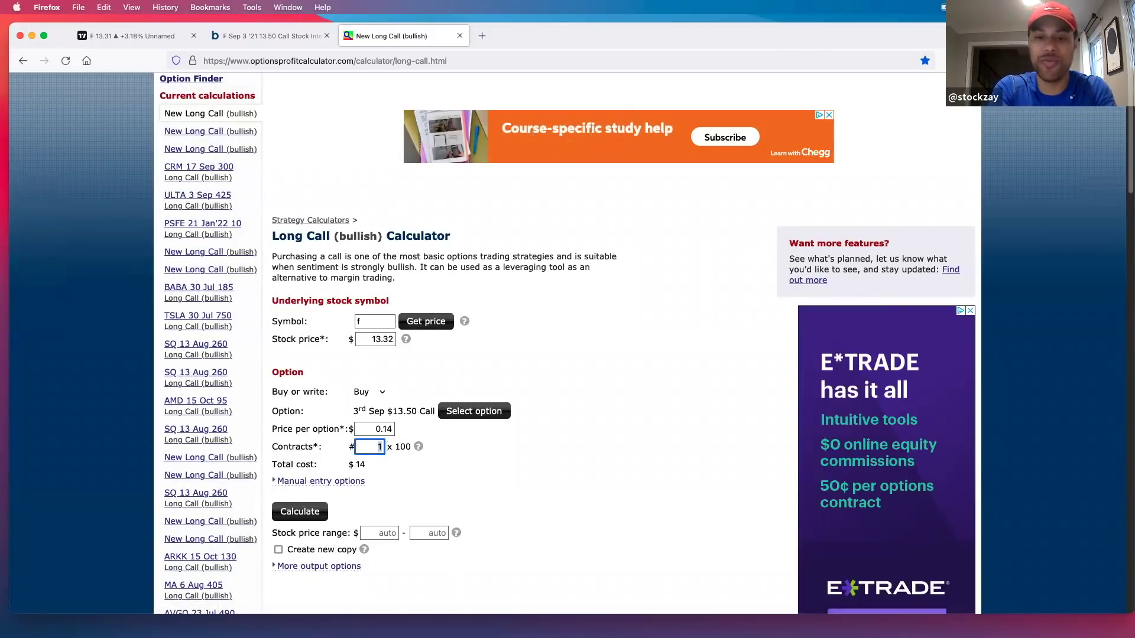
{"action": "left_click", "coordinate": [575, 460]}
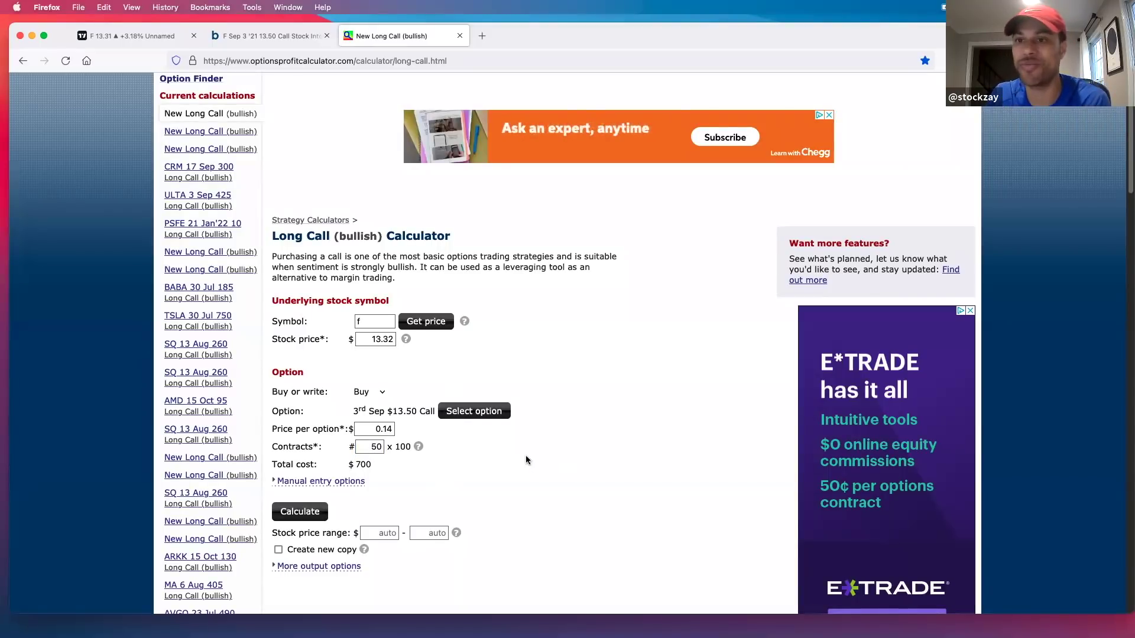
{"action": "scroll", "coordinate": [527, 456], "scroll_direction": "down", "scroll_amount": 1}
{"action": "left_click", "coordinate": [374, 497]}
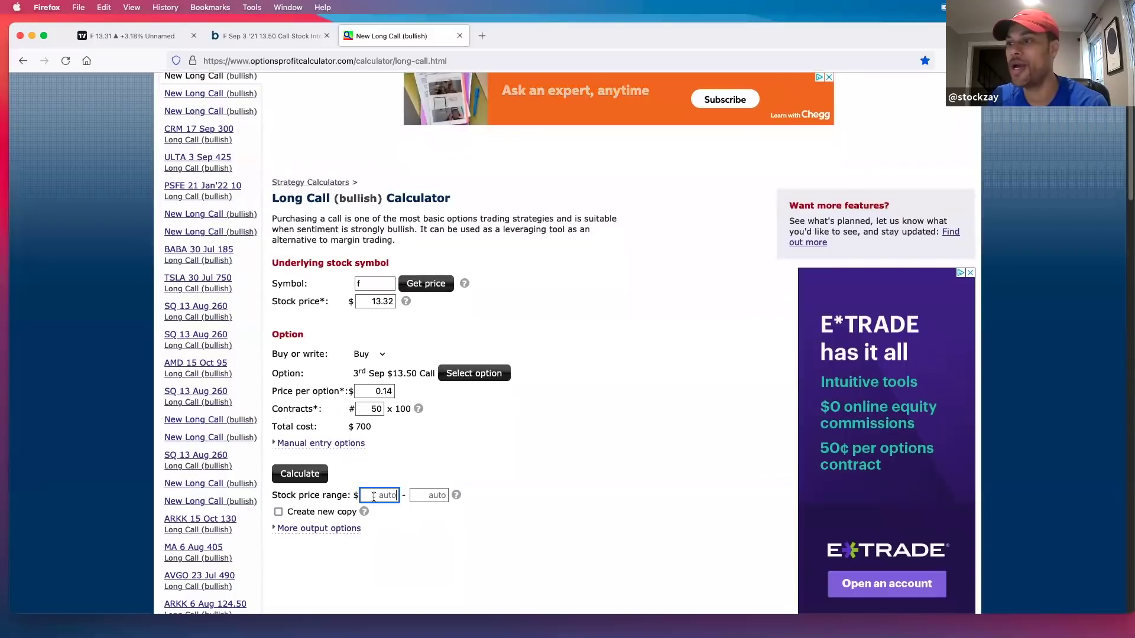
Switch to TradingView and view Ford on the weekly timeframe, comparing the latest candle with the strike line and the 14.05 level
{"action": "left_click", "coordinate": [148, 36]}
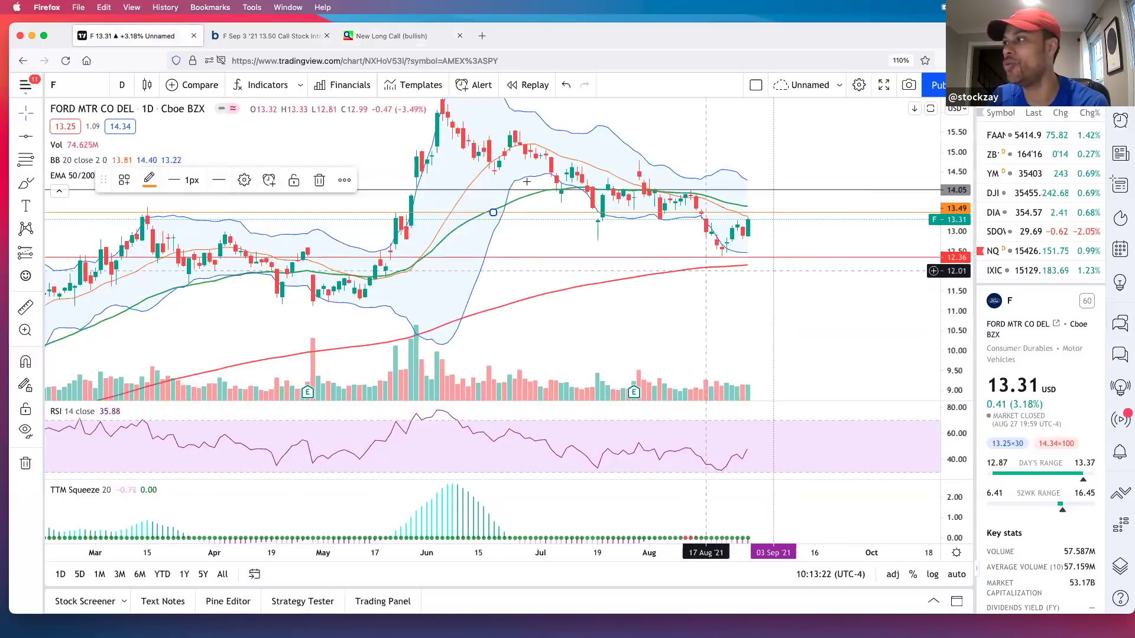
{"action": "left_click", "coordinate": [122, 85]}
{"action": "left_click", "coordinate": [161, 426]}
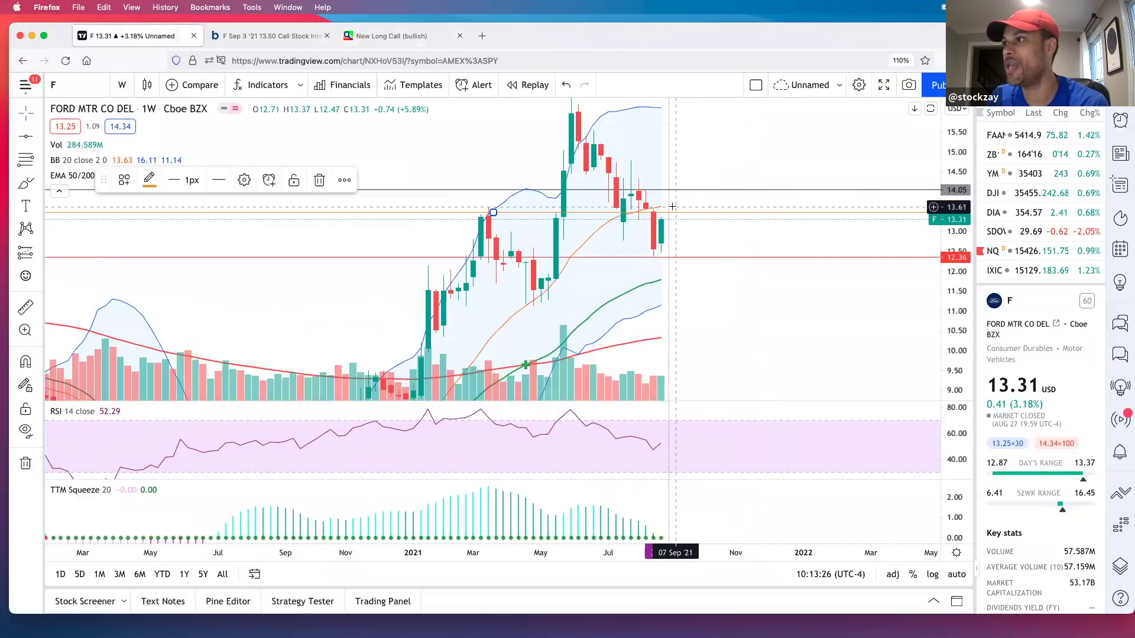
{"action": "scroll", "coordinate": [662, 216], "scroll_direction": "up", "scroll_amount": 1}
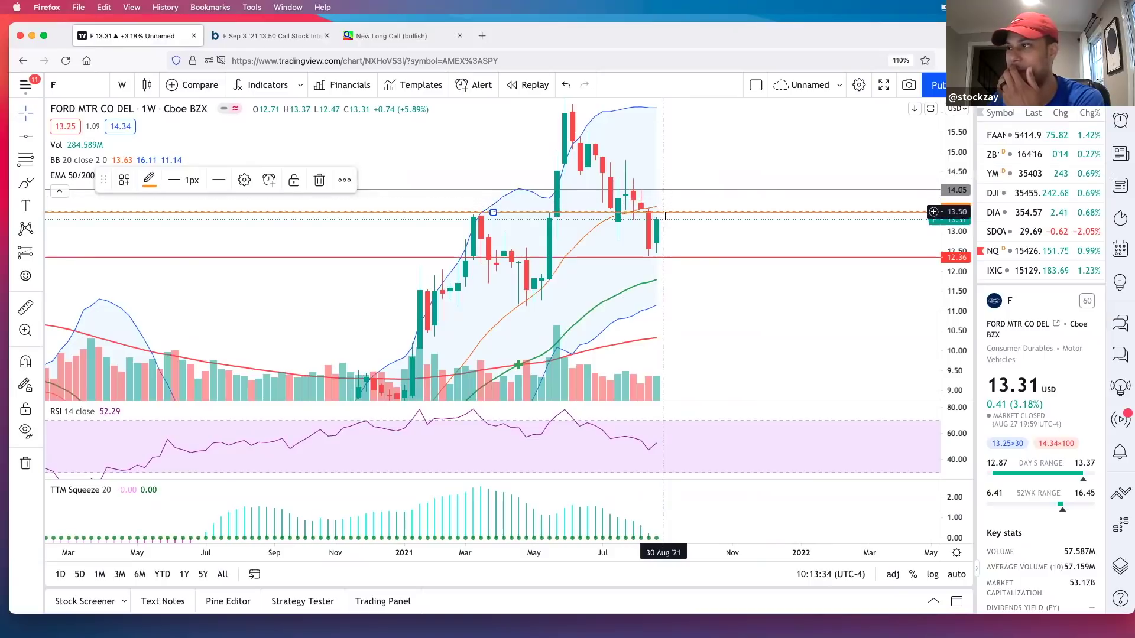
Return to the Long Call calculator, set the stock price range to 13–14 and calculate the estimated returns
{"action": "left_click", "coordinate": [390, 35]}
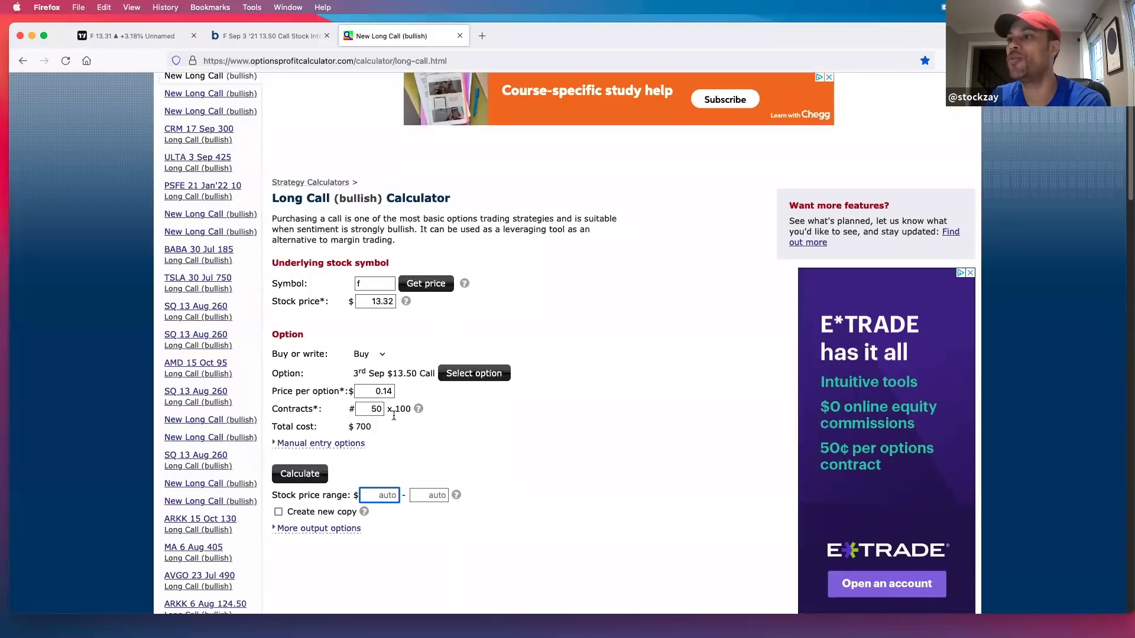
{"action": "type", "text": "13"}
{"action": "key", "text": "Tab"}
{"action": "type", "text": "14"}
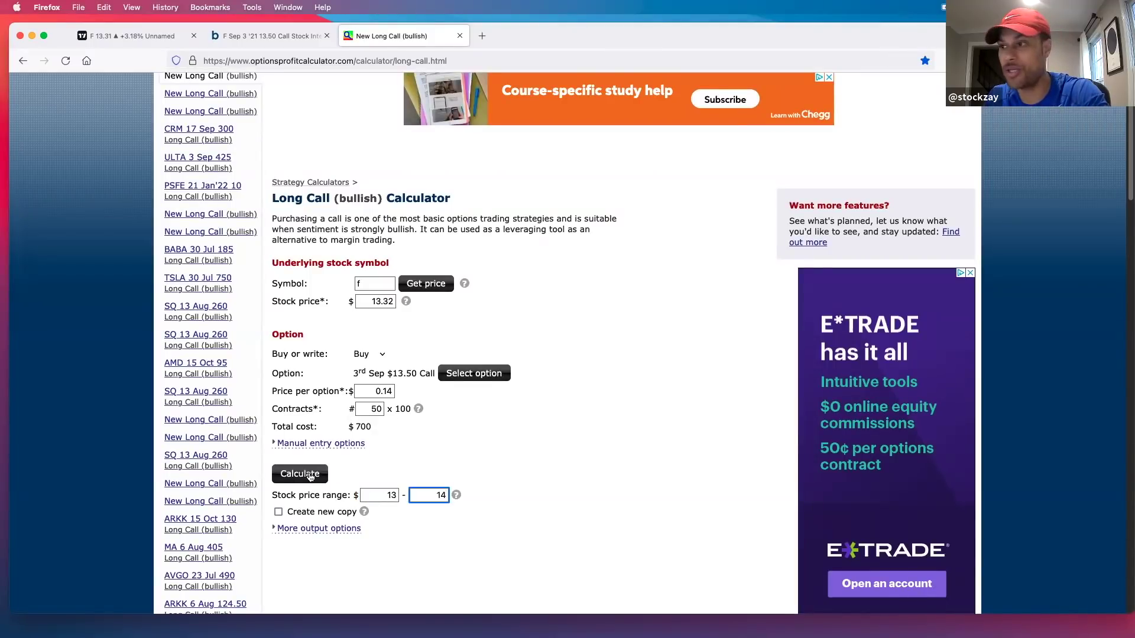
{"action": "left_click", "coordinate": [310, 476]}
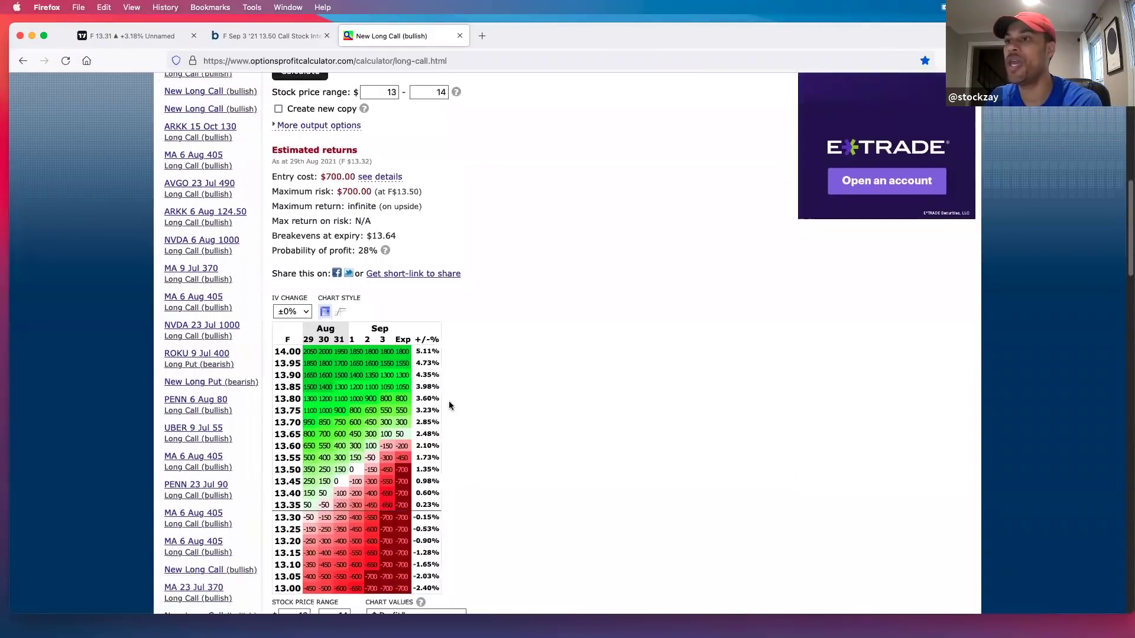
Enlarge the estimated returns and examine the entry cost, breakeven, probability of profit and the profit/loss grid by date and price
{"action": "scroll", "coordinate": [459, 405], "scroll_direction": "down", "scroll_amount": 1}
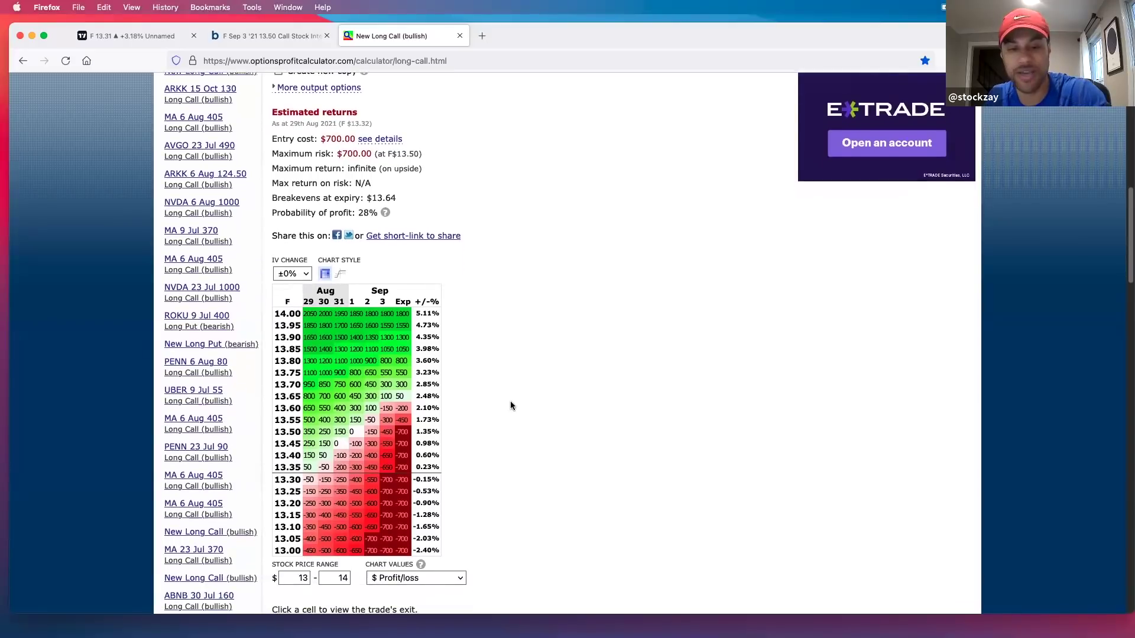
{"action": "key", "text": "super+plus"}
{"action": "key", "text": "super+plus"}
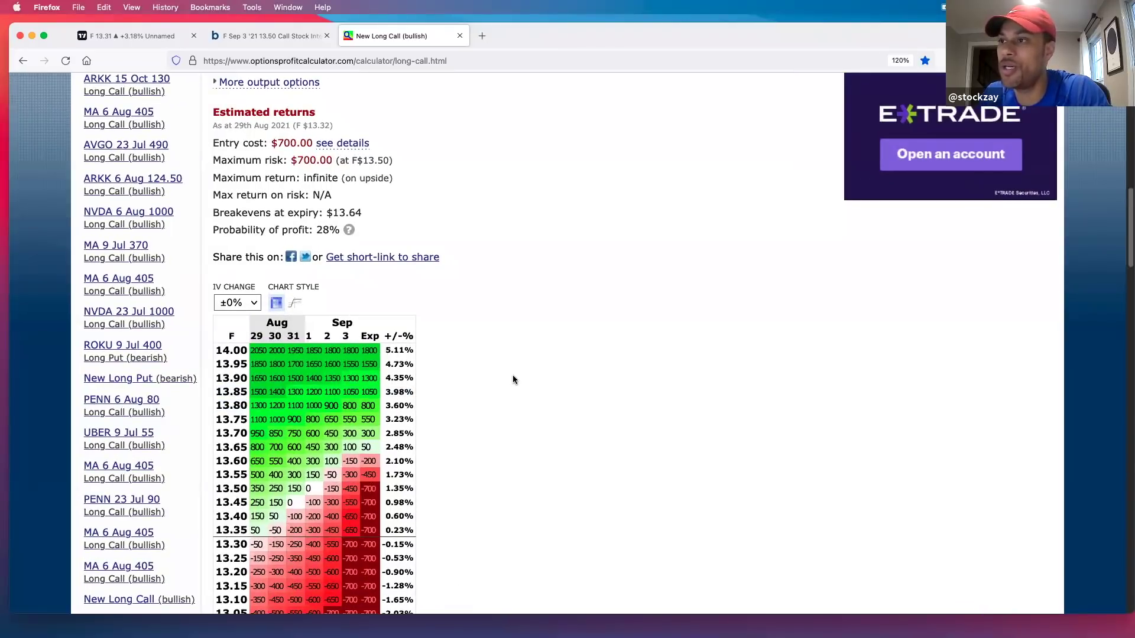
{"action": "scroll", "coordinate": [506, 375], "scroll_direction": "down", "scroll_amount": 3}
{"action": "mouse_move", "coordinate": [276, 314]}
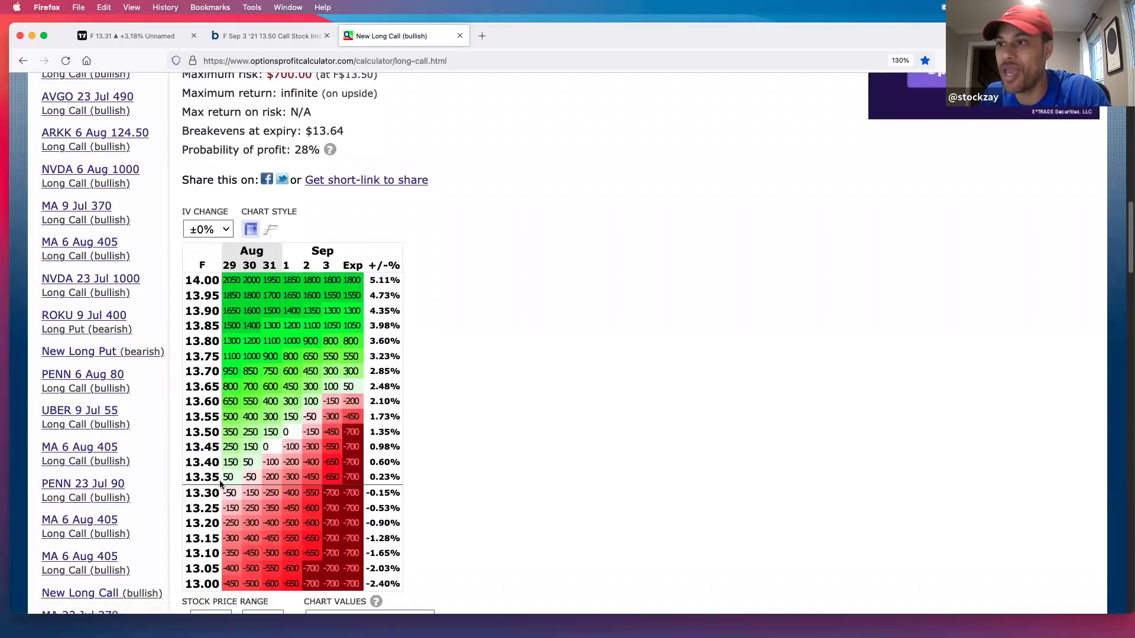
{"action": "mouse_move", "coordinate": [225, 480]}
{"action": "scroll", "coordinate": [422, 301], "scroll_direction": "up", "scroll_amount": 6}
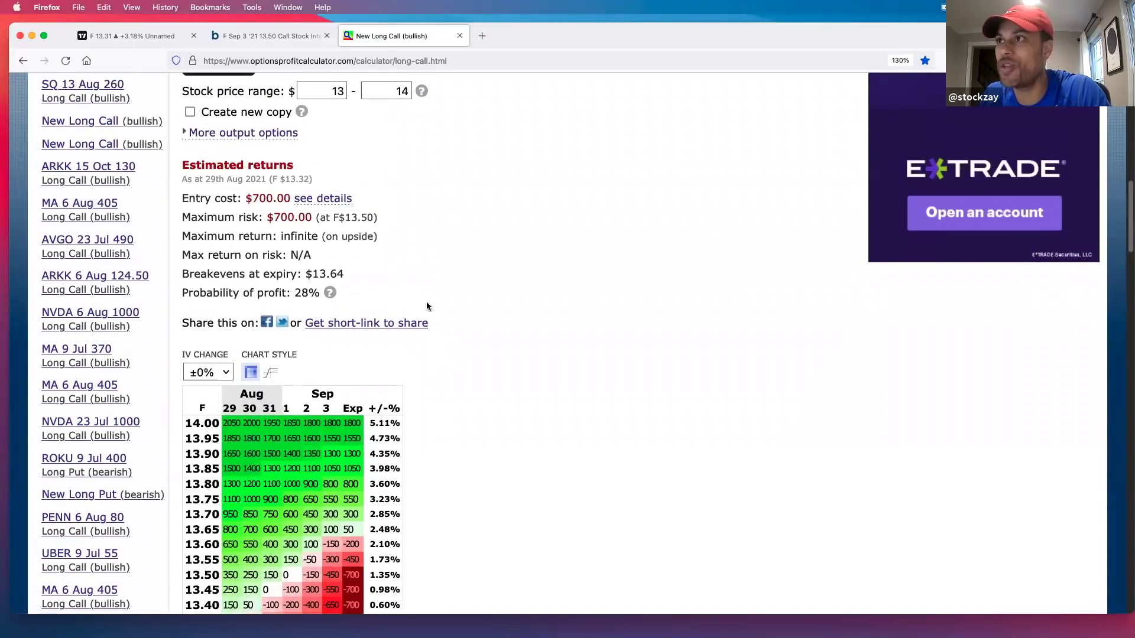
{"action": "scroll", "coordinate": [390, 260], "scroll_direction": "up", "scroll_amount": 5}
{"action": "scroll", "coordinate": [461, 411], "scroll_direction": "down", "scroll_amount": 10}
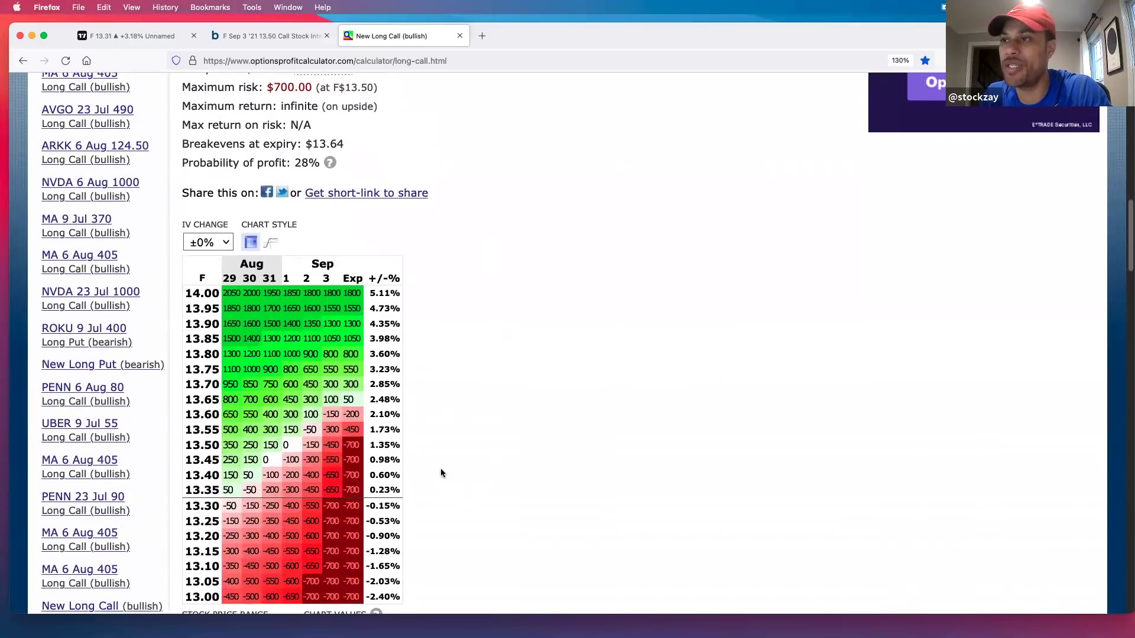
View the trade exit details at a $13.75 stock price for September 3 and for August 30
{"action": "mouse_move", "coordinate": [333, 317]}
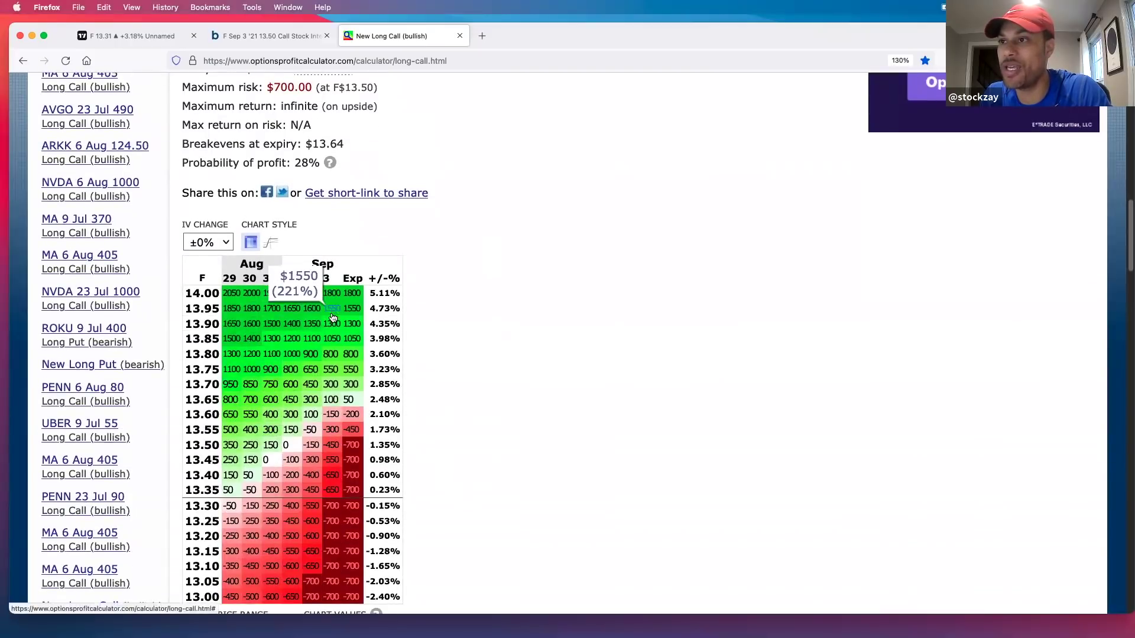
{"action": "mouse_move", "coordinate": [329, 371]}
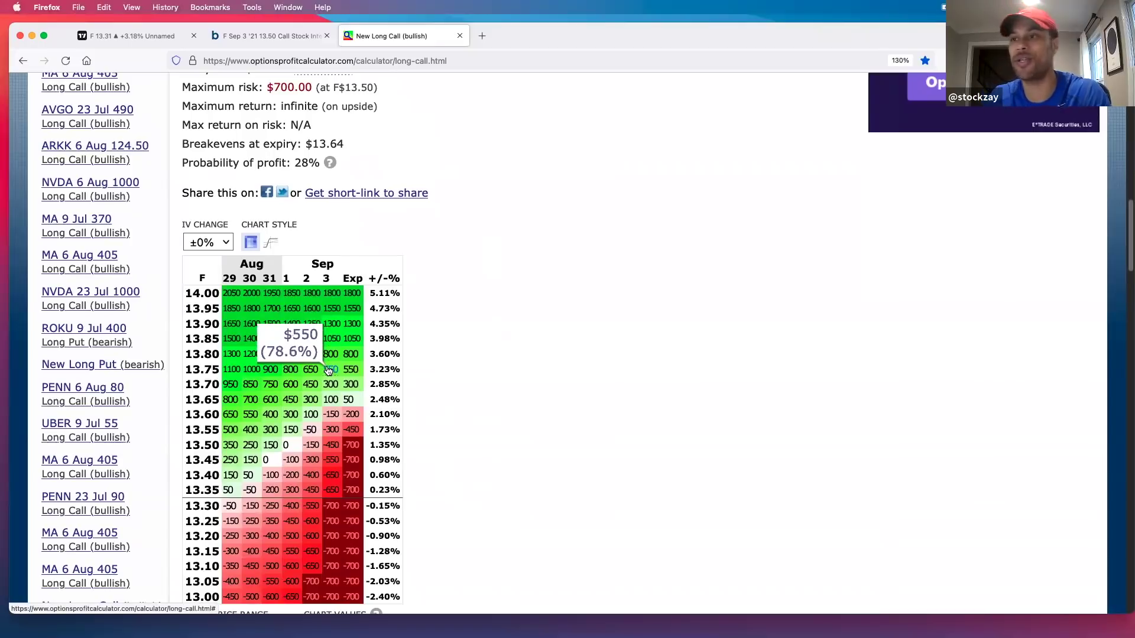
{"action": "left_click", "coordinate": [329, 370]}
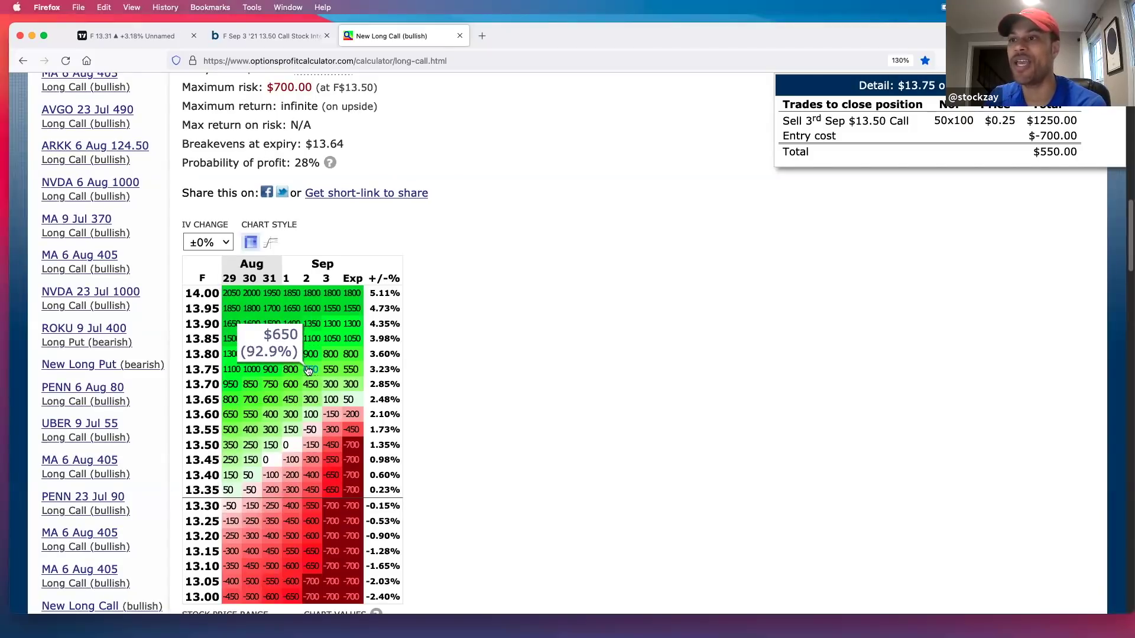
{"action": "mouse_move", "coordinate": [250, 374]}
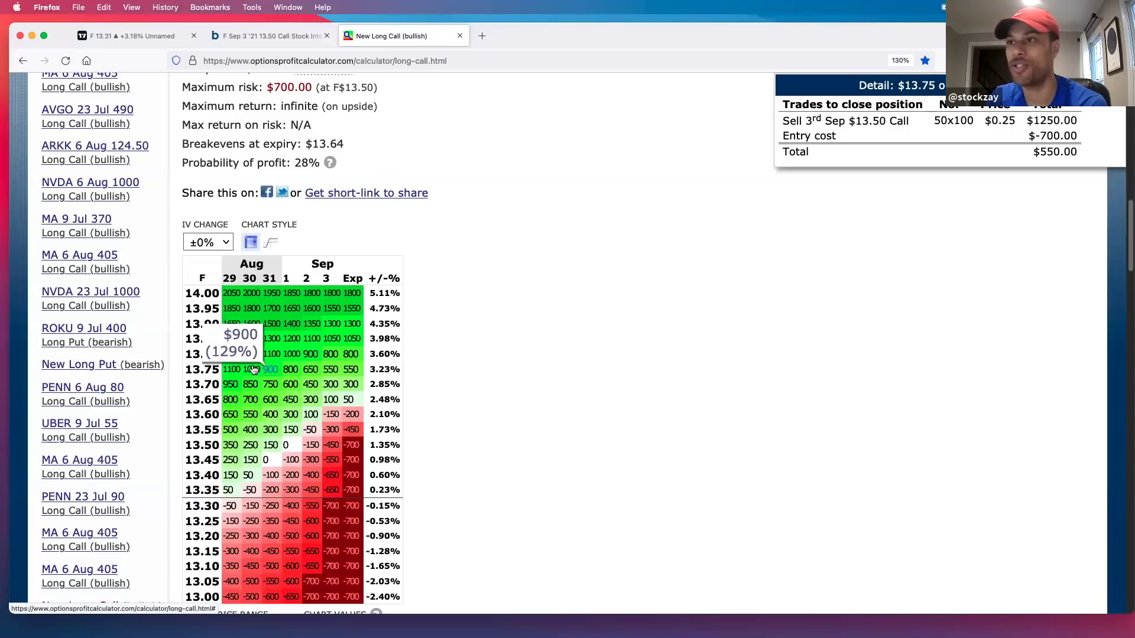
{"action": "left_click", "coordinate": [251, 371]}
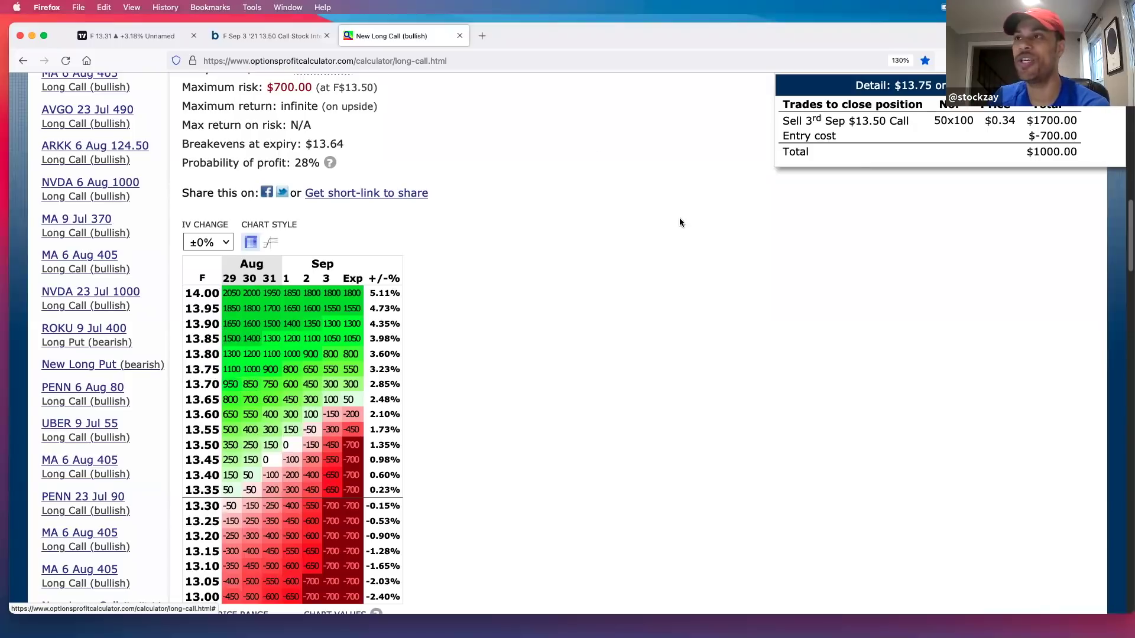
Switch back to Barchart, reload the Ford 13.50 call chart and examine the mid-August price decline
{"action": "left_click", "coordinate": [256, 38]}
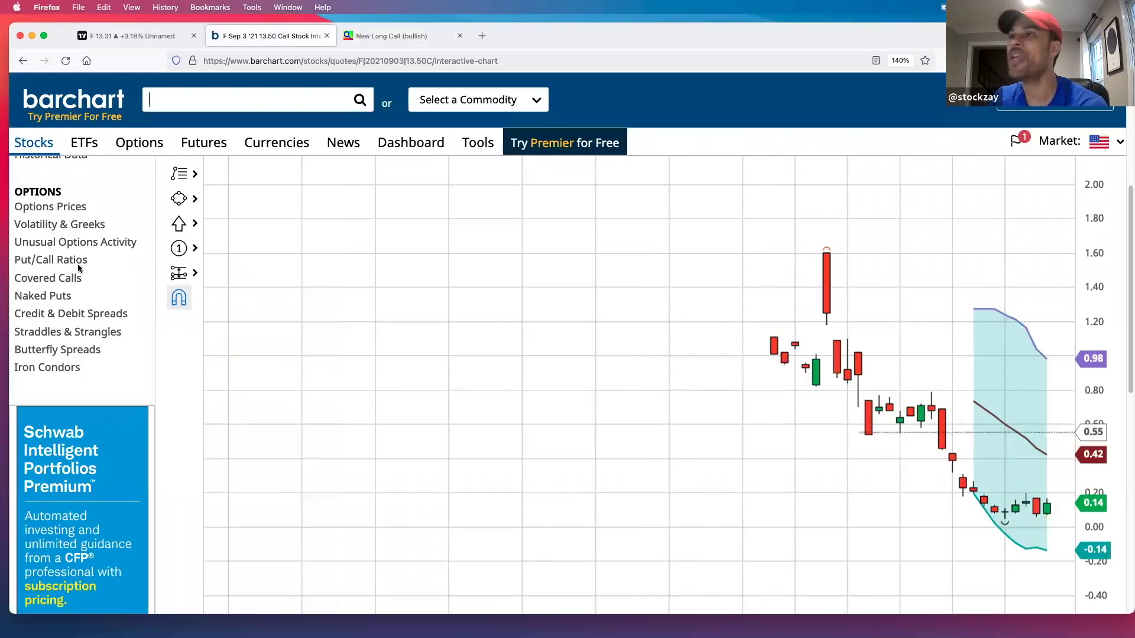
{"action": "left_click", "coordinate": [65, 62]}
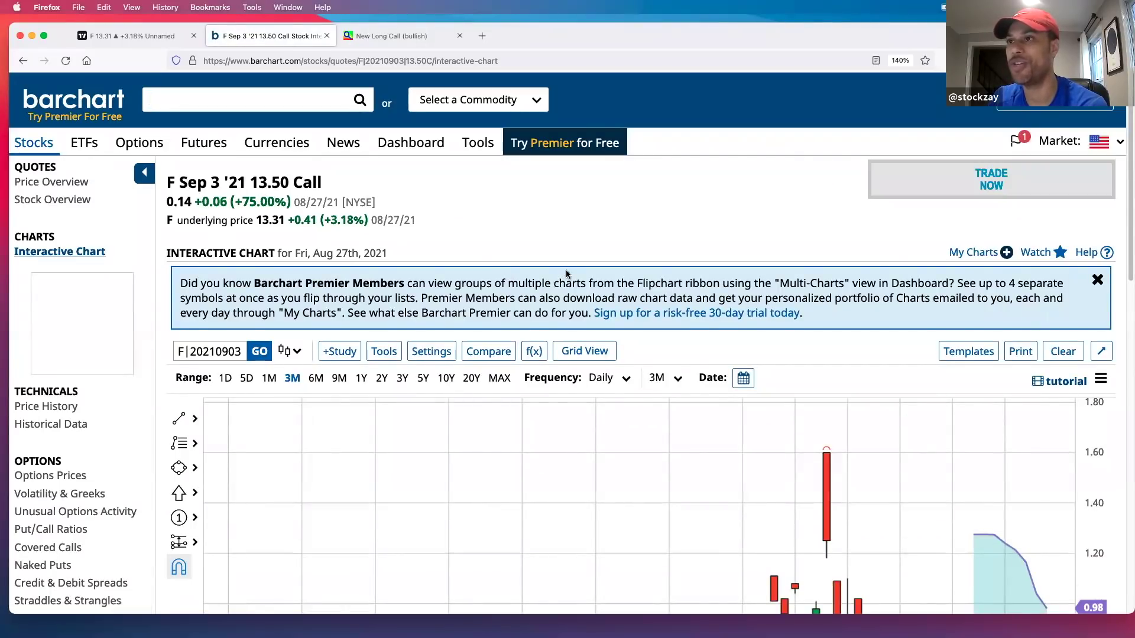
{"action": "scroll", "coordinate": [566, 274], "scroll_direction": "down", "scroll_amount": 5}
{"action": "scroll", "coordinate": [565, 274], "scroll_direction": "down", "scroll_amount": 2}
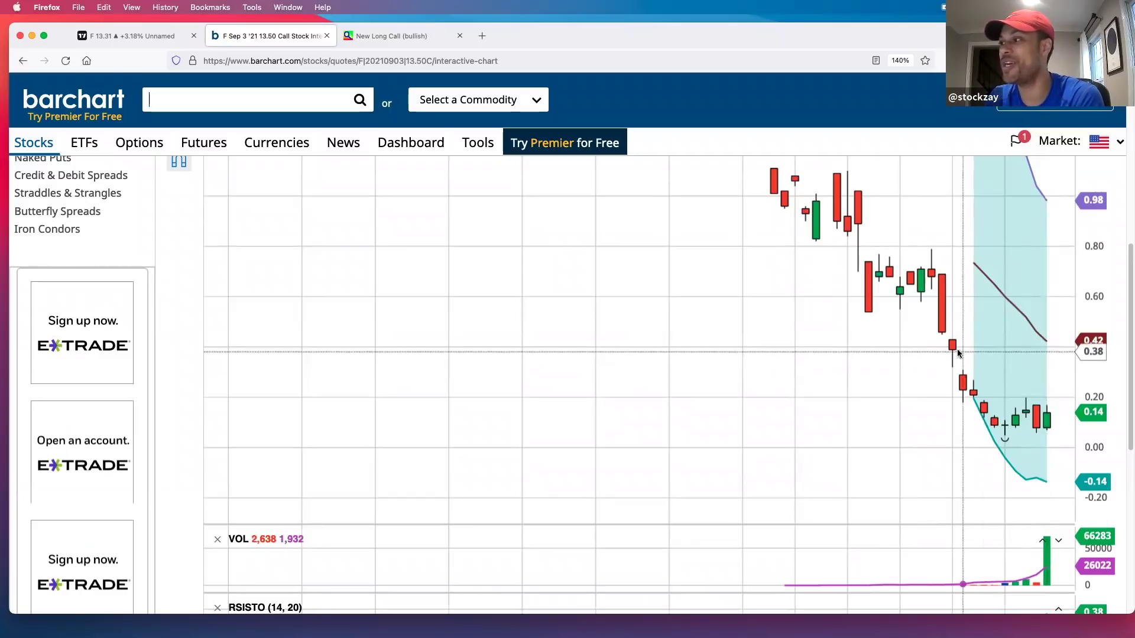
Examine the volume and RSISTO panels beneath the Ford 13.50 call chart around 08/16/2021
{"action": "scroll", "coordinate": [953, 352], "scroll_direction": "down", "scroll_amount": 2}
{"action": "scroll", "coordinate": [952, 352], "scroll_direction": "down", "scroll_amount": 3}
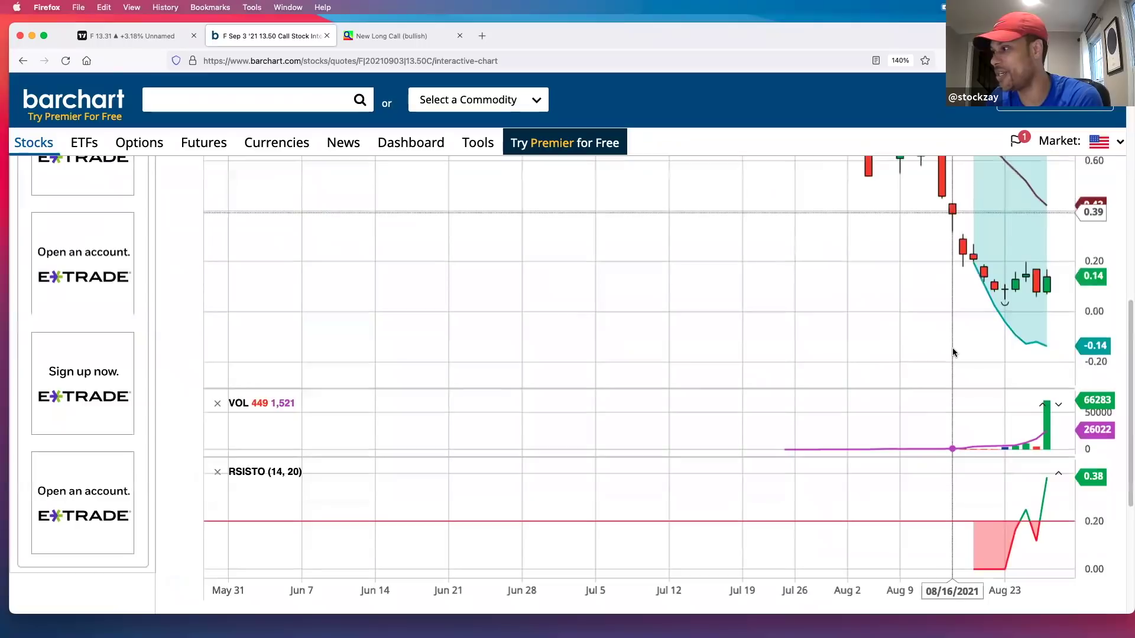
{"action": "scroll", "coordinate": [953, 353], "scroll_direction": "up", "scroll_amount": 3}
{"action": "scroll", "coordinate": [952, 352], "scroll_direction": "up", "scroll_amount": 1}
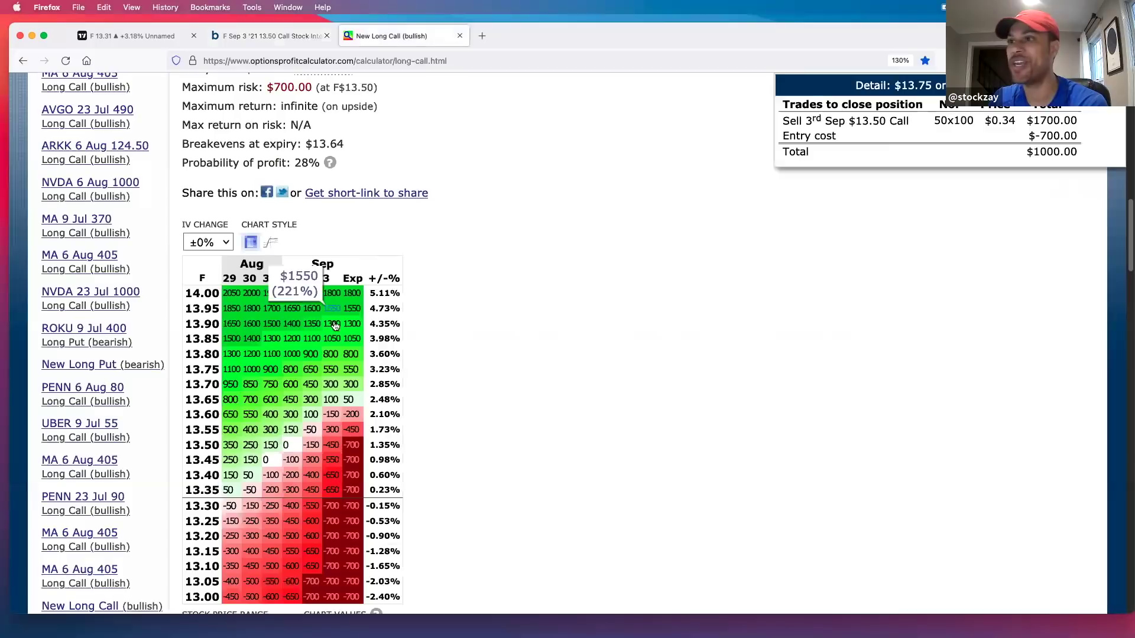
Return to the Long Call calculator and view the trade exit details at a $14 stock price for August 30
{"action": "left_click", "coordinate": [376, 36]}
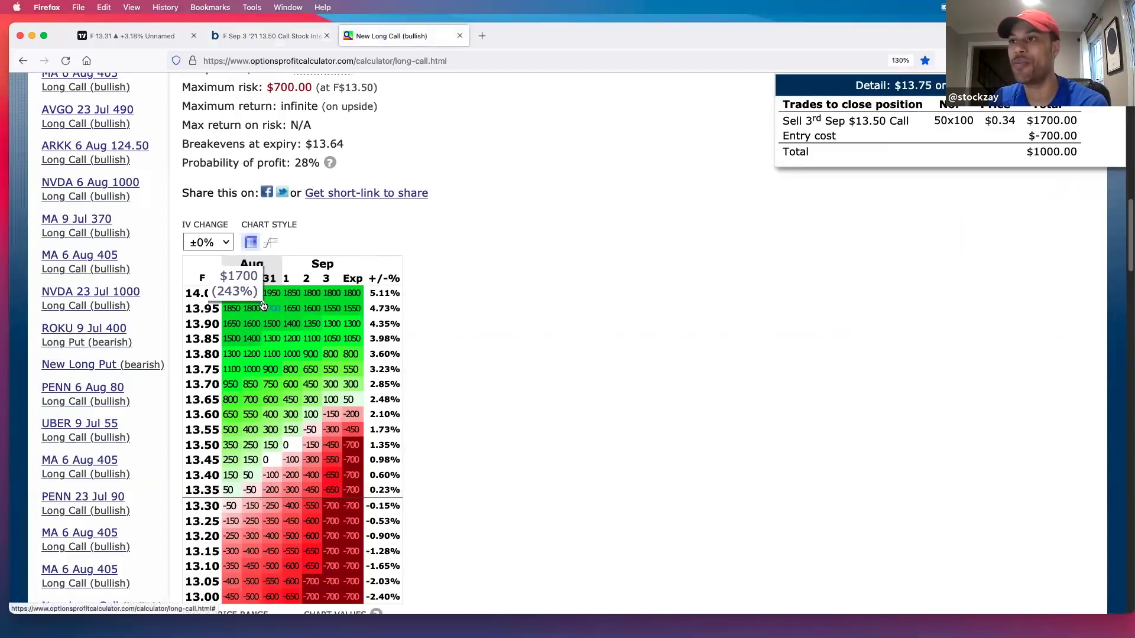
{"action": "scroll", "coordinate": [481, 275], "scroll_direction": "down", "scroll_amount": 1}
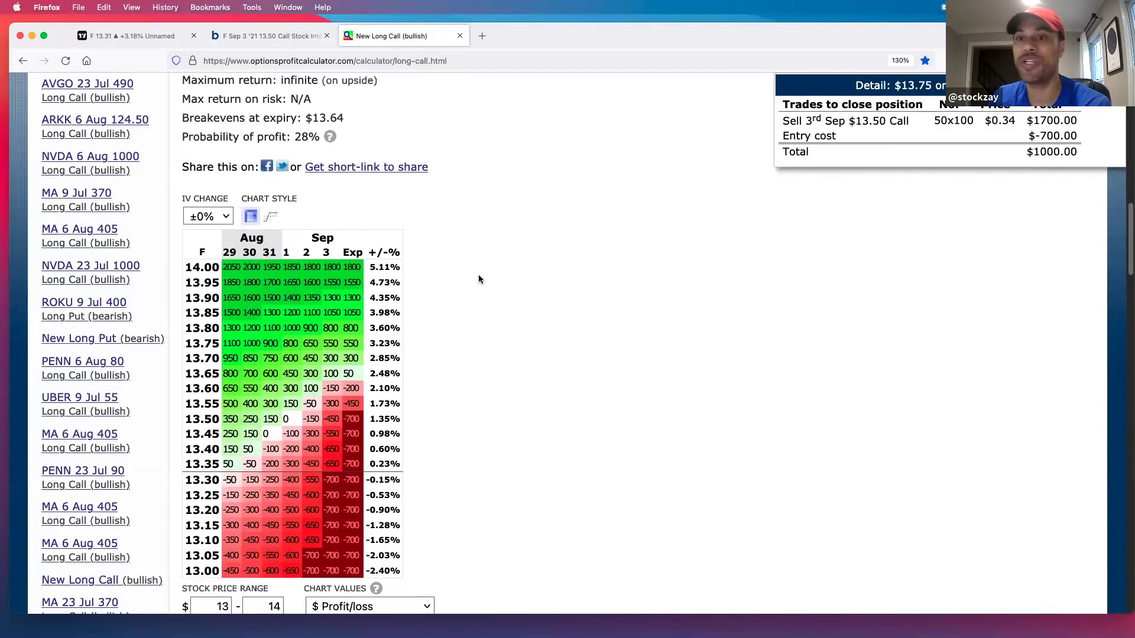
{"action": "mouse_move", "coordinate": [327, 268]}
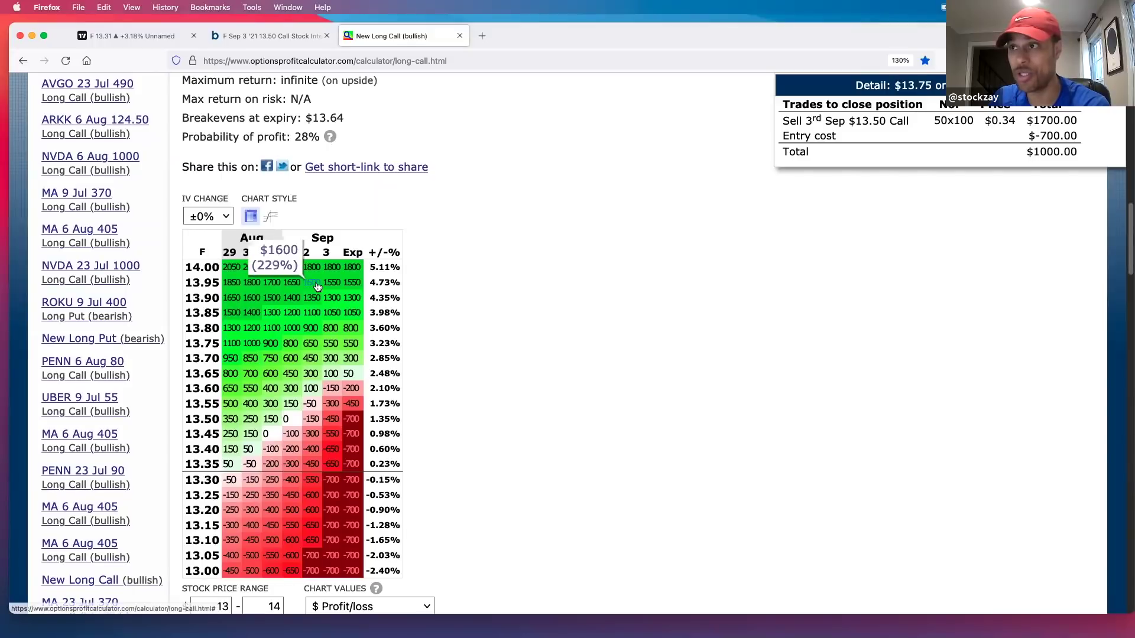
{"action": "left_click", "coordinate": [311, 269]}
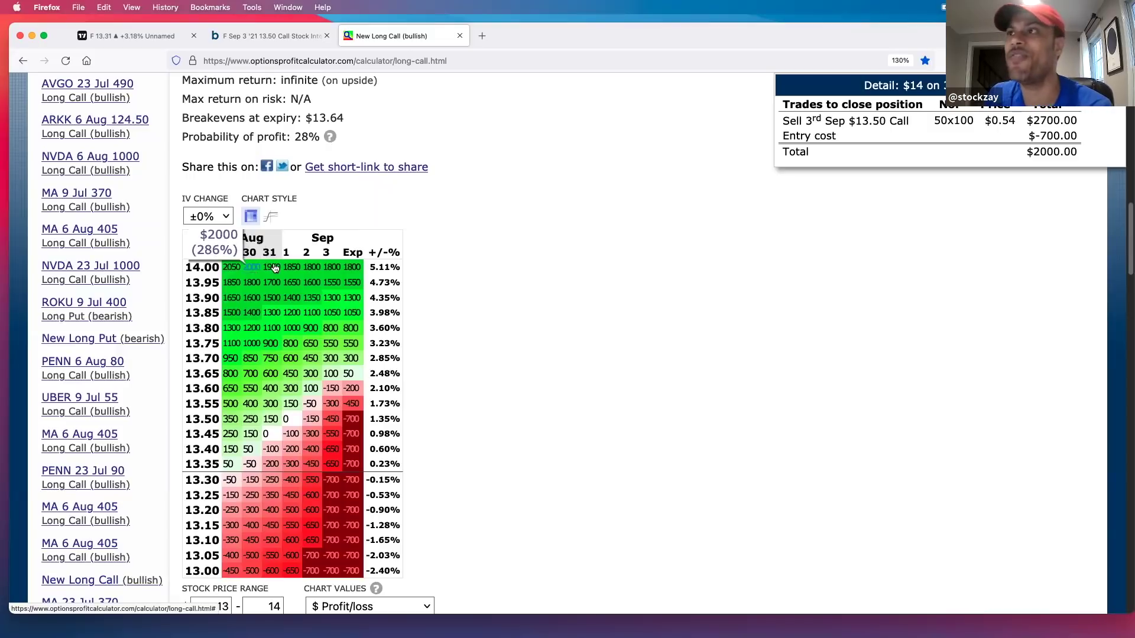
Switch back to Barchart, reload the Ford 13.50 call chart and examine its candles around the 0.54 price level
{"action": "left_click", "coordinate": [244, 39]}
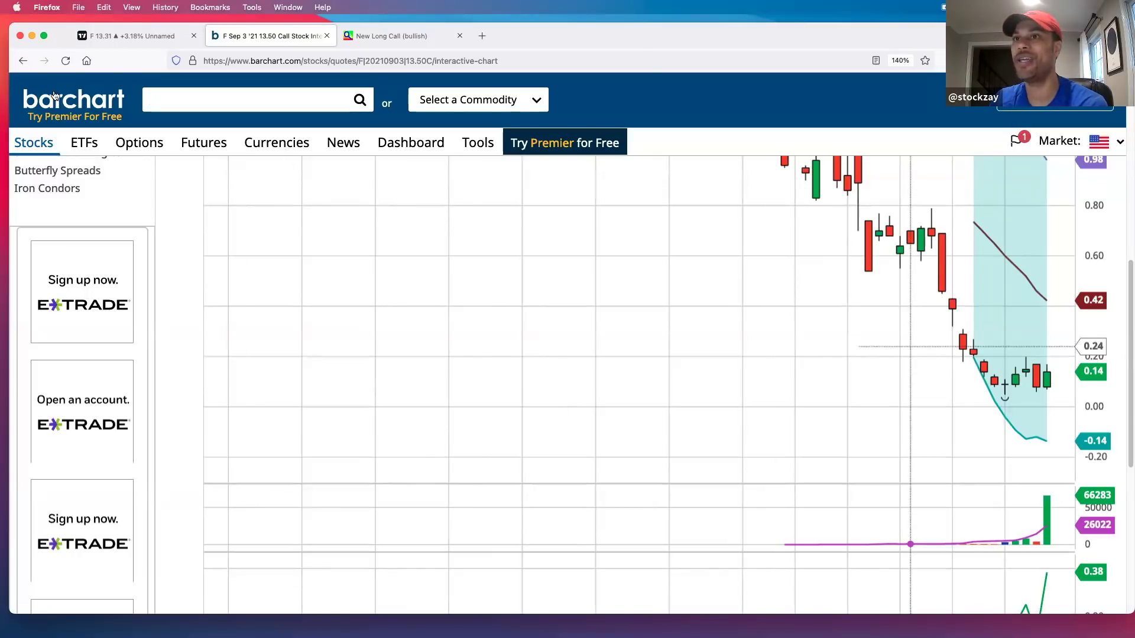
{"action": "left_click", "coordinate": [65, 61]}
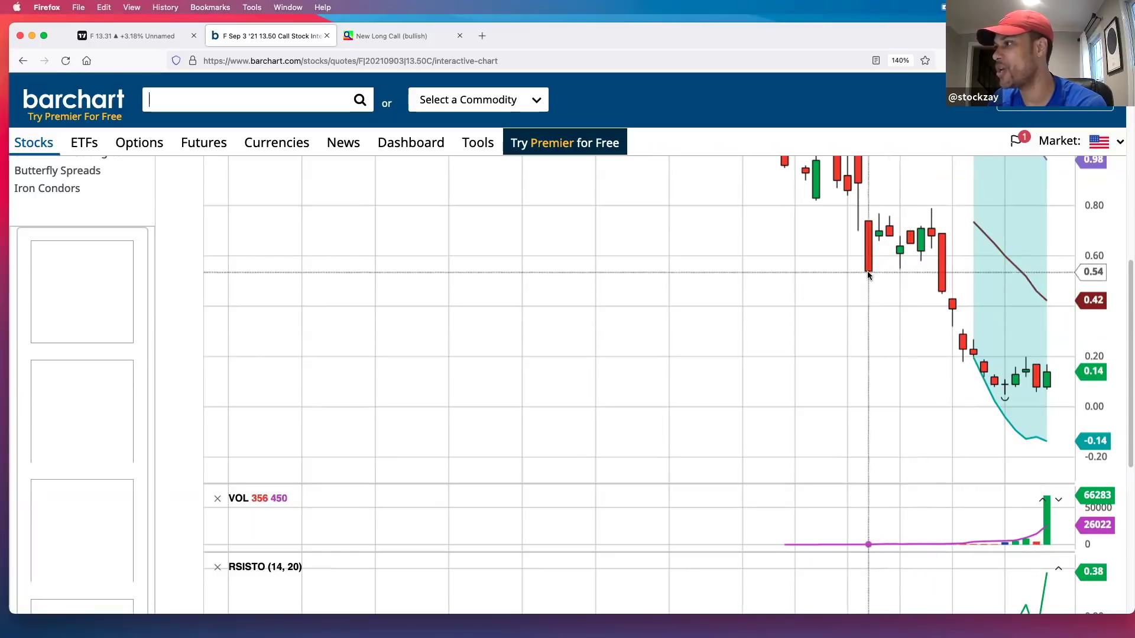
{"action": "scroll", "coordinate": [867, 271], "scroll_direction": "down", "scroll_amount": 1}
{"action": "scroll", "coordinate": [867, 271], "scroll_direction": "down", "scroll_amount": 5}
{"action": "scroll", "coordinate": [867, 271], "scroll_direction": "up", "scroll_amount": 6}
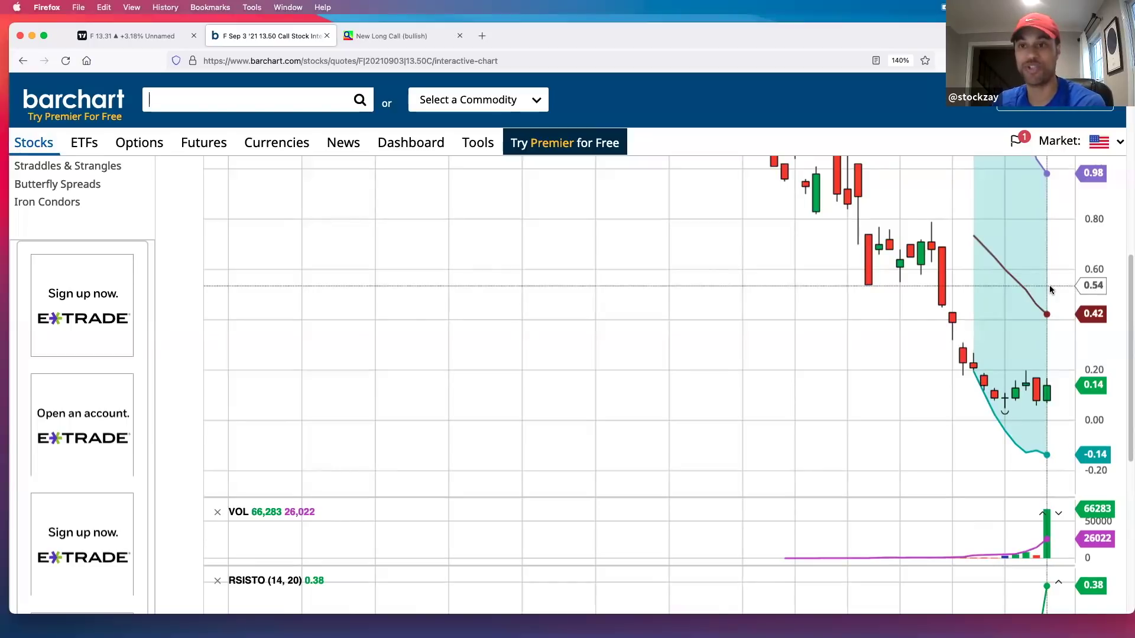
{"action": "scroll", "coordinate": [1050, 289], "scroll_direction": "up", "scroll_amount": 1}
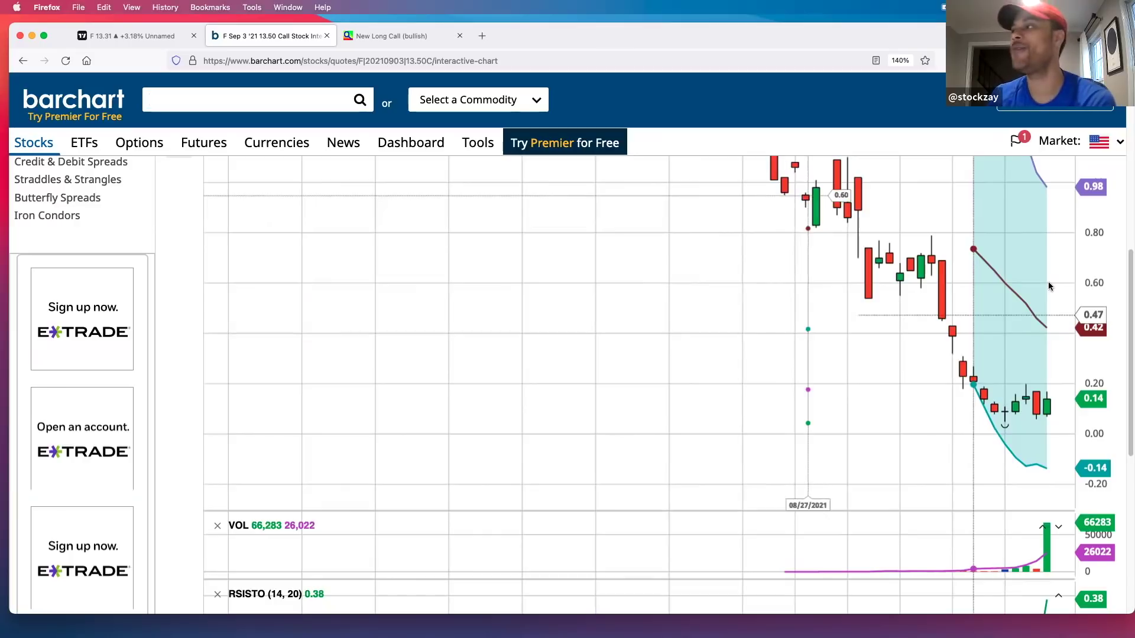
{"action": "left_click_drag", "start_coordinate": [1096, 240], "coordinate": [1094, 287]}
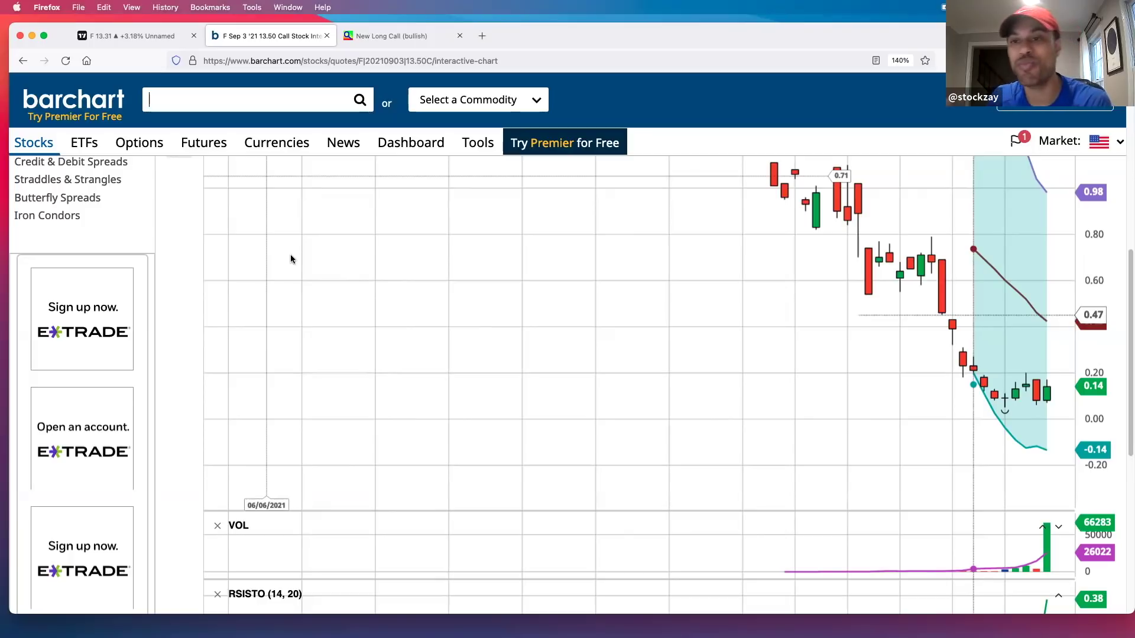
Open the full Unusual Options Activity list from the Barchart home page and sort it by volume, highest first
{"action": "scroll", "coordinate": [287, 109], "scroll_direction": "up", "scroll_amount": 10}
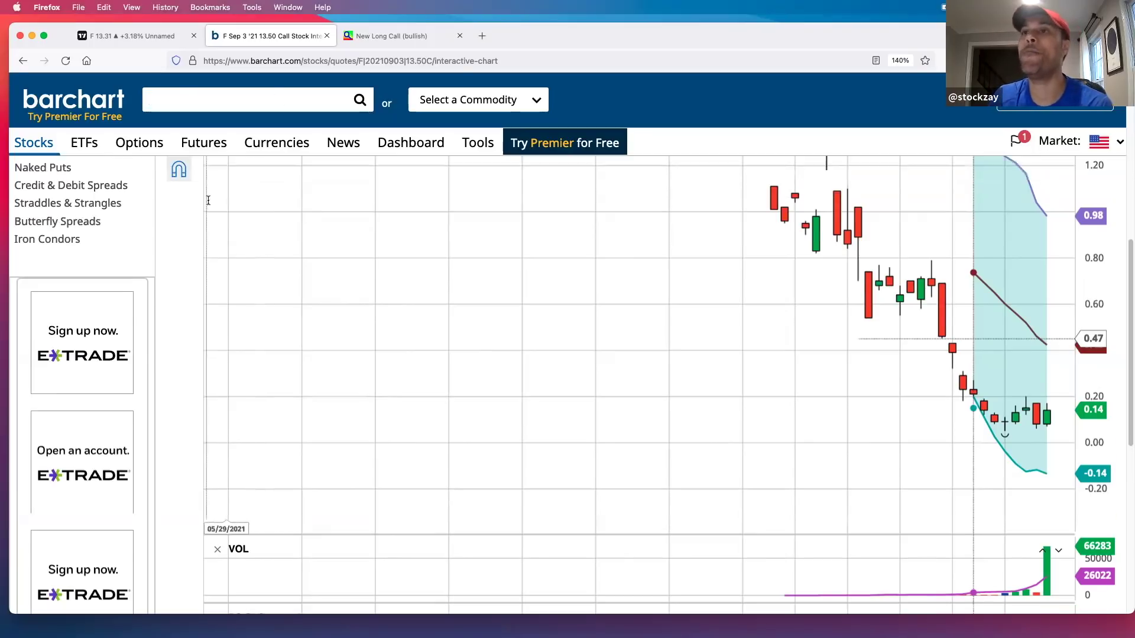
{"action": "left_click", "coordinate": [81, 107]}
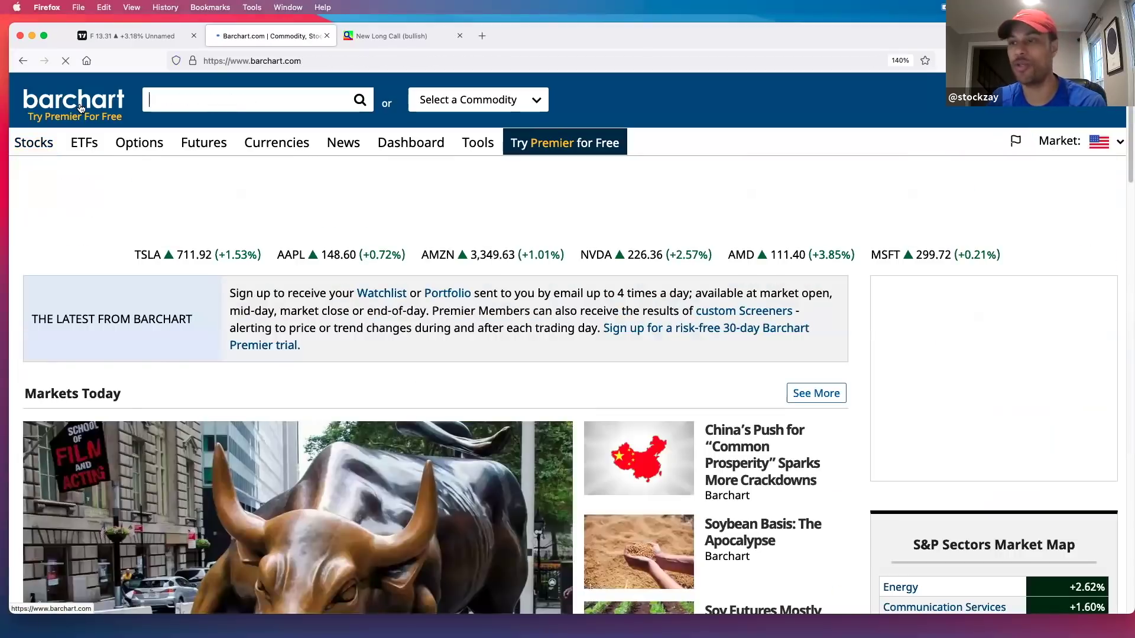
{"action": "scroll", "coordinate": [404, 365], "scroll_direction": "down", "scroll_amount": 20}
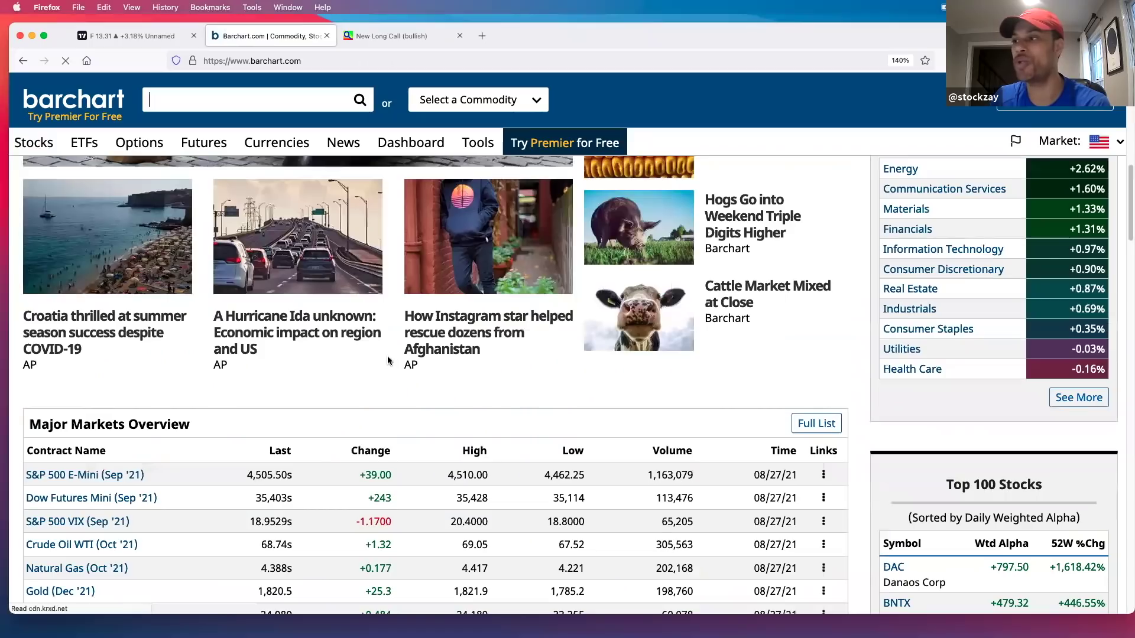
{"action": "scroll", "coordinate": [387, 357], "scroll_direction": "down", "scroll_amount": 10}
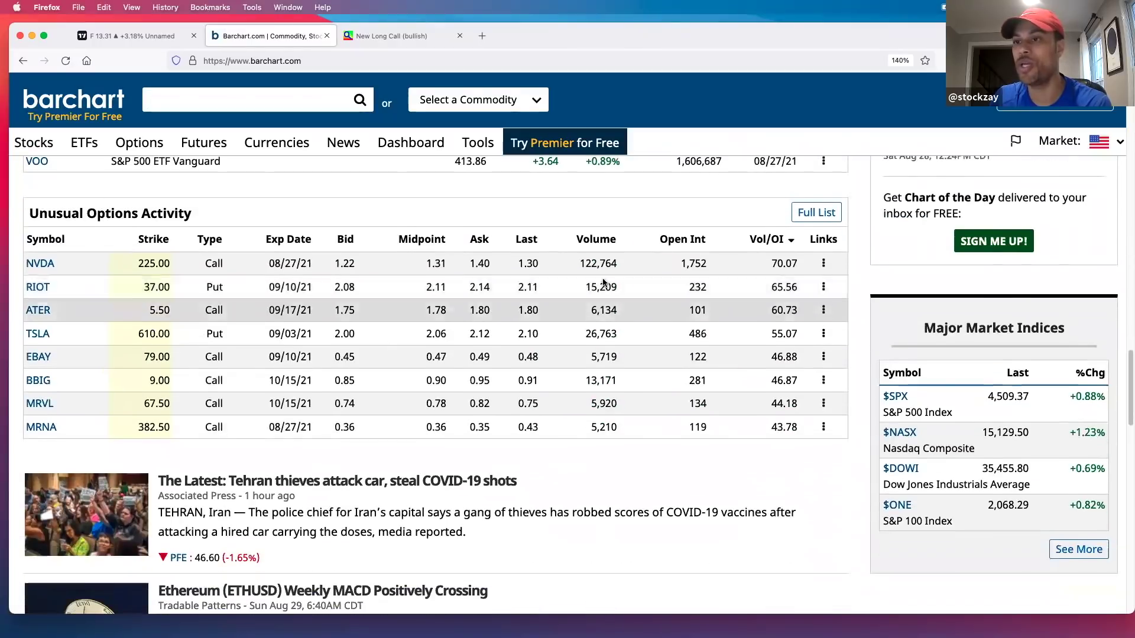
{"action": "left_click", "coordinate": [799, 215]}
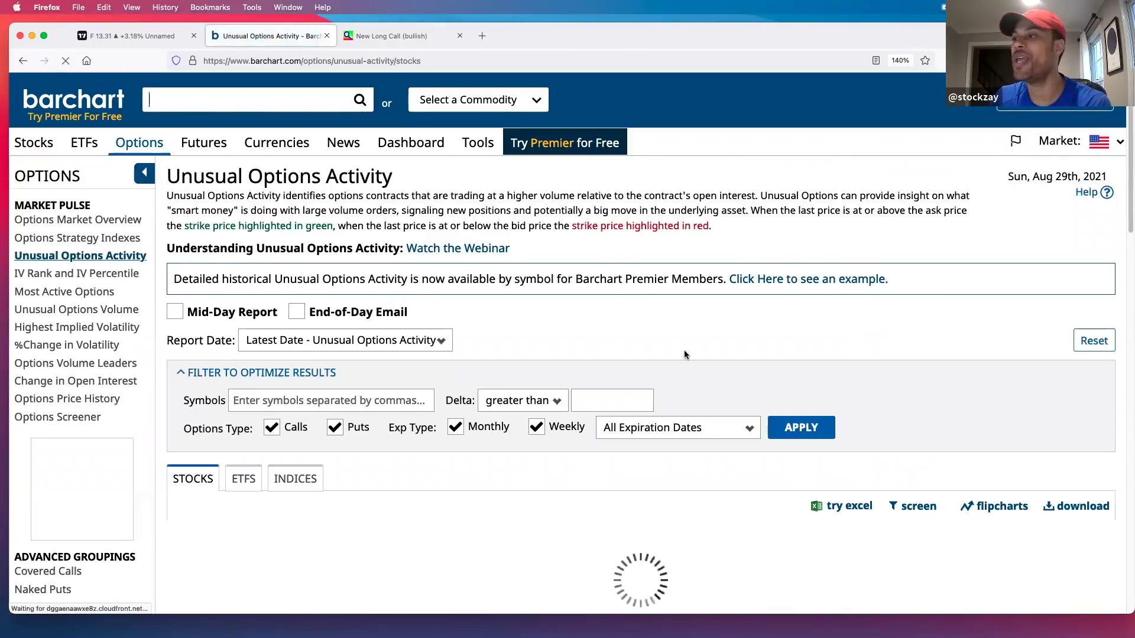
{"action": "scroll", "coordinate": [709, 353], "scroll_direction": "down", "scroll_amount": 3}
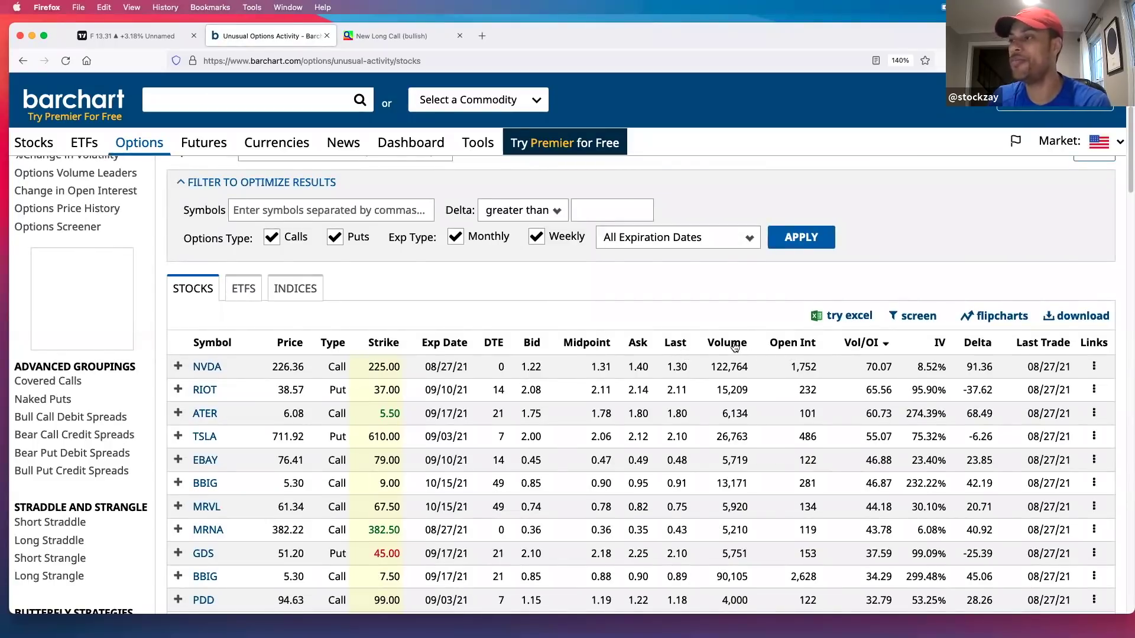
{"action": "left_click", "coordinate": [715, 345]}
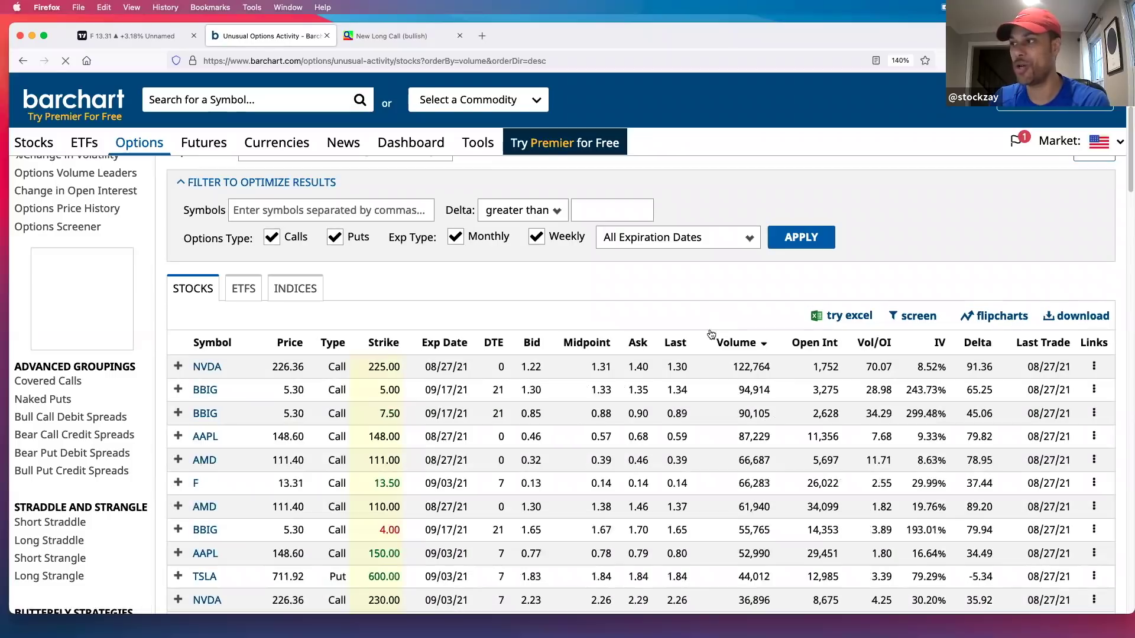
Examine the highest-volume stock option contracts, comparing their symbols, types, strikes and expiration dates
{"action": "scroll", "coordinate": [329, 392], "scroll_direction": "down", "scroll_amount": 4}
{"action": "scroll", "coordinate": [330, 392], "scroll_direction": "down", "scroll_amount": 10}
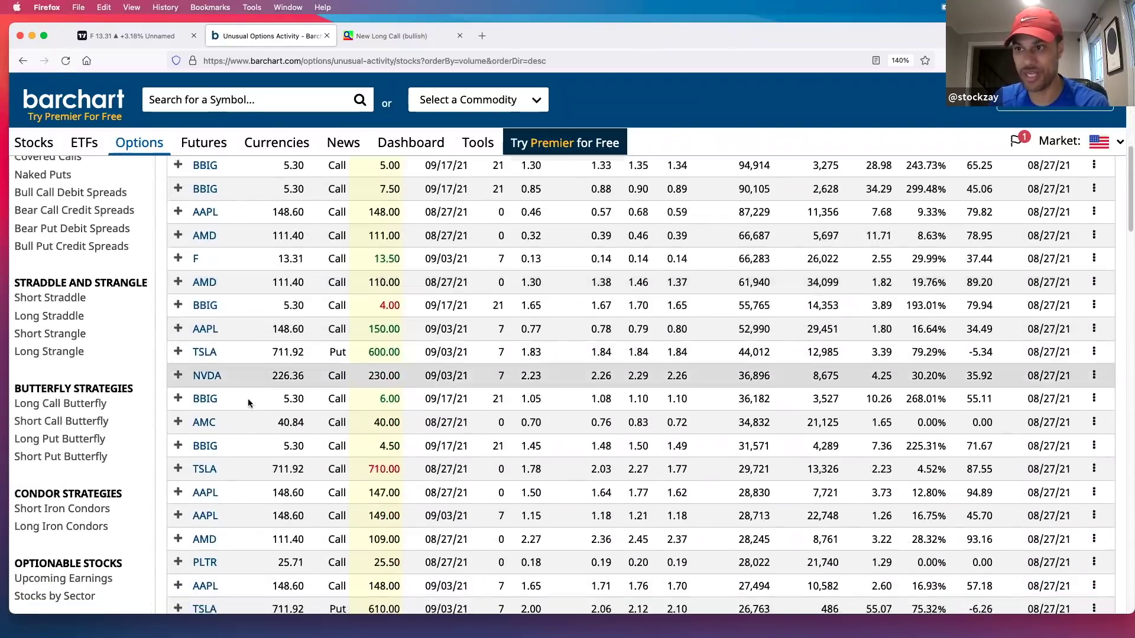
{"action": "scroll", "coordinate": [243, 405], "scroll_direction": "down", "scroll_amount": 10}
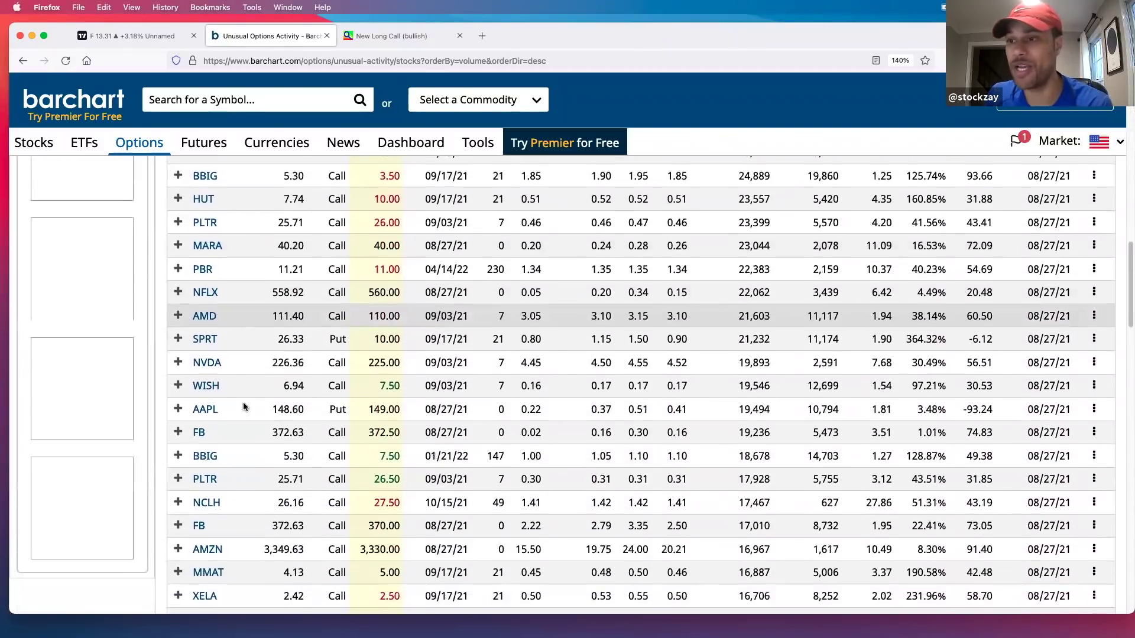
{"action": "scroll", "coordinate": [251, 419], "scroll_direction": "up", "scroll_amount": 10}
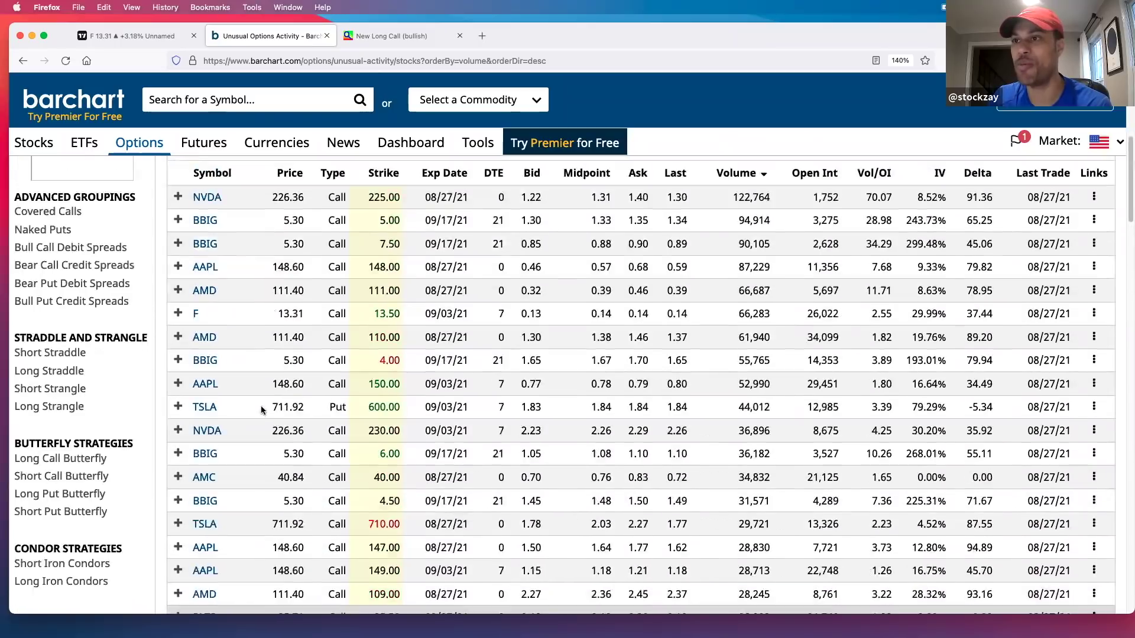
{"action": "scroll", "coordinate": [350, 382], "scroll_direction": "down", "scroll_amount": 5}
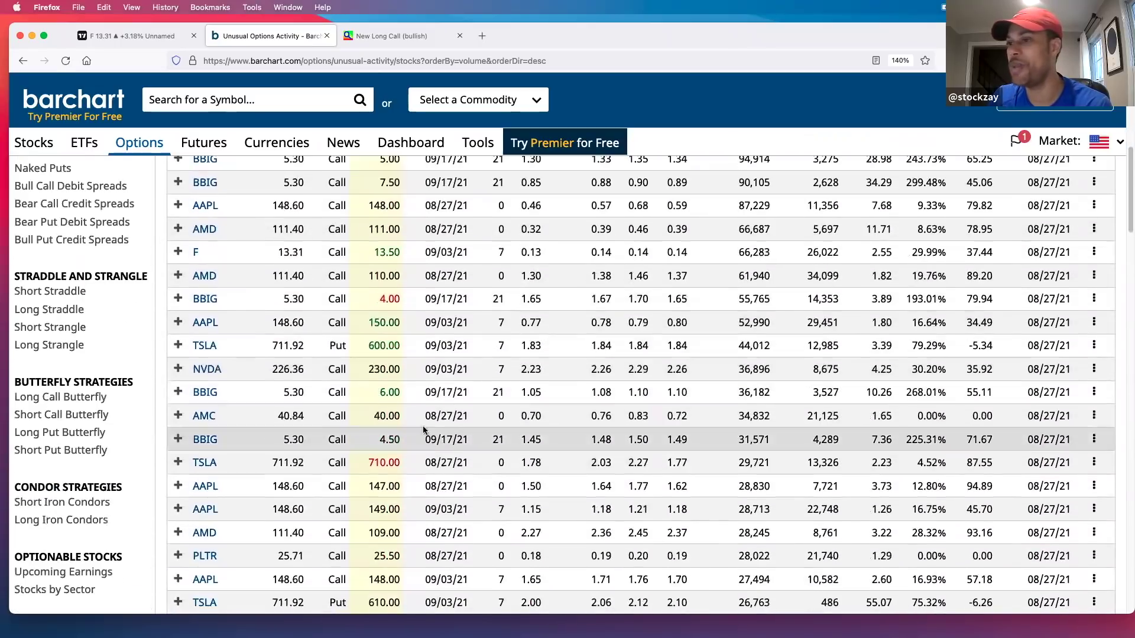
{"action": "scroll", "coordinate": [350, 382], "scroll_direction": "down", "scroll_amount": 4}
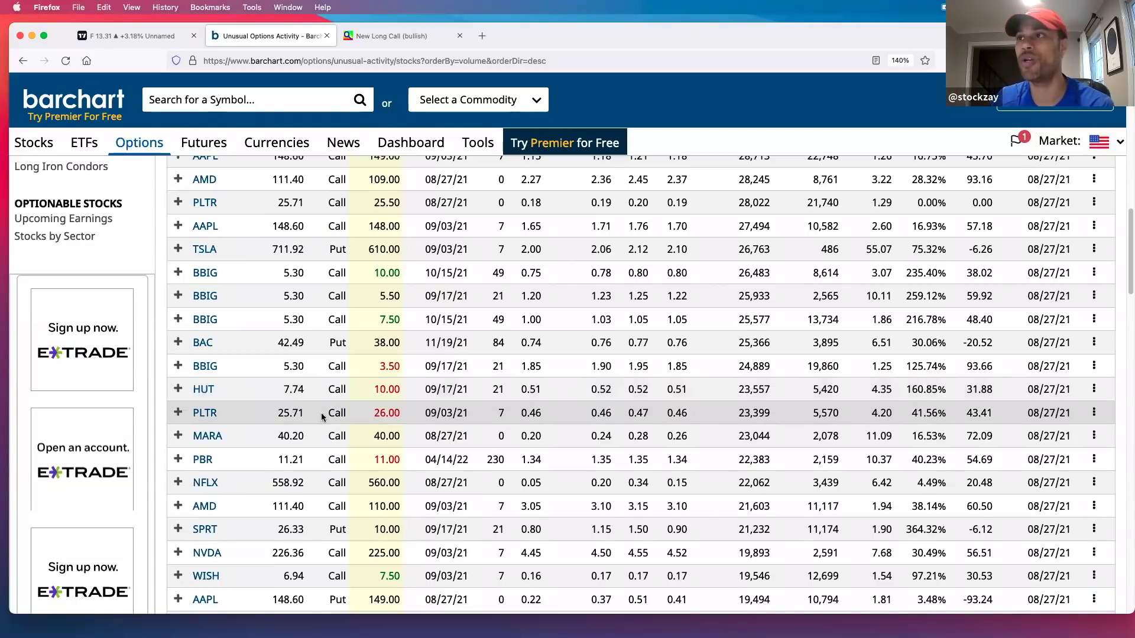
{"action": "scroll", "coordinate": [311, 402], "scroll_direction": "up", "scroll_amount": 4}
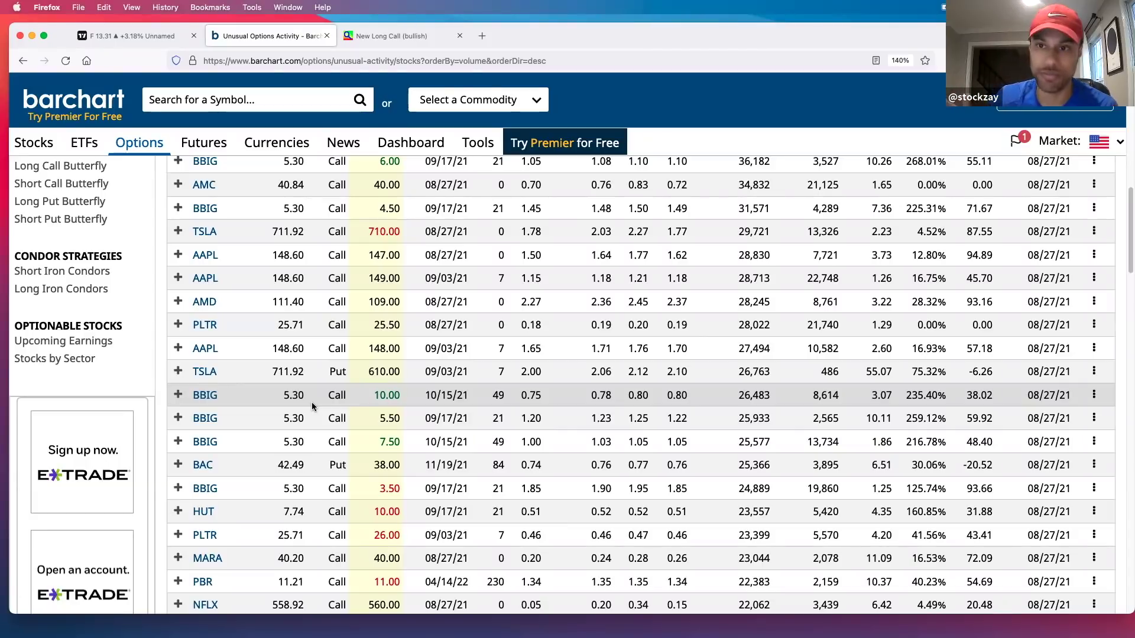
{"action": "scroll", "coordinate": [310, 401], "scroll_direction": "up", "scroll_amount": 3}
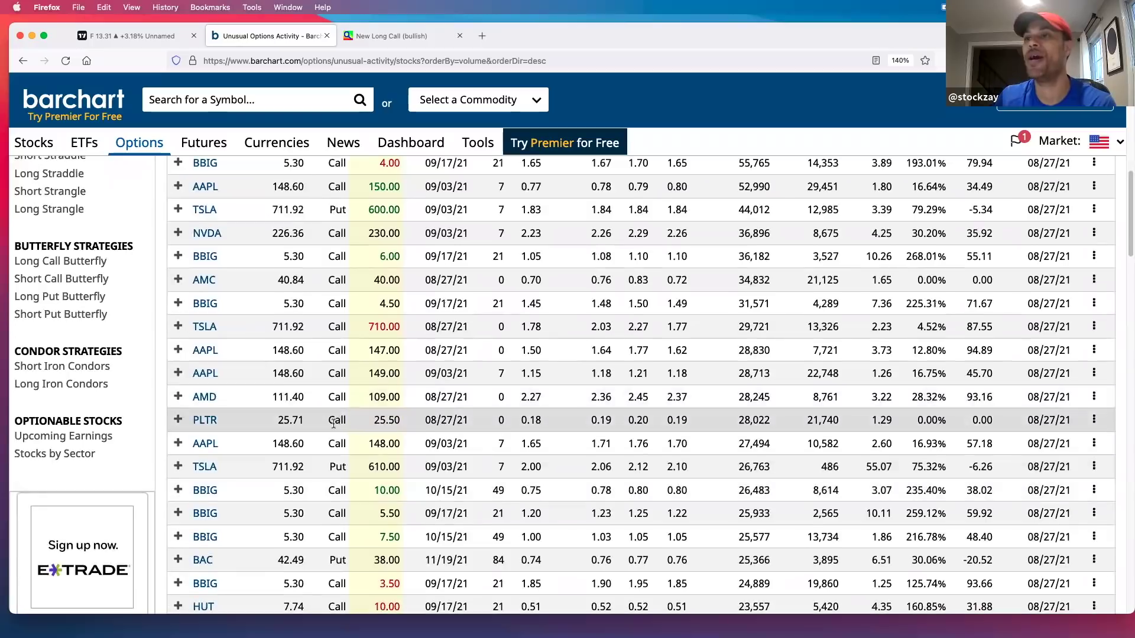
{"action": "scroll", "coordinate": [331, 408], "scroll_direction": "up", "scroll_amount": 5}
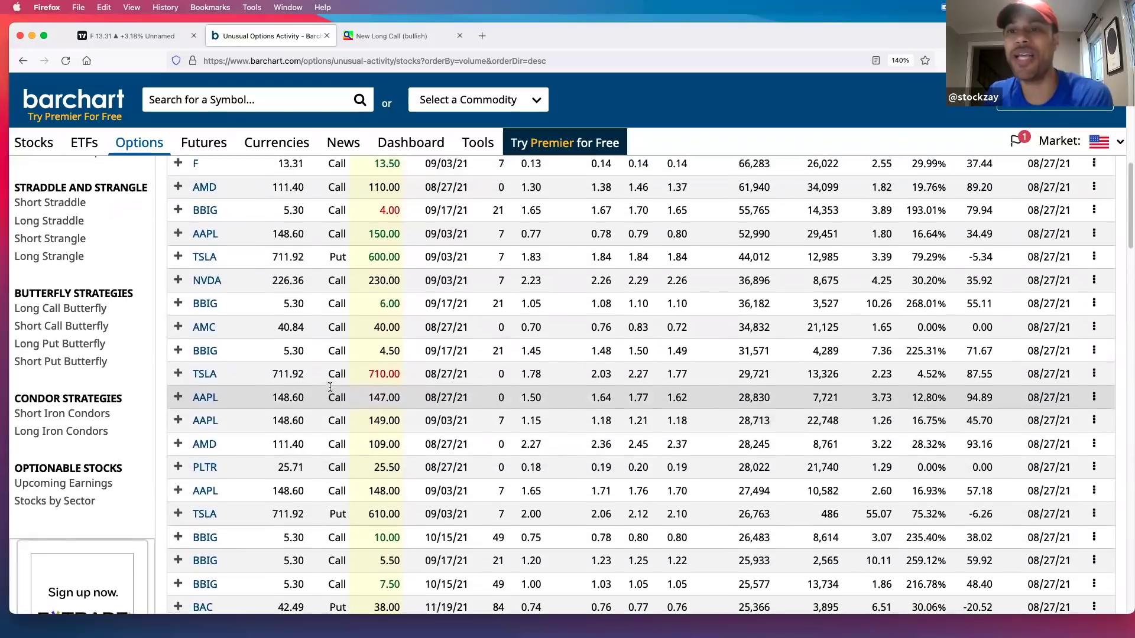
{"action": "scroll", "coordinate": [391, 418], "scroll_direction": "up", "scroll_amount": 2}
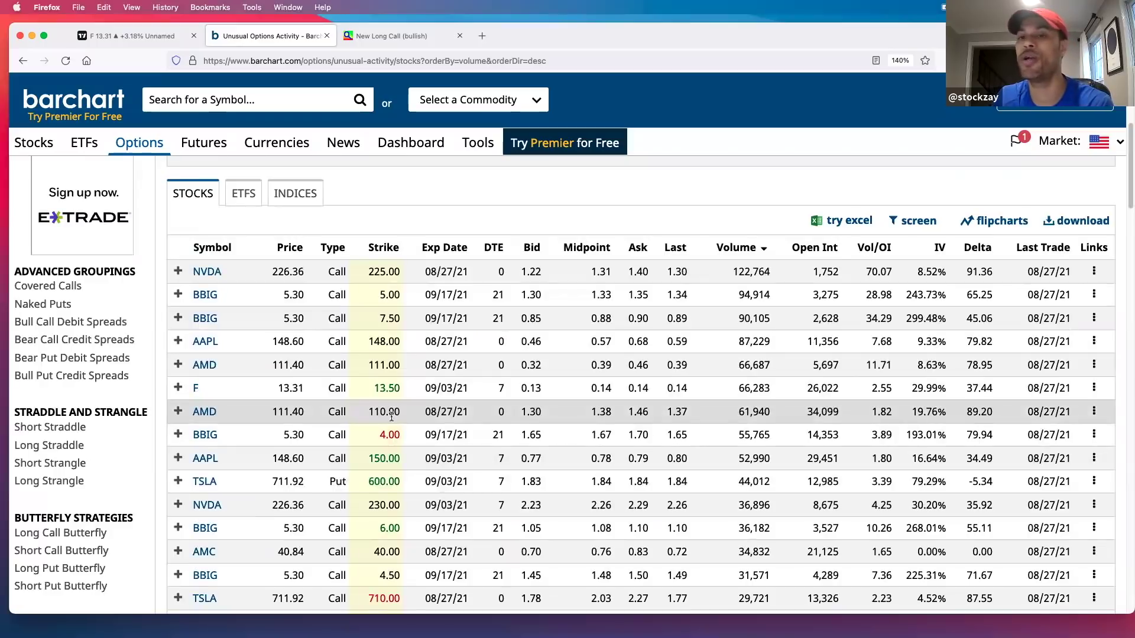
{"action": "scroll", "coordinate": [391, 417], "scroll_direction": "up", "scroll_amount": 2}
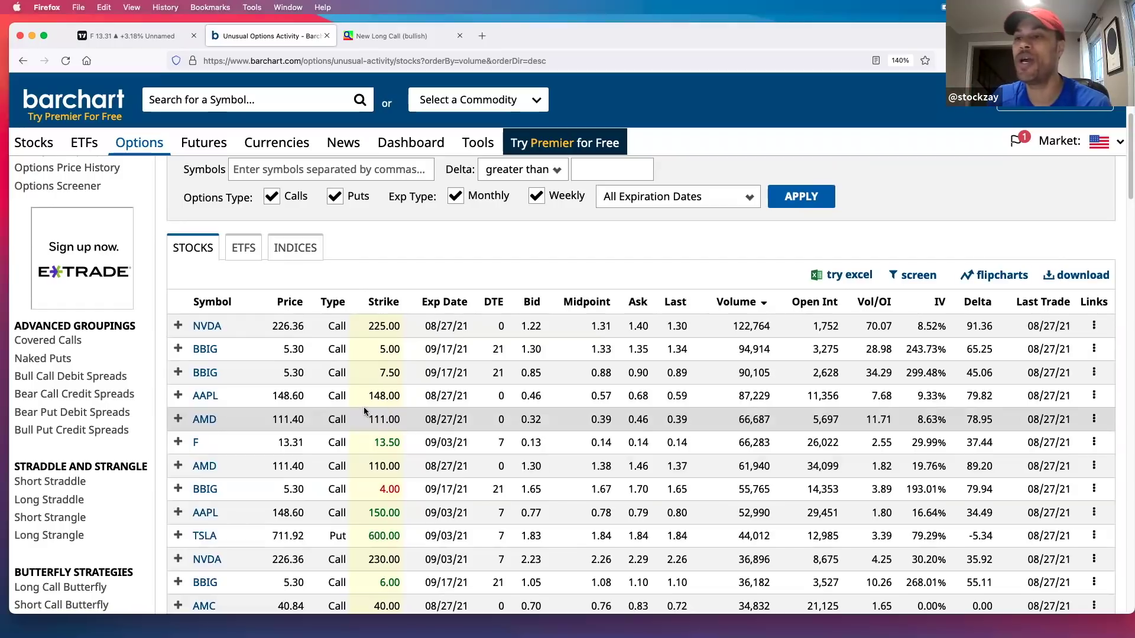
{"action": "scroll", "coordinate": [364, 411], "scroll_direction": "down", "scroll_amount": 4}
{"action": "scroll", "coordinate": [362, 404], "scroll_direction": "down", "scroll_amount": 2}
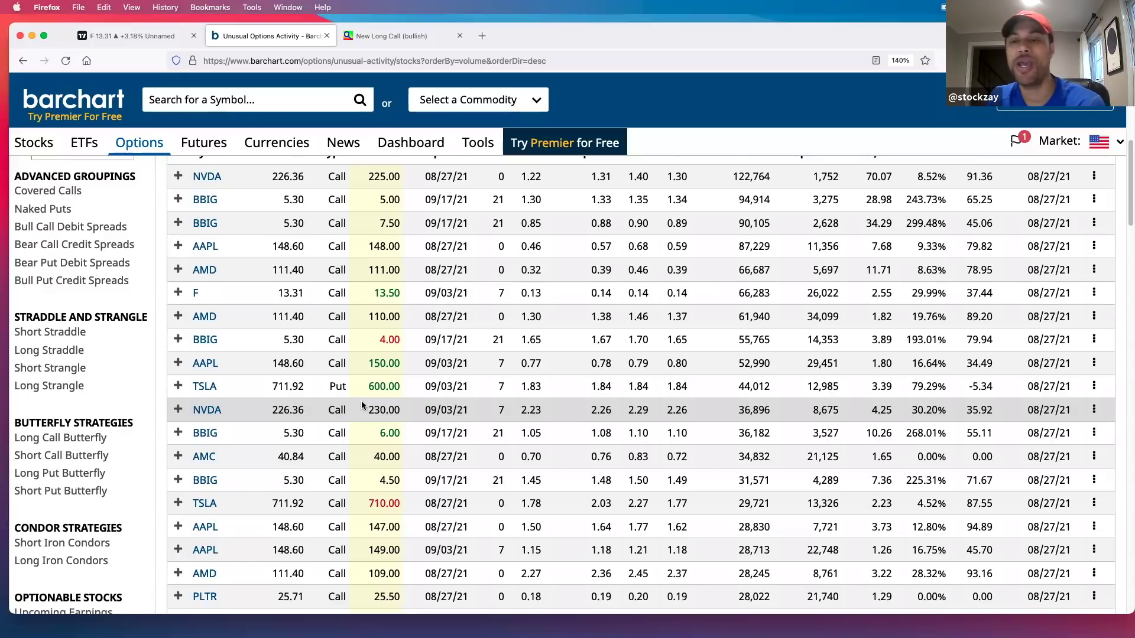
{"action": "scroll", "coordinate": [362, 405], "scroll_direction": "up", "scroll_amount": 3}
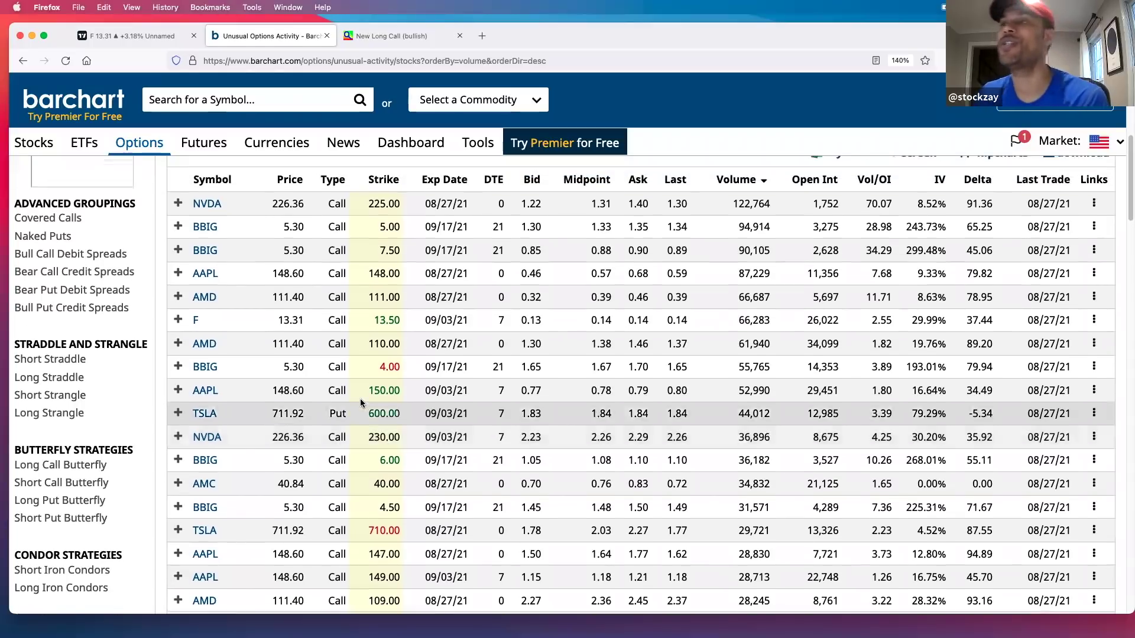